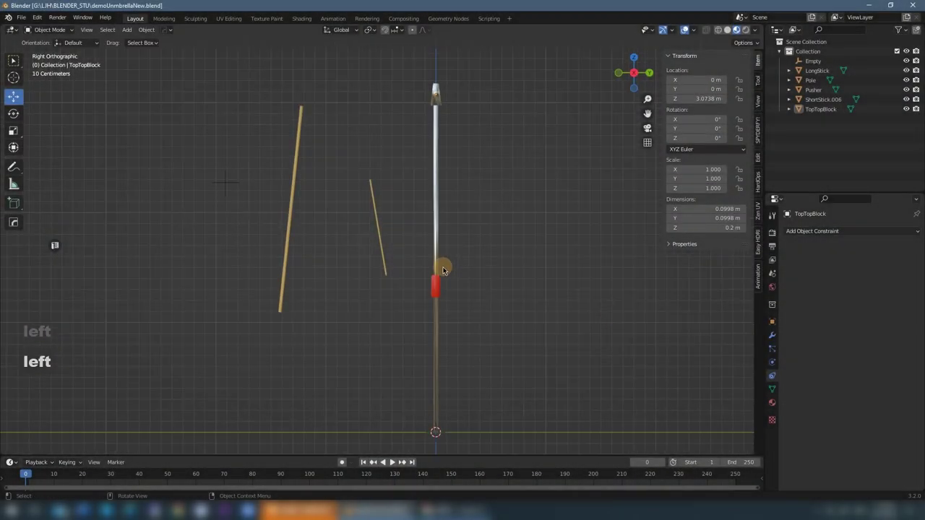
{"action": "left_click", "coordinate": [449, 269]}
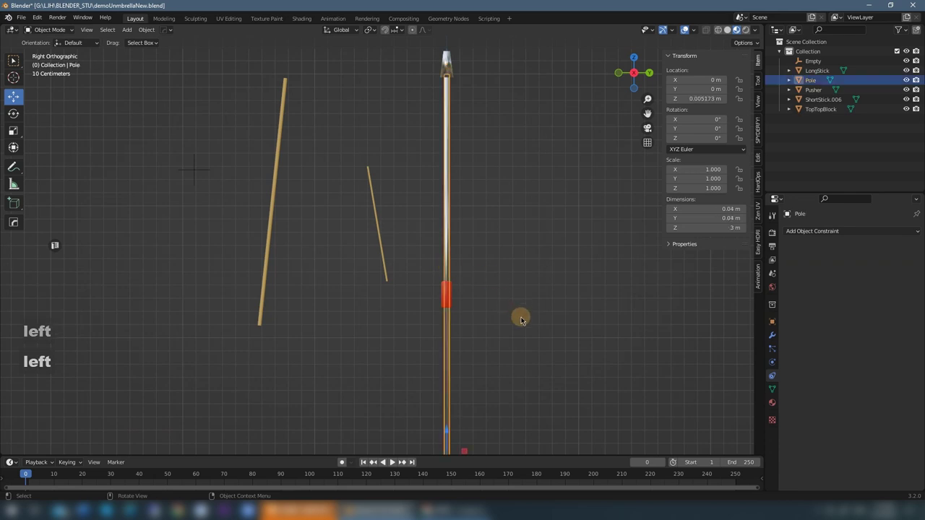
{"action": "middle_click_drag", "start_coordinate": [522, 320], "coordinate": [495, 256], "text": "shift"}
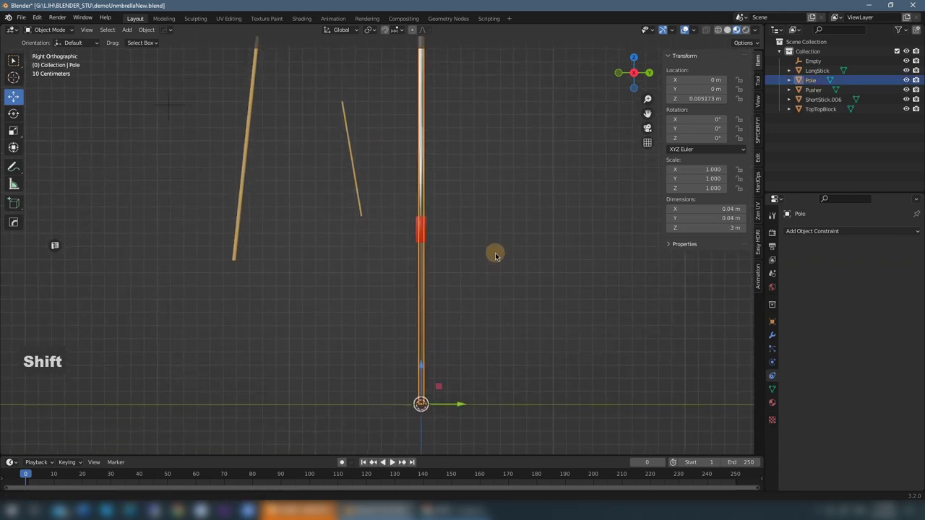
{"action": "left_click", "coordinate": [494, 255], "text": "shift"}
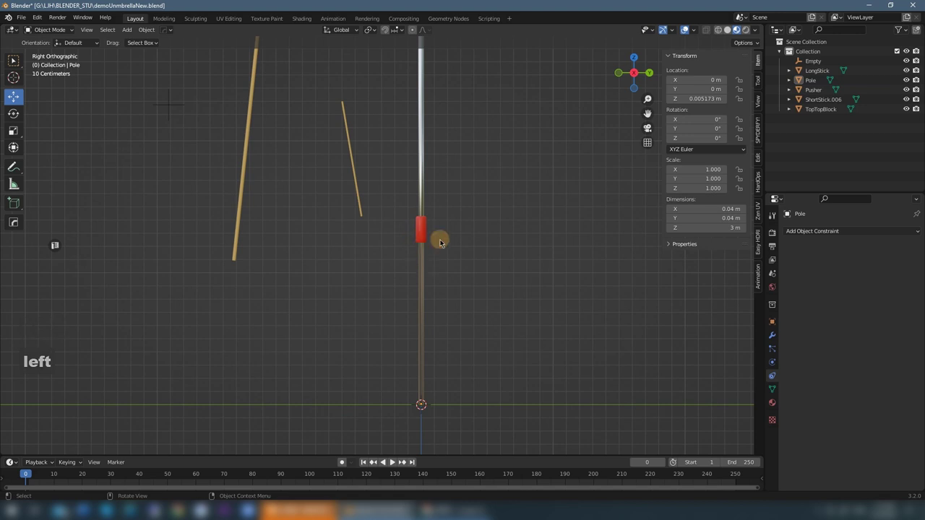
{"action": "left_click", "coordinate": [425, 257]}
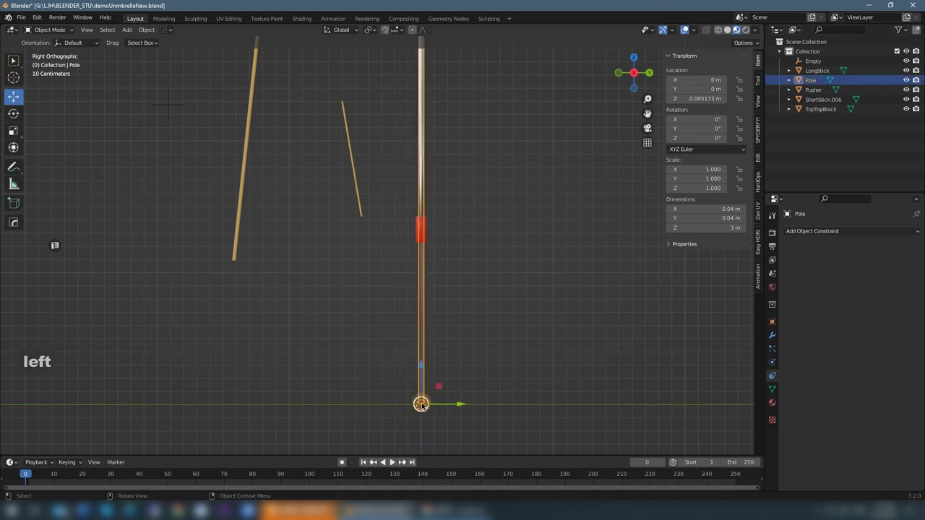
{"action": "left_click", "coordinate": [442, 253]}
{"action": "left_click", "coordinate": [422, 221]}
{"action": "scroll", "coordinate": [436, 214], "scroll_direction": "up", "scroll_amount": 3}
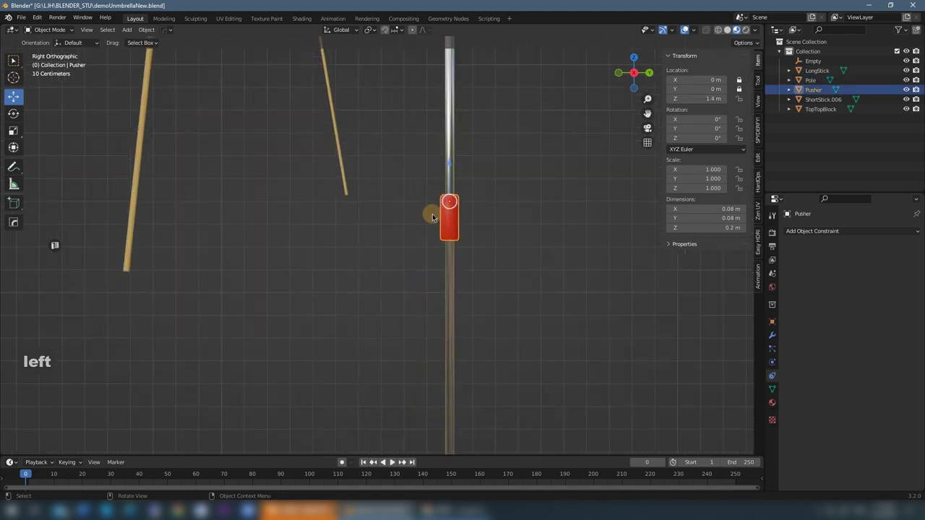
{"action": "left_click", "coordinate": [416, 202]}
{"action": "middle_click_drag", "start_coordinate": [403, 199], "coordinate": [384, 225]}
{"action": "left_click", "coordinate": [359, 198], "text": "shift"}
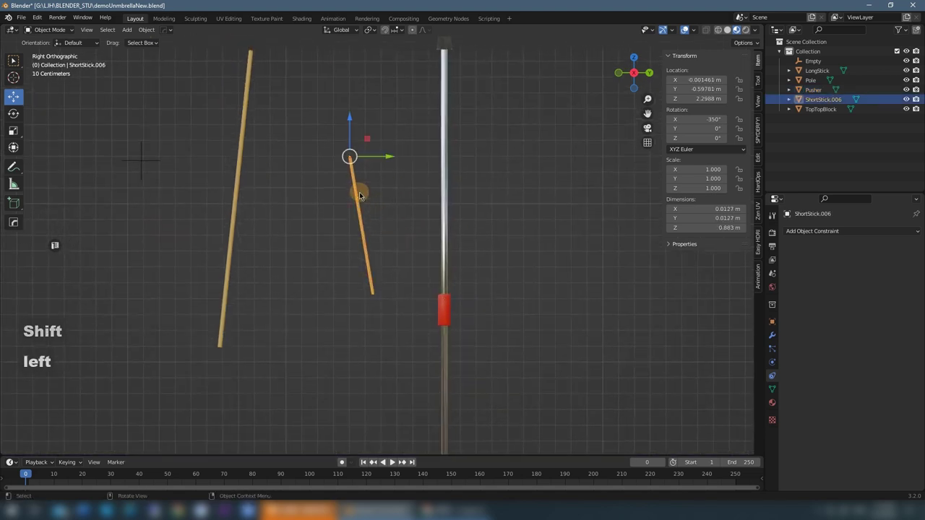
{"action": "left_click", "coordinate": [249, 90]}
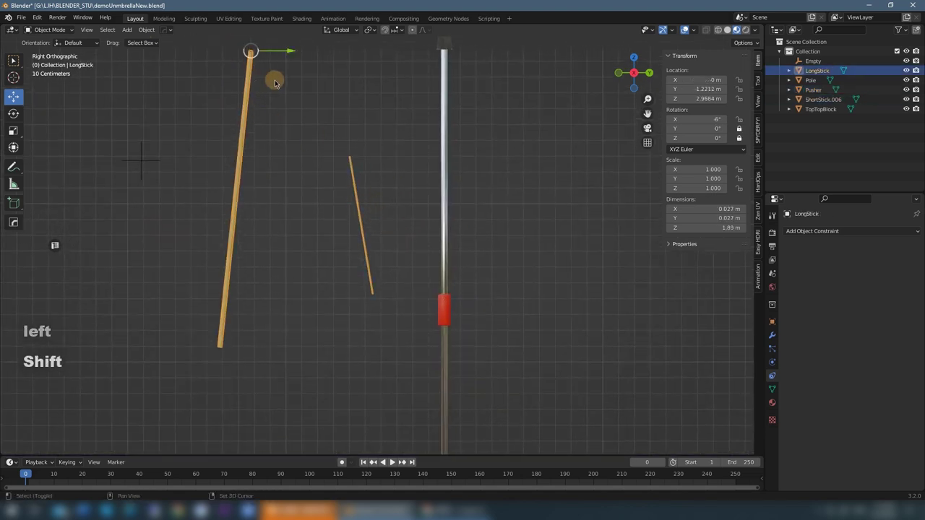
{"action": "middle_click_drag", "start_coordinate": [275, 78], "coordinate": [265, 169], "text": "shift"}
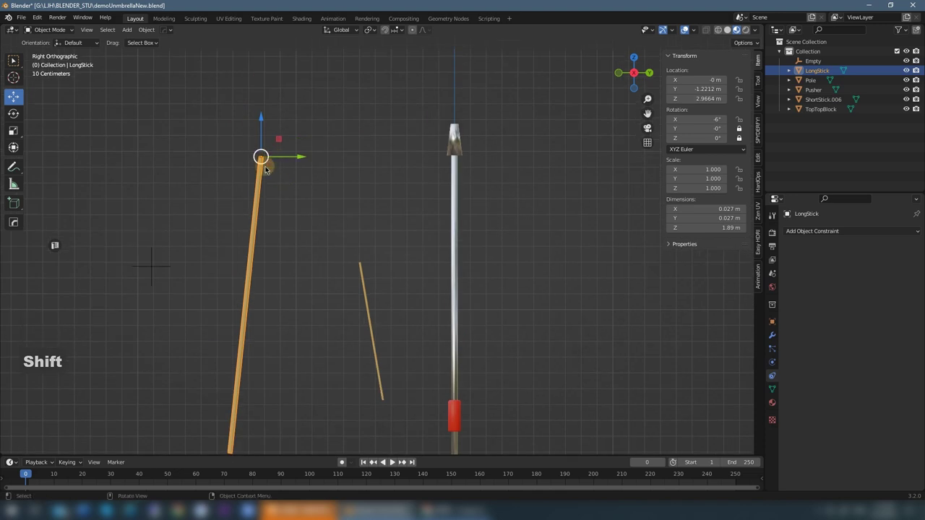
{"action": "left_click", "coordinate": [452, 161], "text": "shift"}
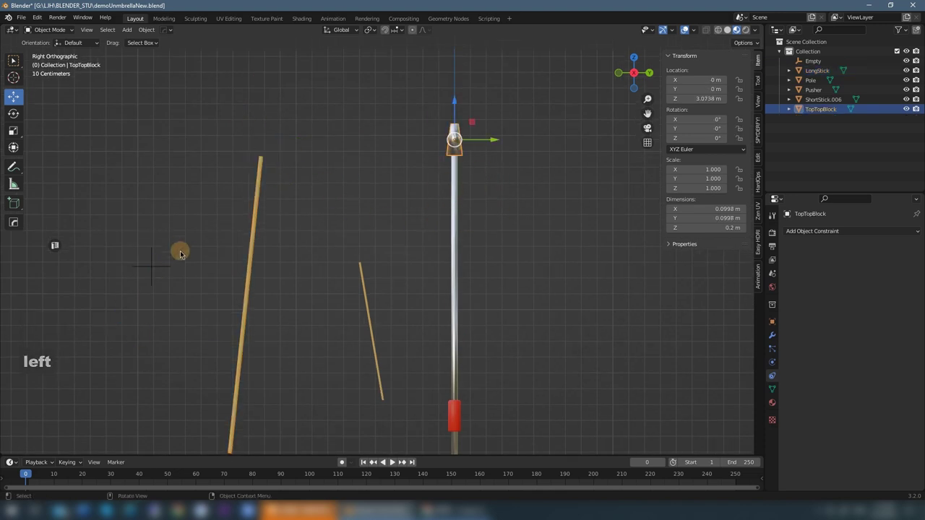
{"action": "left_click", "coordinate": [152, 266]}
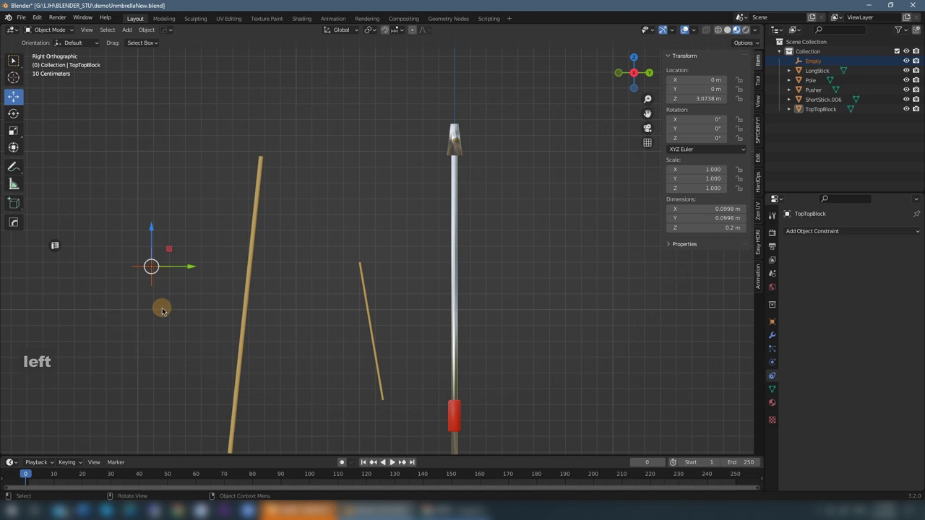
{"action": "scroll", "coordinate": [164, 309], "scroll_direction": "down", "scroll_amount": 3}
{"action": "middle_click_drag", "start_coordinate": [368, 365], "coordinate": [330, 304], "text": "shift"}
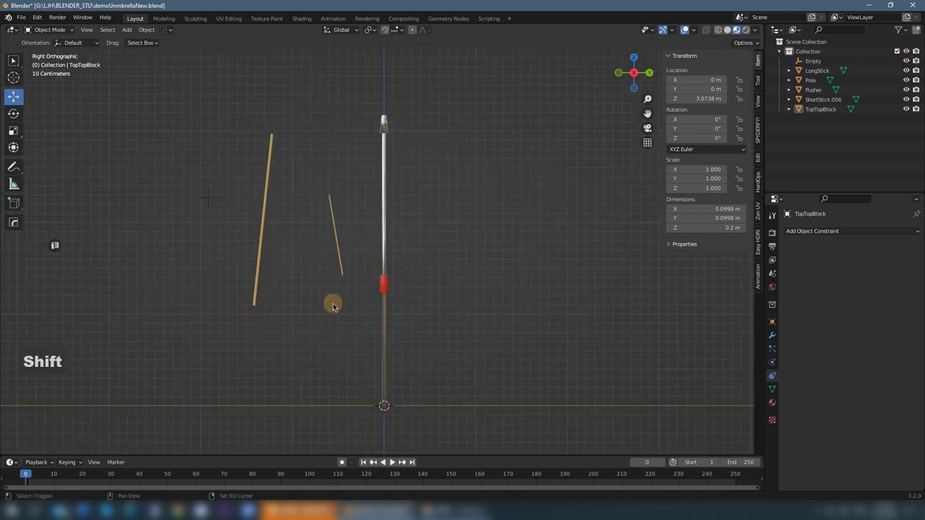
{"action": "left_click", "coordinate": [386, 331]}
Step: Parent the Pusher to the Pole with Ctrl+P > Object
{"action": "key", "text": "g"}
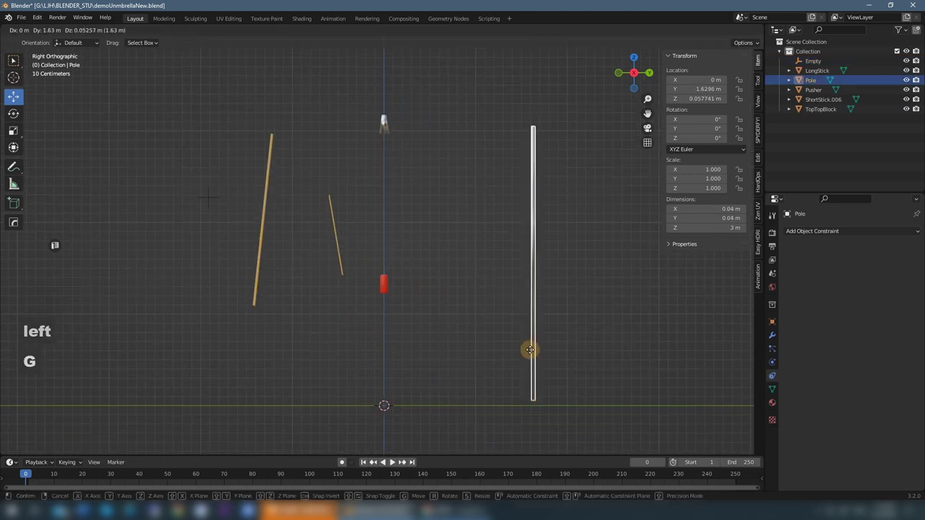
{"action": "right_click", "coordinate": [492, 292]}
{"action": "left_click", "coordinate": [446, 282]}
{"action": "scroll", "coordinate": [393, 318], "scroll_direction": "up", "scroll_amount": 2}
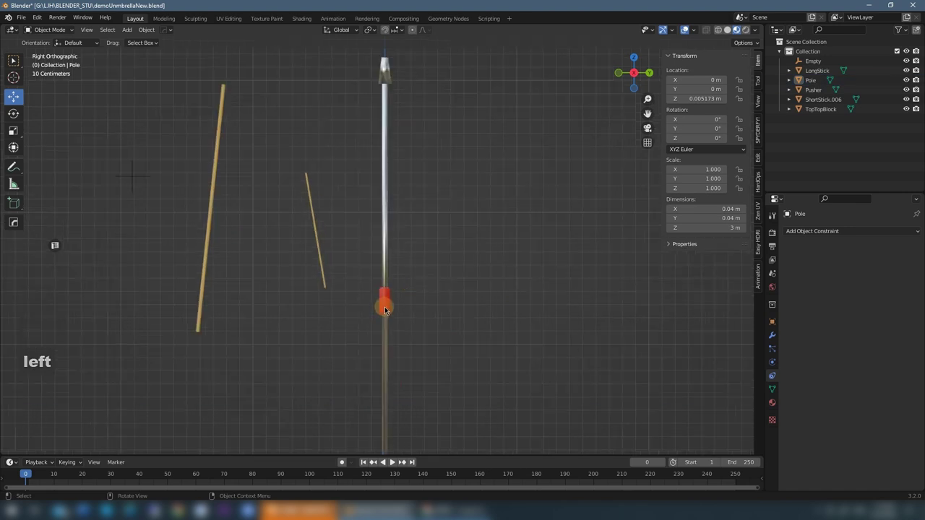
{"action": "left_click", "coordinate": [390, 315]}
{"action": "scroll", "coordinate": [401, 318], "scroll_direction": "down", "scroll_amount": 2}
{"action": "left_click", "coordinate": [386, 329], "text": "shift"}
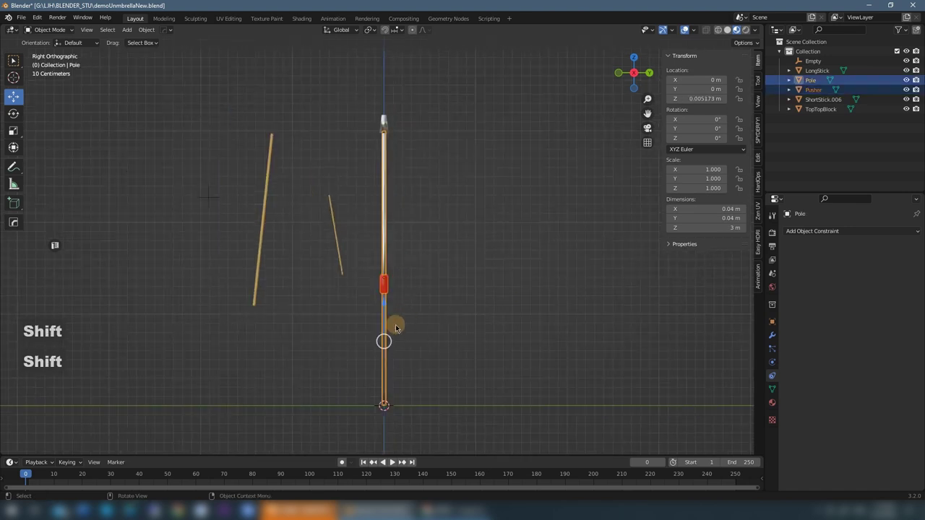
{"action": "key", "text": "ctrl+p"}
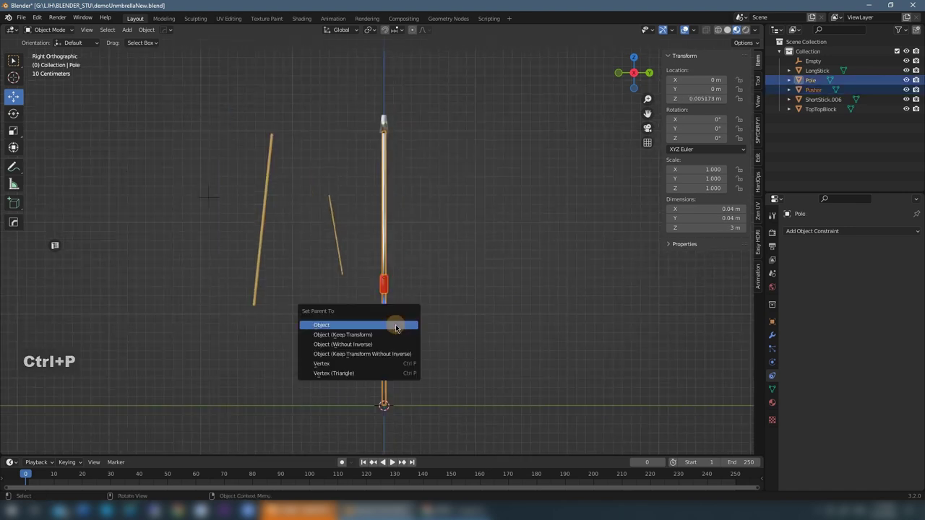
{"action": "left_click", "coordinate": [397, 328]}
Step: Test-move the Pole to confirm the Pusher follows, then cancel the move
{"action": "left_click", "coordinate": [425, 210]}
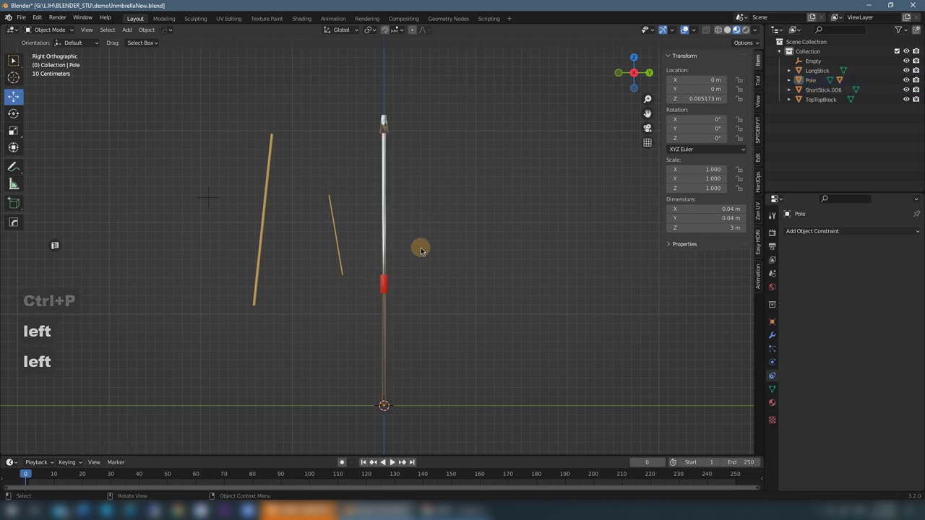
{"action": "left_click", "coordinate": [382, 315]}
{"action": "key", "text": "g"}
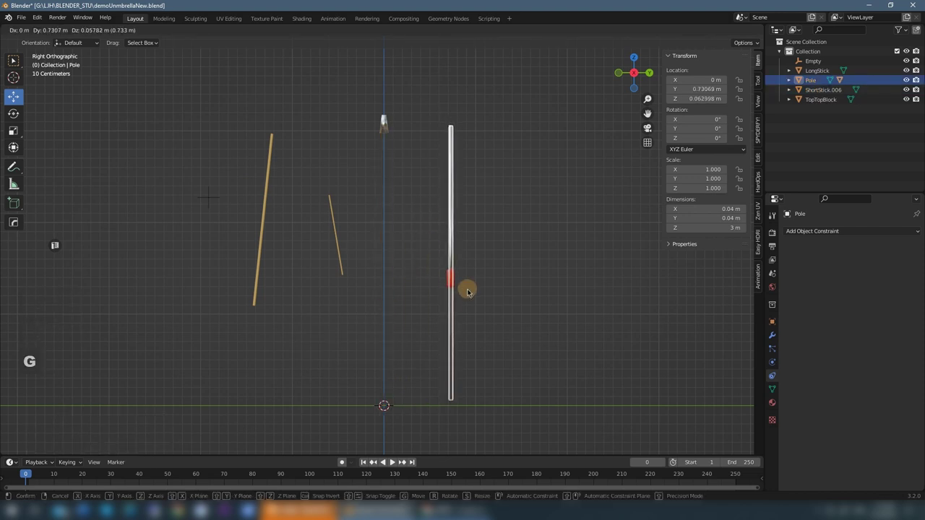
{"action": "right_click", "coordinate": [454, 276]}
Step: Parent the TopTopBlock to the Pole and test that its children follow
{"action": "left_click", "coordinate": [383, 121]}
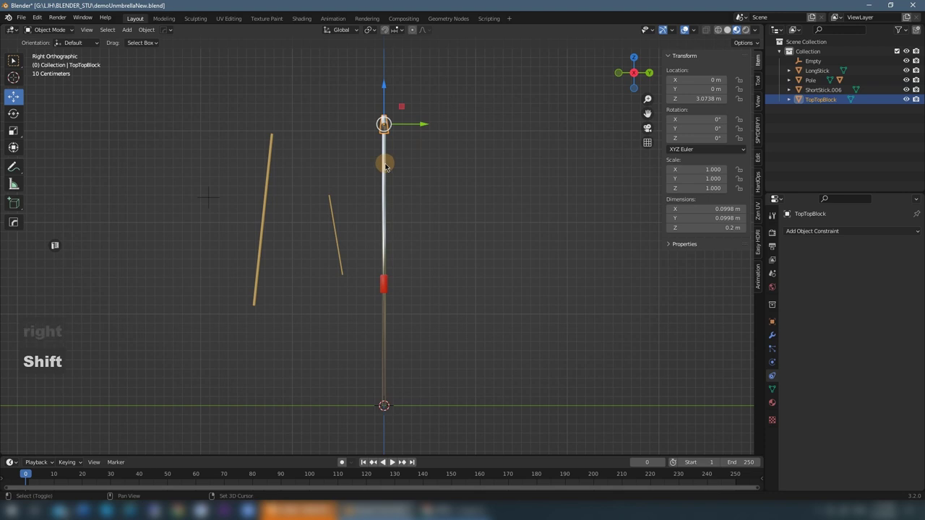
{"action": "left_click", "coordinate": [385, 165], "text": "shift"}
{"action": "key", "text": "ctrl+p"}
{"action": "left_click", "coordinate": [402, 165]}
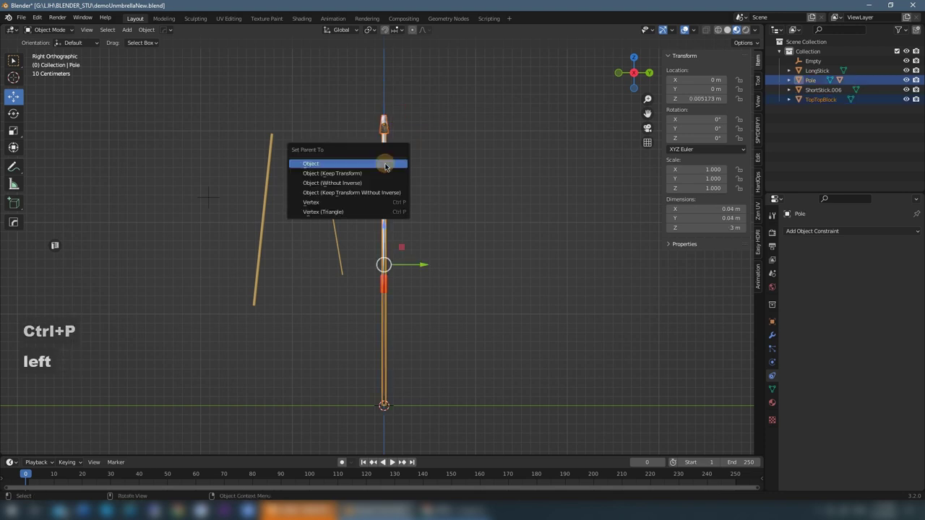
{"action": "left_click", "coordinate": [388, 291]}
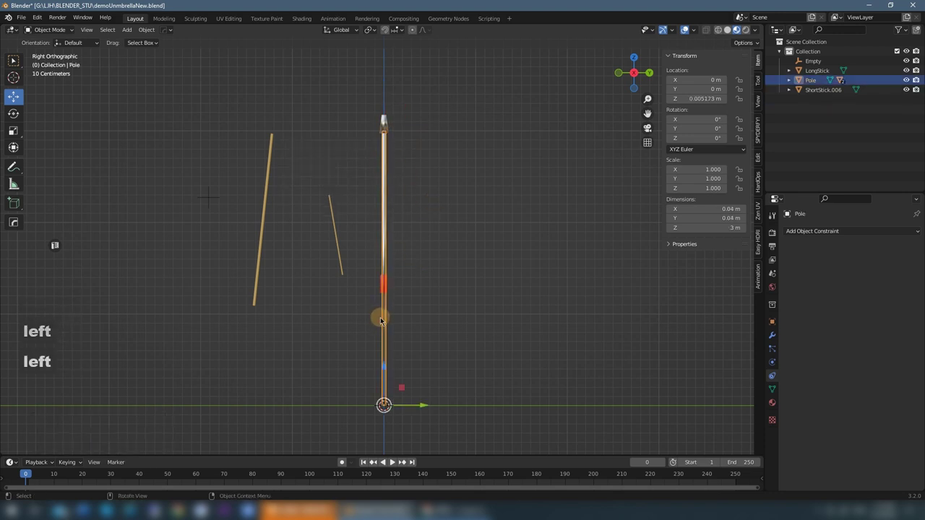
{"action": "key", "text": "g"}
{"action": "right_click", "coordinate": [415, 291]}
{"action": "left_click", "coordinate": [476, 208]}
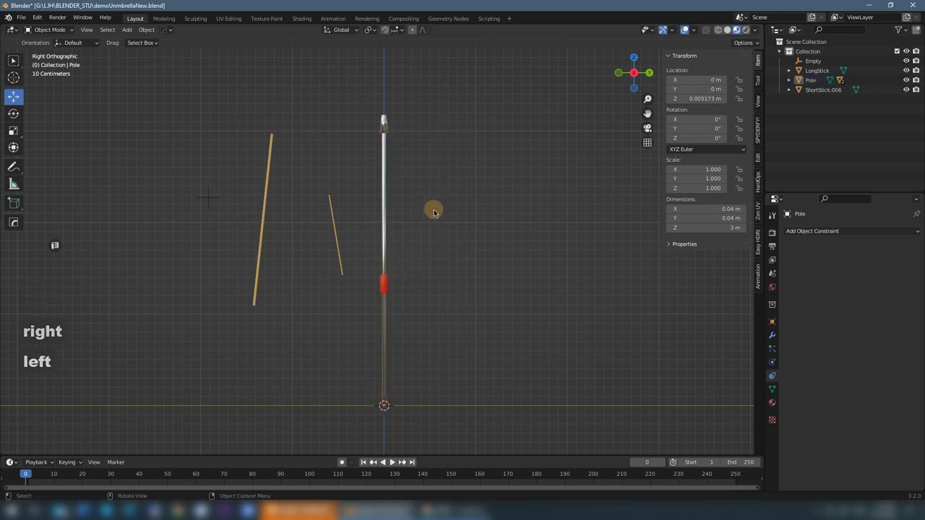
Step: Slide the LongStick along Y so its top meets the pole's top block
{"action": "left_click", "coordinate": [267, 165]}
{"action": "left_click_drag", "start_coordinate": [309, 135], "coordinate": [423, 154]}
{"action": "scroll", "coordinate": [427, 118], "scroll_direction": "up", "scroll_amount": 1}
{"action": "middle_click_drag", "start_coordinate": [428, 105], "coordinate": [365, 247], "text": "shift"}
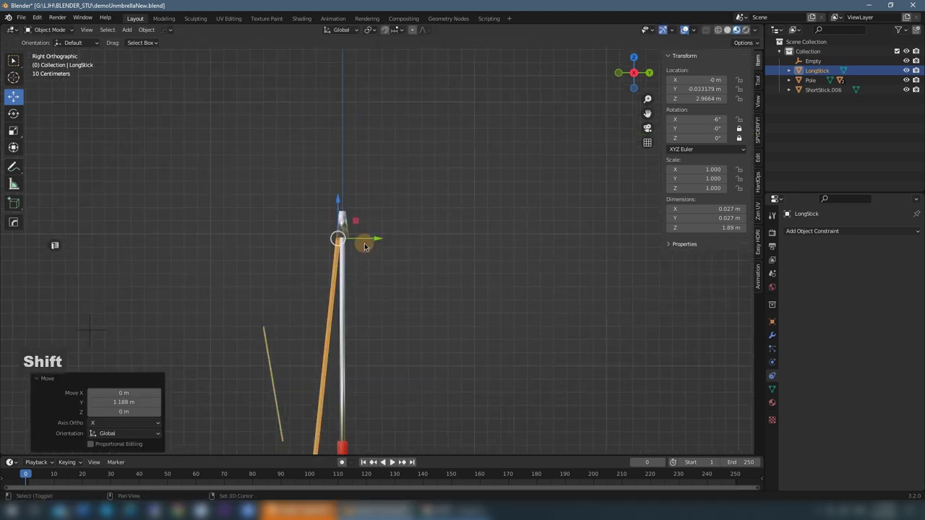
{"action": "scroll", "coordinate": [365, 247], "scroll_direction": "up", "scroll_amount": 4}
Step: Parent the LongStick to the TopTopBlock, then select the Pole
{"action": "left_click", "coordinate": [251, 307], "text": "shift"}
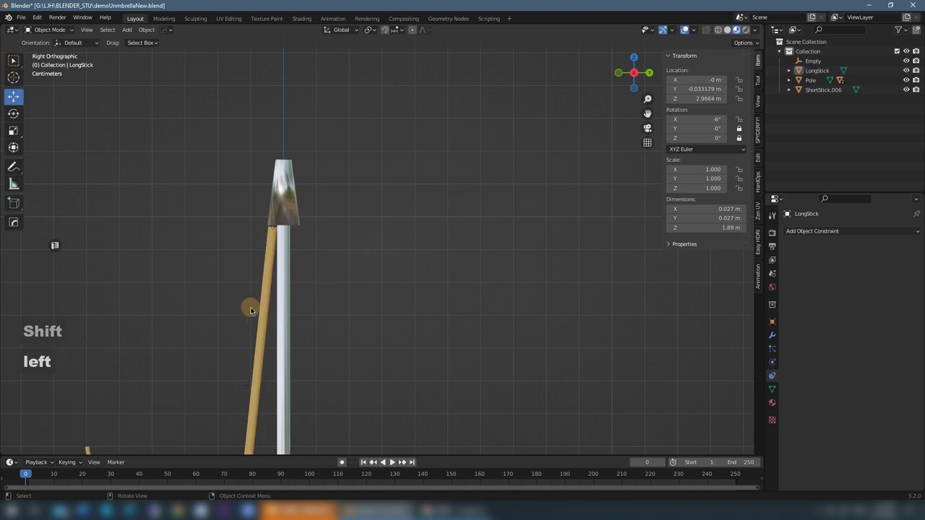
{"action": "left_click", "coordinate": [265, 306]}
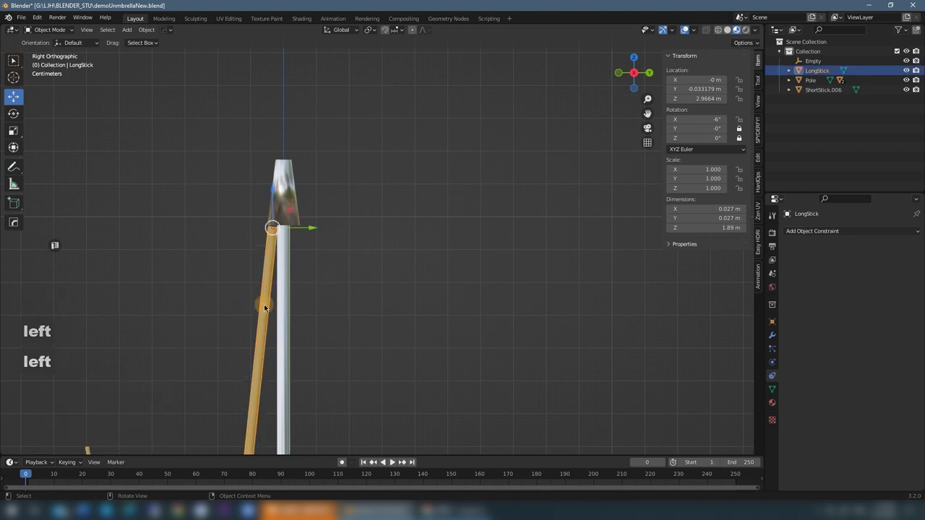
{"action": "left_click", "coordinate": [292, 190], "text": "shift"}
{"action": "key", "text": "ctrl+p"}
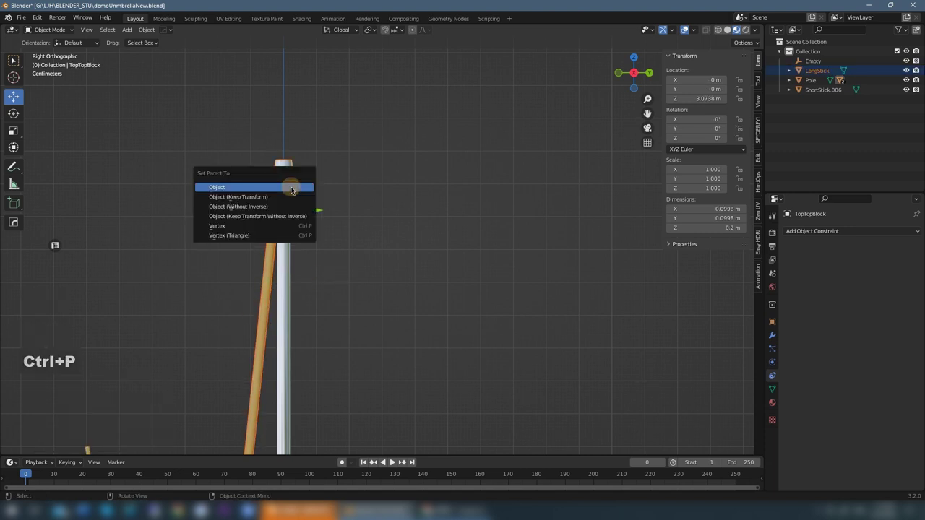
{"action": "left_click", "coordinate": [292, 190]}
{"action": "left_click", "coordinate": [377, 206]}
{"action": "scroll", "coordinate": [379, 217], "scroll_direction": "down", "scroll_amount": 5}
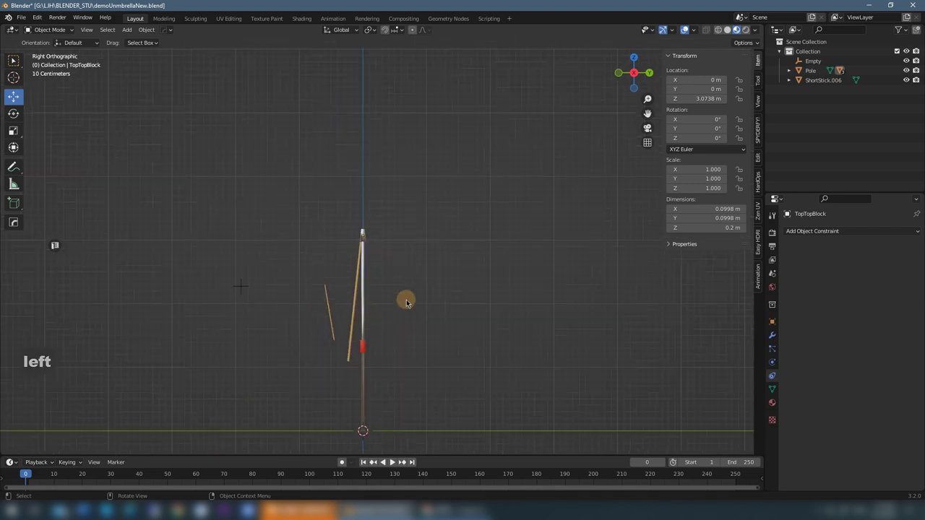
{"action": "scroll", "coordinate": [396, 288], "scroll_direction": "down", "scroll_amount": 4, "text": "shift"}
{"action": "left_click", "coordinate": [365, 307], "text": "shift"}
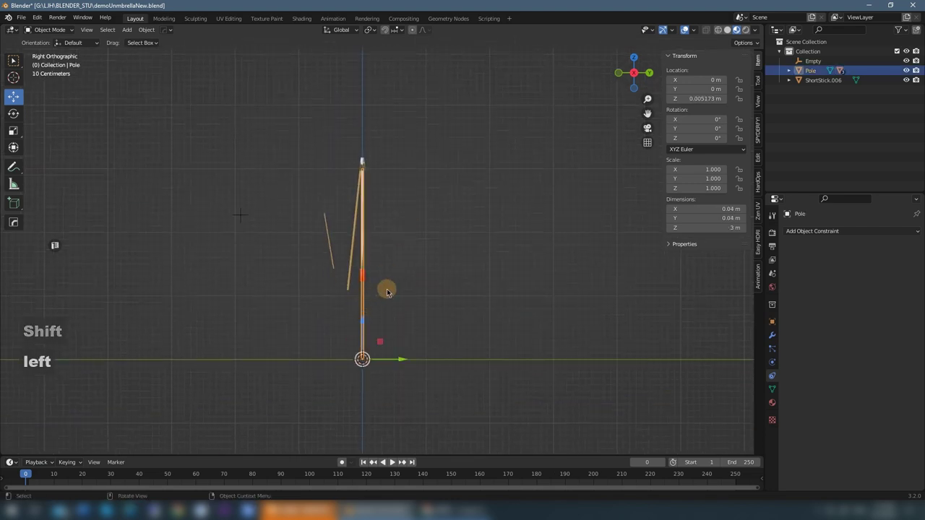
Step: Test-move the pole assembly to check the hierarchy, then cancel
{"action": "key", "text": "g"}
{"action": "right_click", "coordinate": [405, 235]}
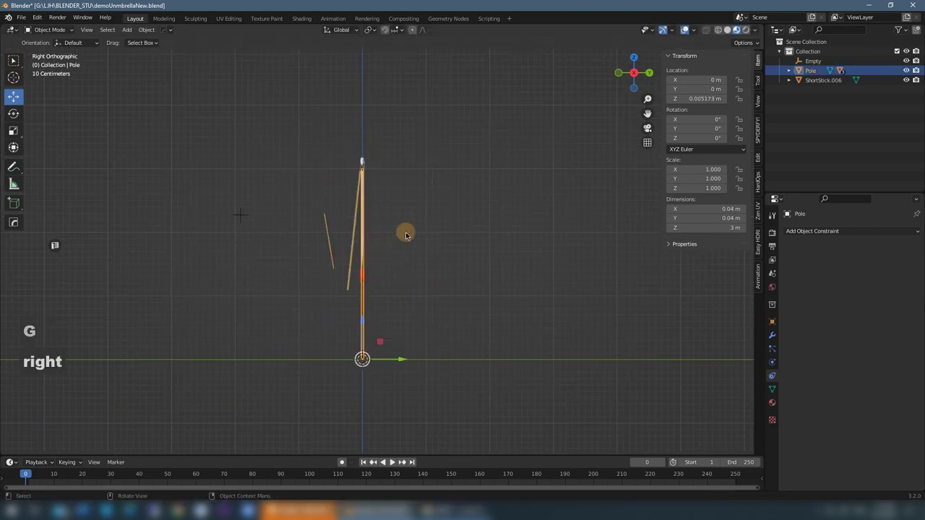
{"action": "left_click", "coordinate": [407, 237]}
Step: Slide ShortStick.006 along Y toward the pole
{"action": "scroll", "coordinate": [392, 262], "scroll_direction": "up", "scroll_amount": 3}
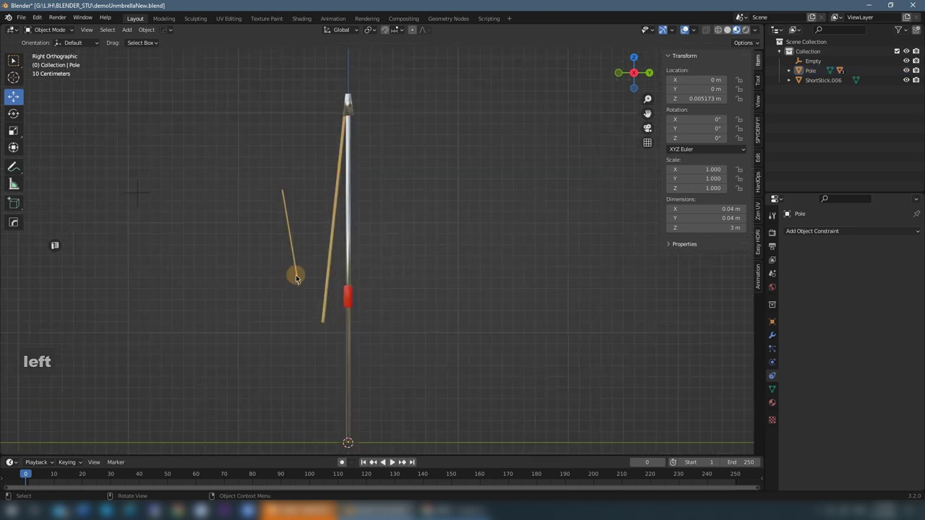
{"action": "left_click", "coordinate": [297, 278]}
{"action": "left_click_drag", "start_coordinate": [318, 195], "coordinate": [370, 204]}
{"action": "left_click", "coordinate": [357, 222]}
Step: Tilt the LongStick to -11.4° on X and lock its Y and Z rotations
{"action": "scroll", "coordinate": [355, 223], "scroll_direction": "up", "scroll_amount": 1}
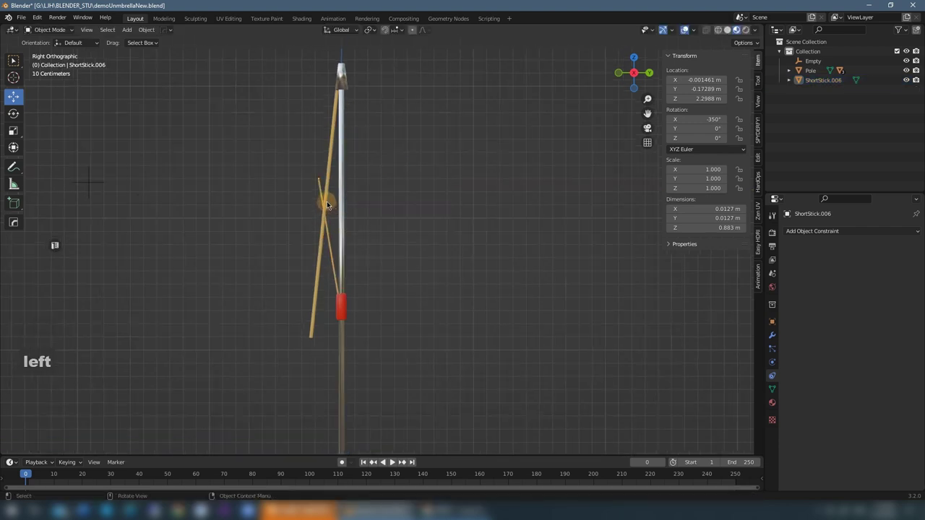
{"action": "left_click", "coordinate": [327, 206]}
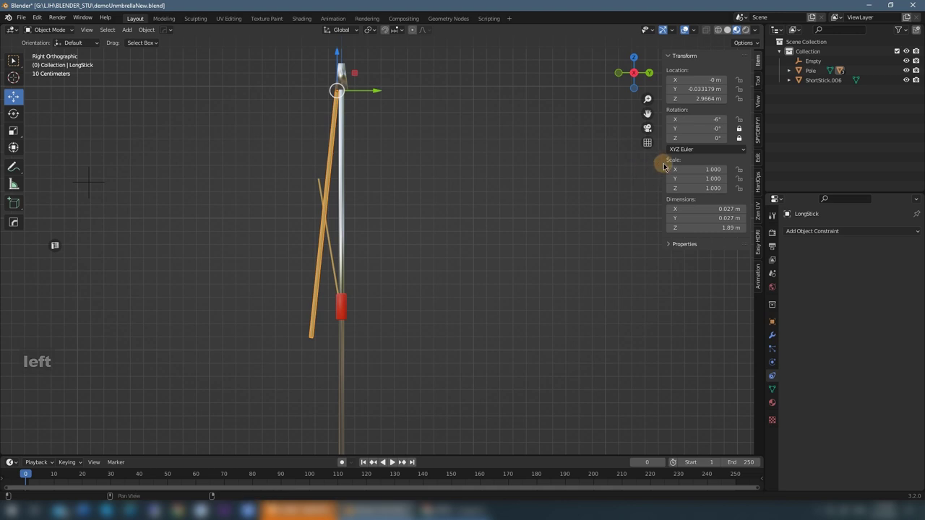
{"action": "left_click_drag", "start_coordinate": [704, 119], "coordinate": [676, 119]}
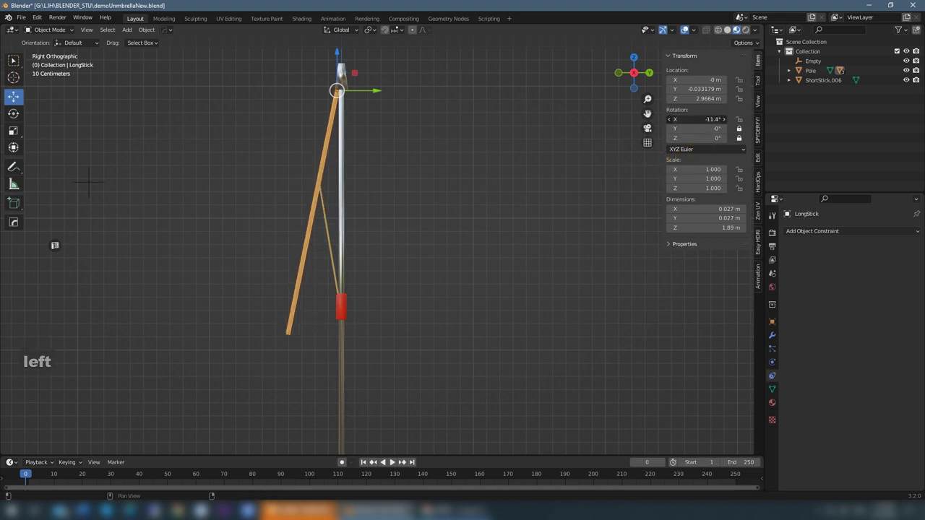
{"action": "left_click", "coordinate": [475, 189]}
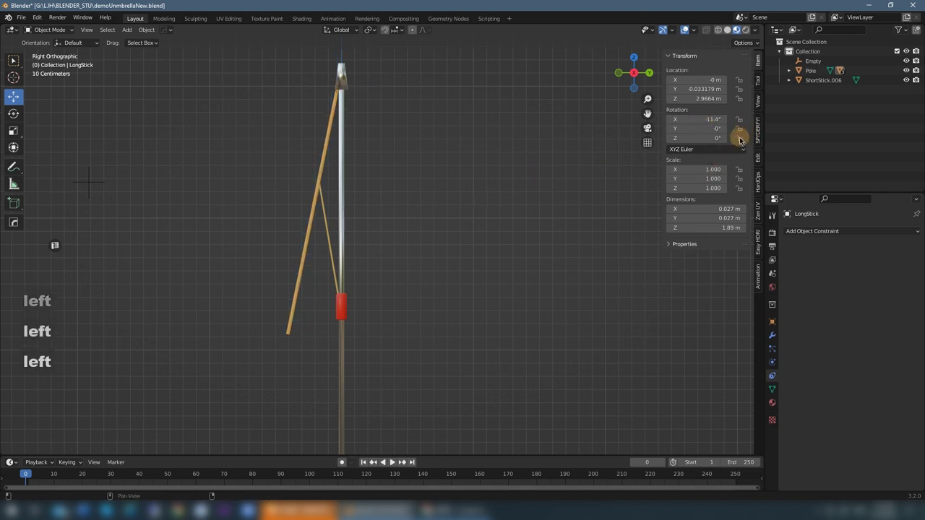
{"action": "left_click_drag", "start_coordinate": [739, 128], "coordinate": [739, 138]}
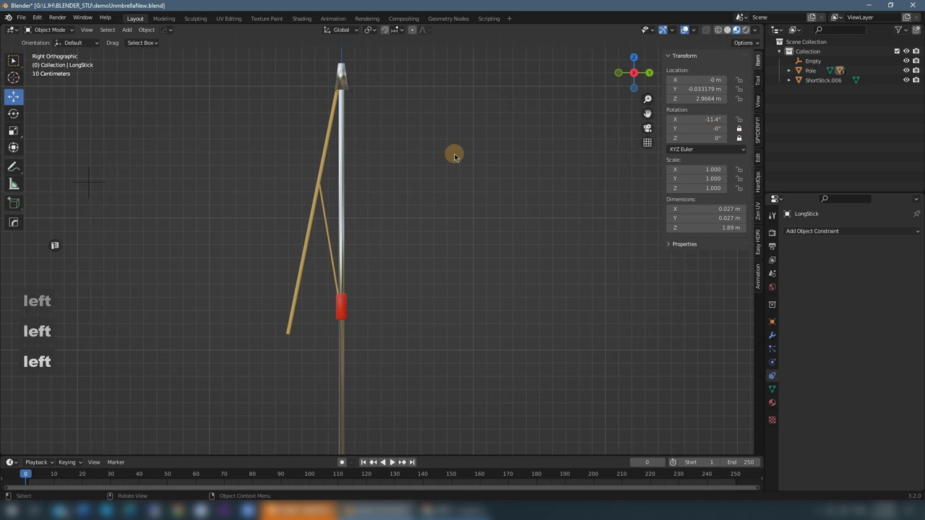
{"action": "left_click", "coordinate": [322, 171]}
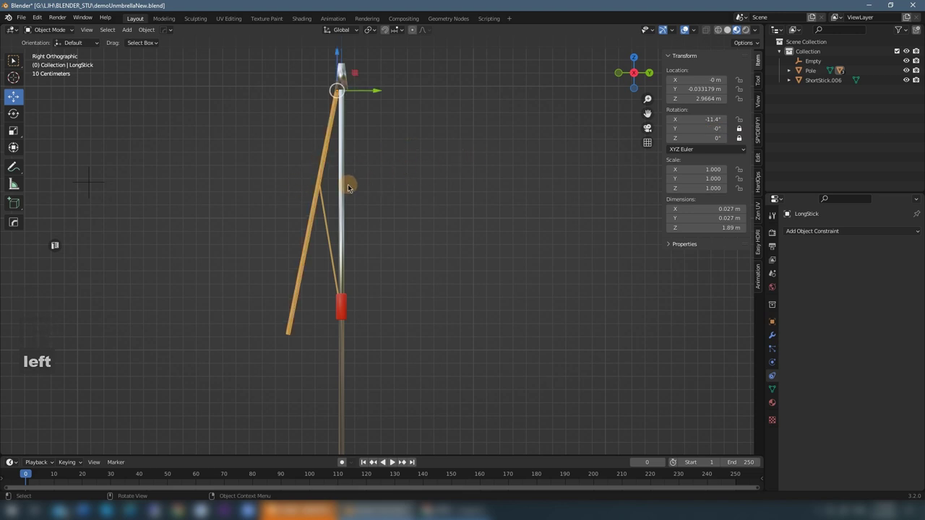
{"action": "left_click", "coordinate": [90, 182]}
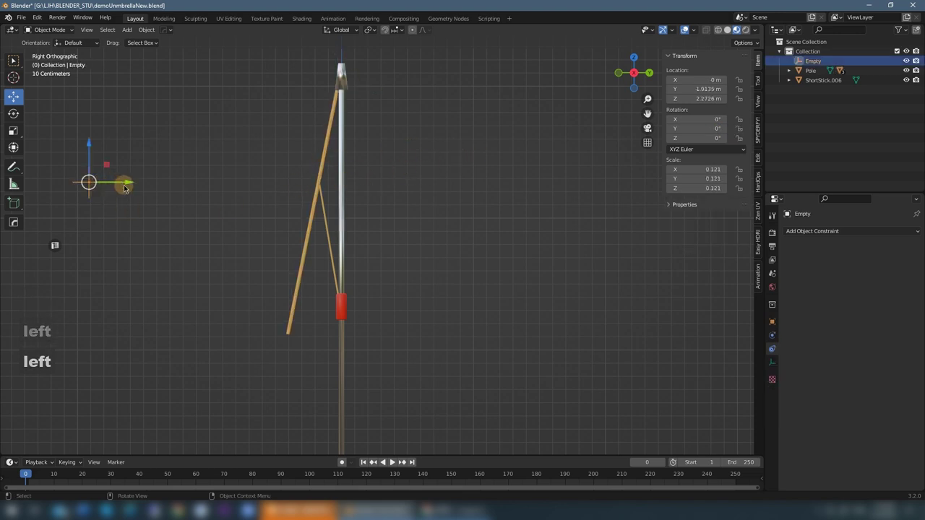
Step: Move the Empty along Y to the joint where the short and long sticks meet
{"action": "left_click_drag", "start_coordinate": [124, 188], "coordinate": [323, 185]}
{"action": "scroll", "coordinate": [303, 183], "scroll_direction": "up", "scroll_amount": 2}
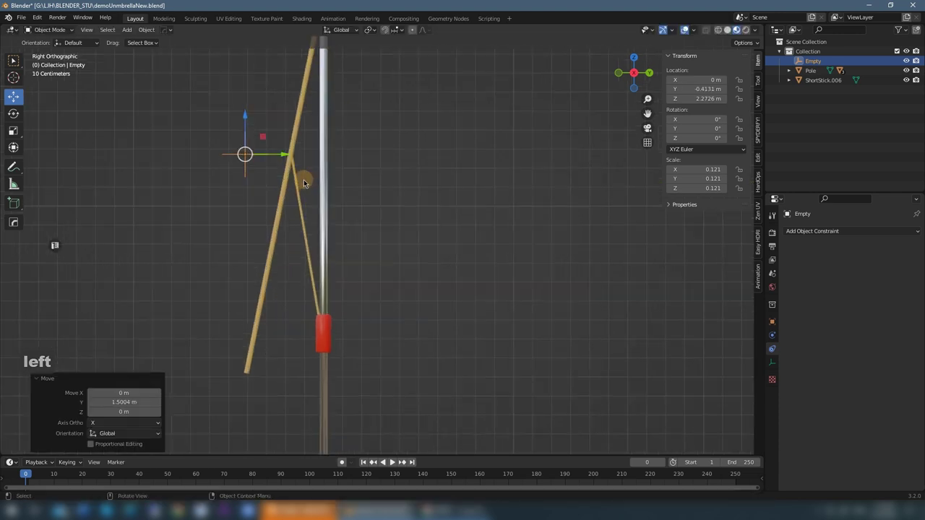
{"action": "left_click_drag", "start_coordinate": [279, 157], "coordinate": [326, 163]}
{"action": "left_click", "coordinate": [391, 138]}
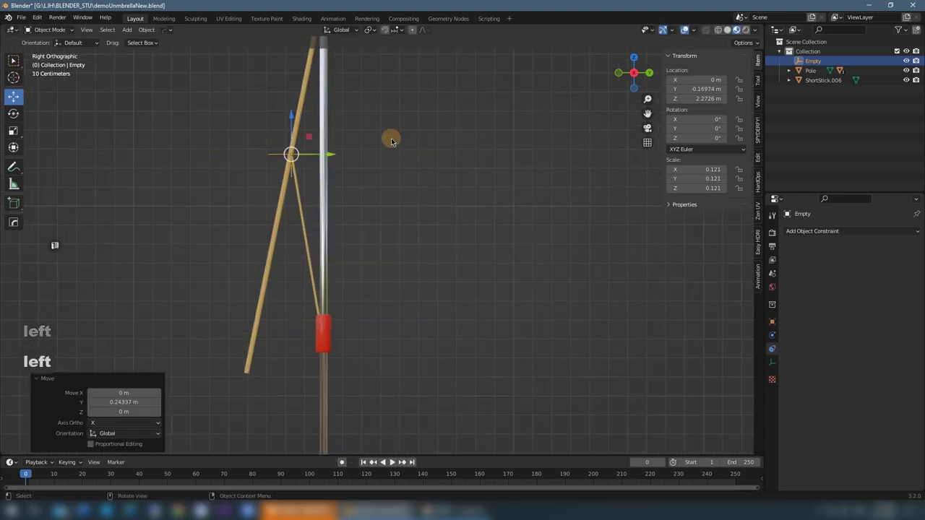
{"action": "scroll", "coordinate": [316, 139], "scroll_direction": "up", "scroll_amount": 2}
{"action": "middle_click_drag", "start_coordinate": [315, 140], "coordinate": [285, 221], "text": "shift"}
{"action": "scroll", "coordinate": [245, 206], "scroll_direction": "up", "scroll_amount": 2}
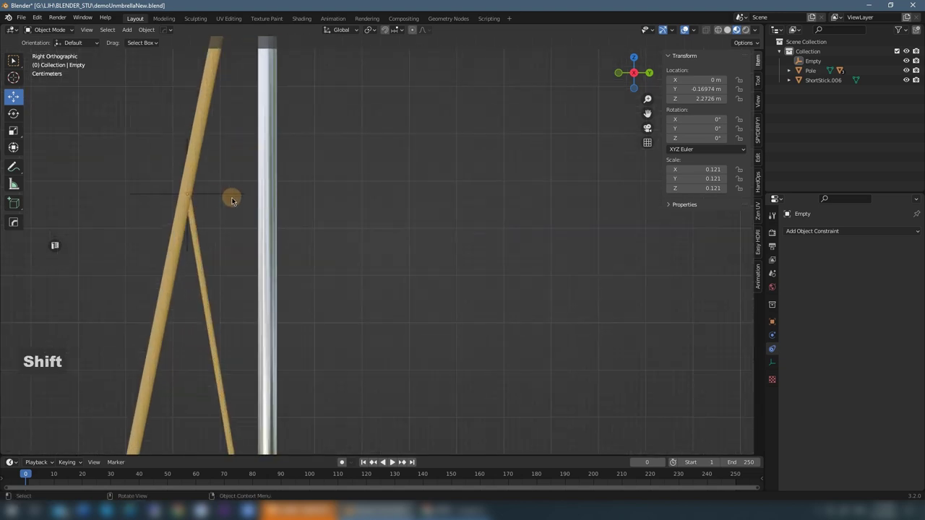
Step: Rotate the Empty to -13.5° on X and nudge it to Y -0.17313 m in wireframe
{"action": "left_click", "coordinate": [212, 193], "text": "shift"}
{"action": "left_click", "coordinate": [13, 114]}
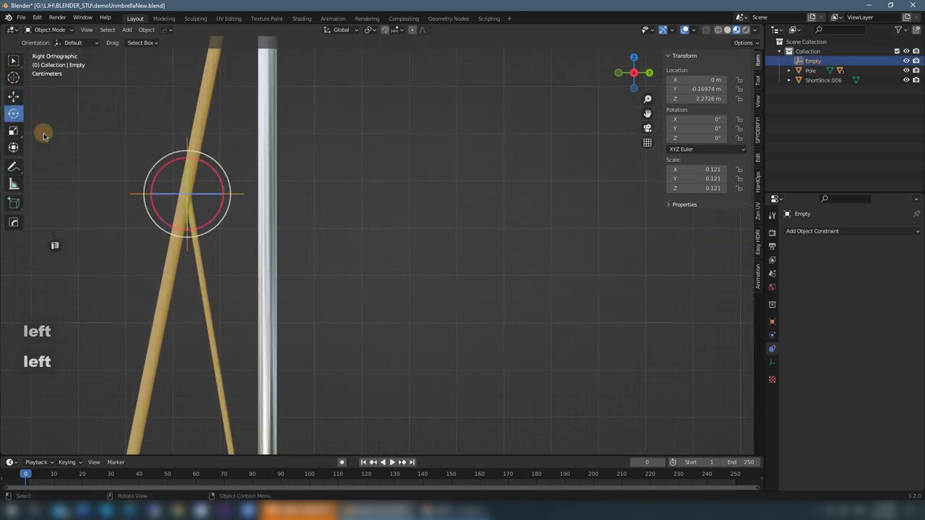
{"action": "left_click_drag", "start_coordinate": [214, 162], "coordinate": [226, 164]}
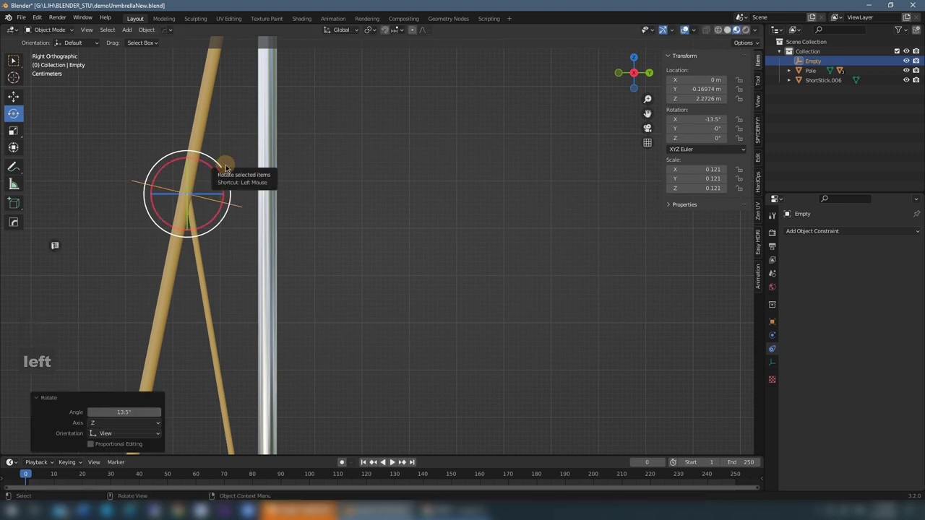
{"action": "key", "text": "alt+z"}
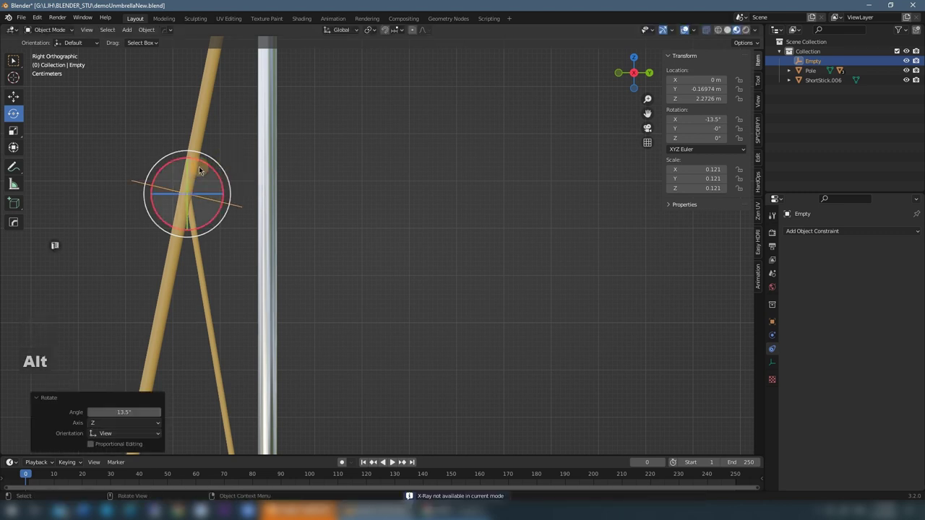
{"action": "scroll", "coordinate": [214, 166], "scroll_direction": "up", "scroll_amount": 1}
{"action": "key", "text": "alt+z"}
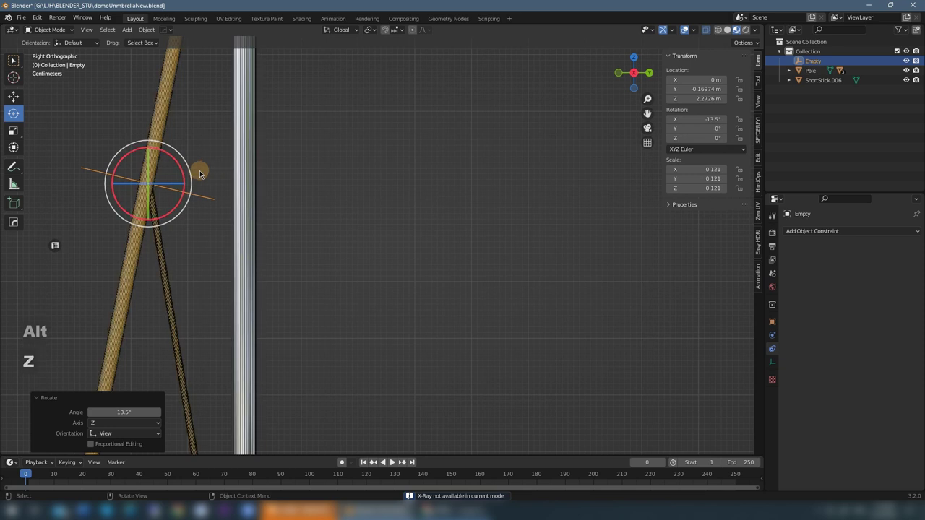
{"action": "key", "text": "shift+z"}
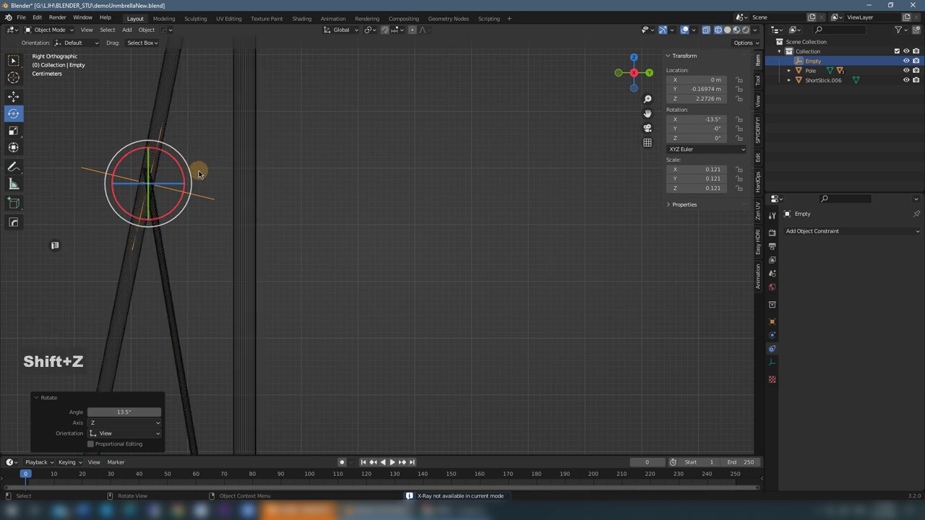
{"action": "left_click", "coordinate": [13, 97]}
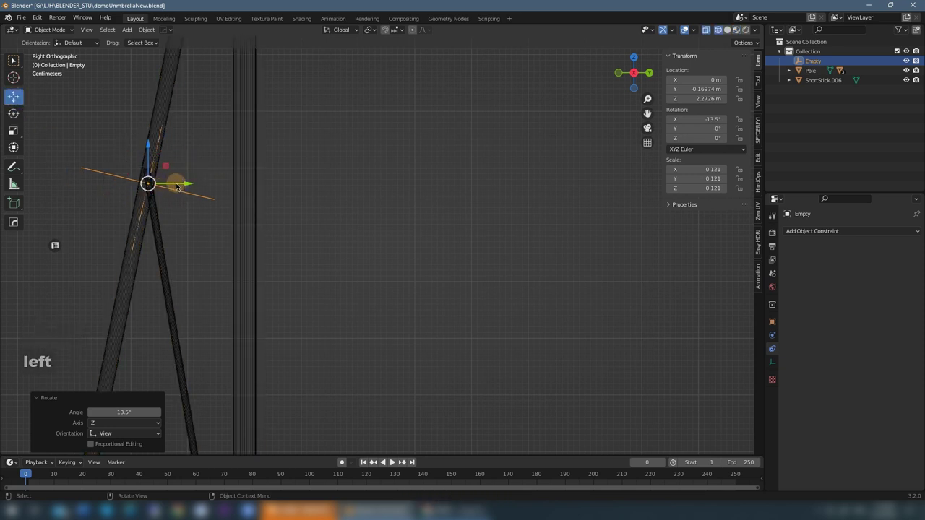
{"action": "left_click_drag", "start_coordinate": [177, 187], "coordinate": [174, 186]}
{"action": "key", "text": "shift+z"}
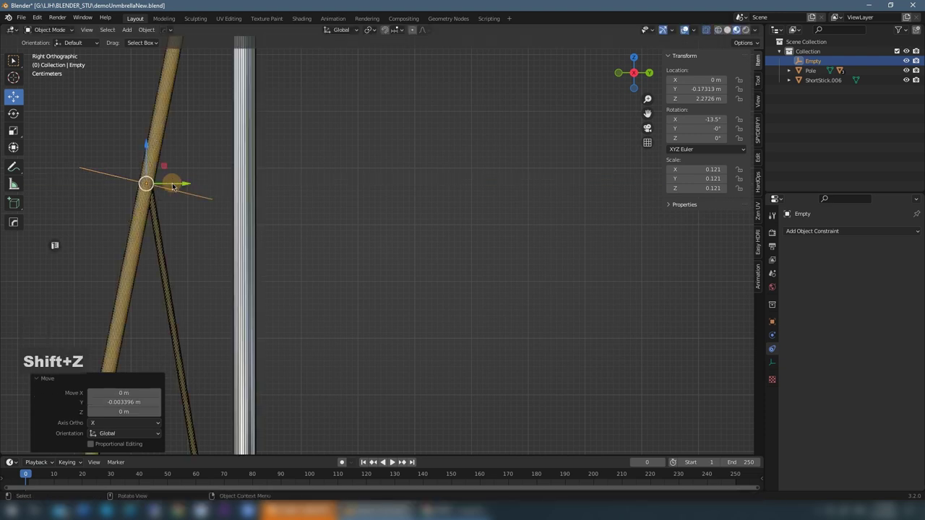
Step: Parent the Empty to the LongStick with Ctrl+P > Object
{"action": "key", "text": "z"}
{"action": "left_click", "coordinate": [181, 149]}
{"action": "scroll", "coordinate": [186, 157], "scroll_direction": "down", "scroll_amount": 3}
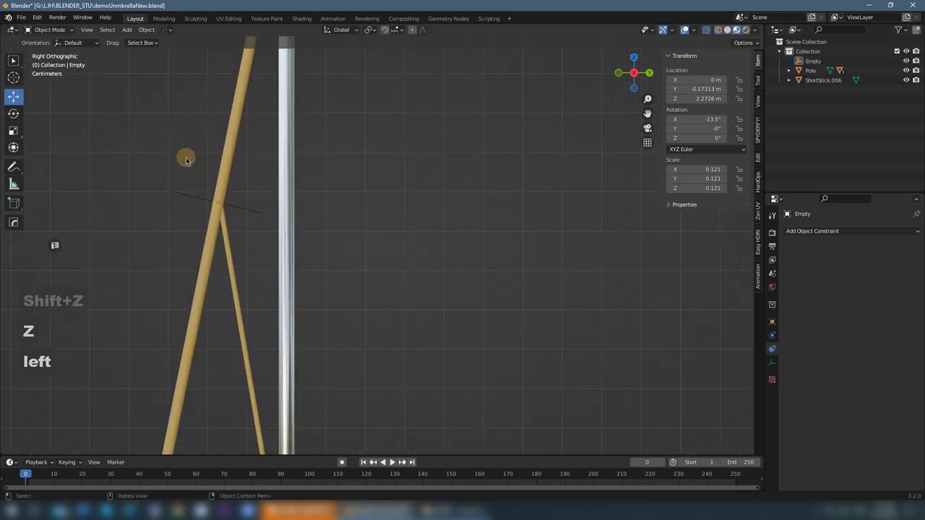
{"action": "left_click", "coordinate": [231, 203]}
{"action": "left_click", "coordinate": [262, 126], "text": "shift"}
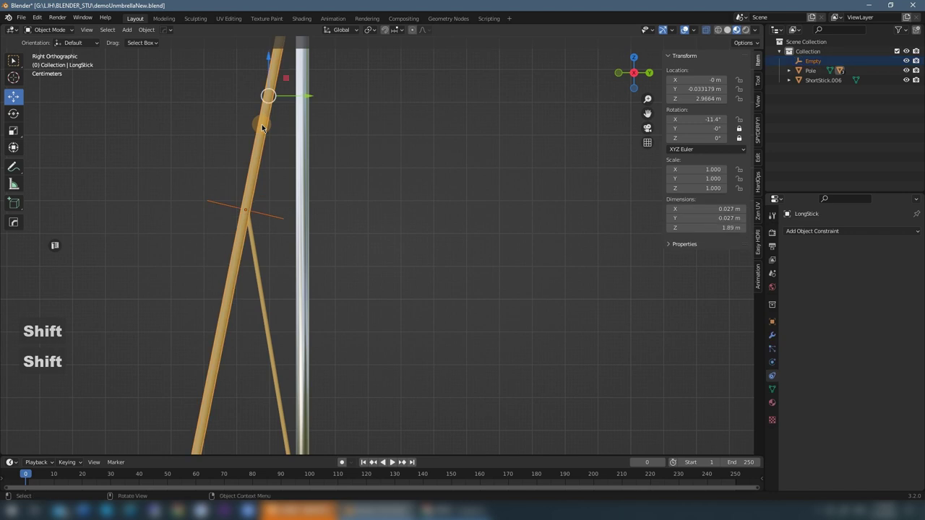
{"action": "key", "text": "ctrl+p"}
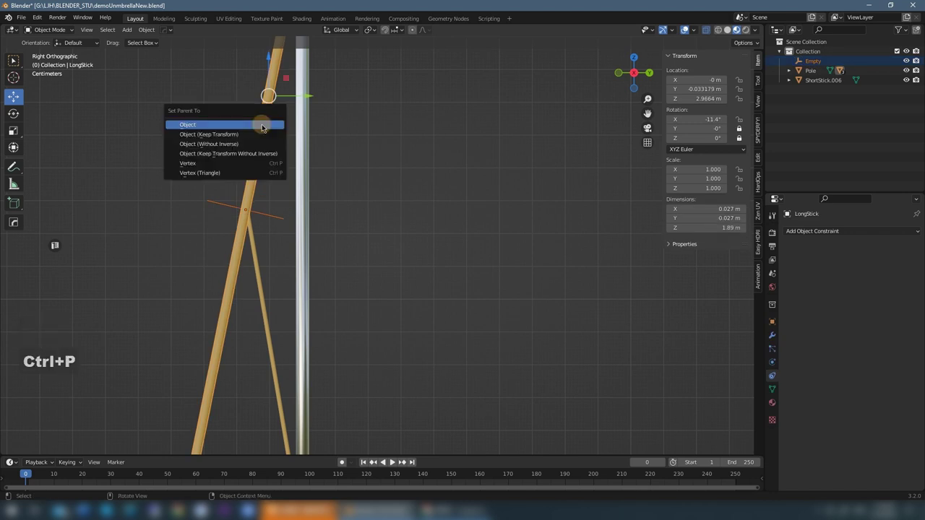
{"action": "left_click", "coordinate": [263, 127]}
Step: Test-rotate the LongStick on X and cancel so it stays at -11.4°
{"action": "left_click", "coordinate": [203, 211]}
{"action": "scroll", "coordinate": [295, 132], "scroll_direction": "down", "scroll_amount": 2}
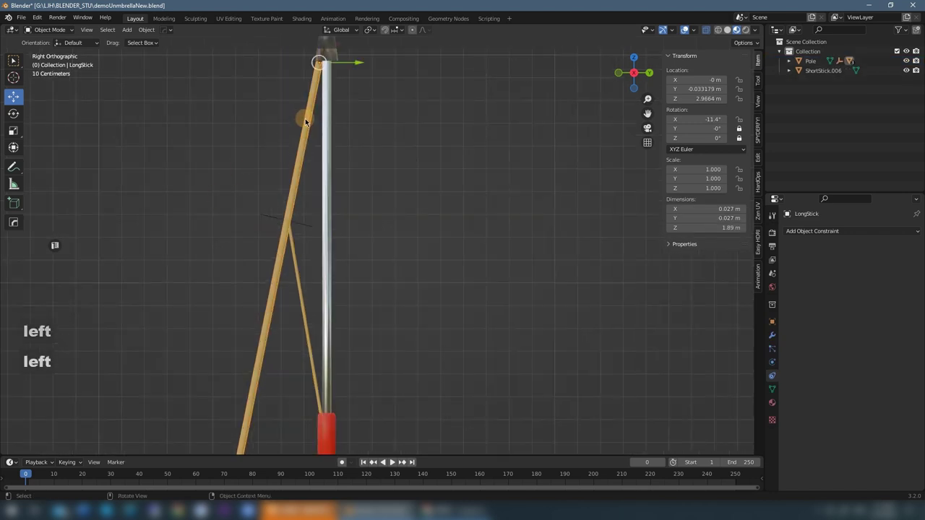
{"action": "scroll", "coordinate": [305, 119], "scroll_direction": "down", "scroll_amount": 2}
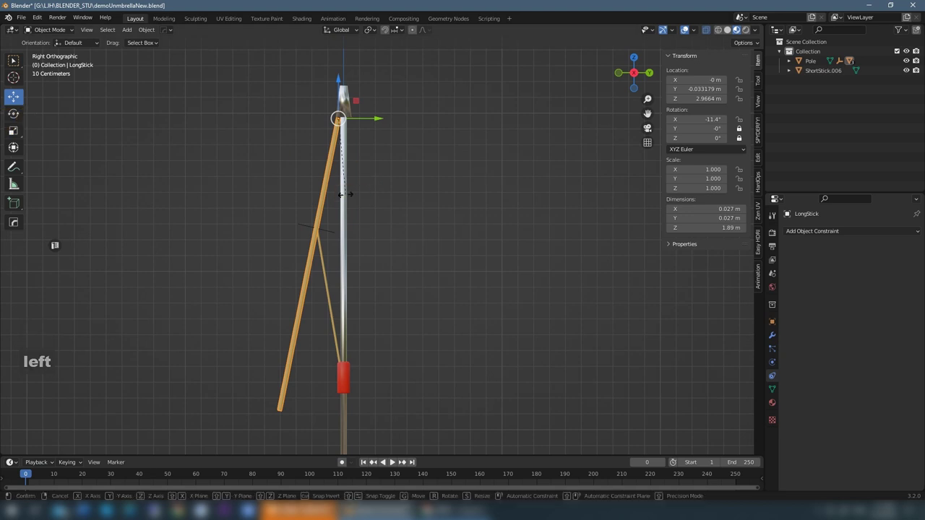
{"action": "key", "text": "r"}
{"action": "key", "text": "x"}
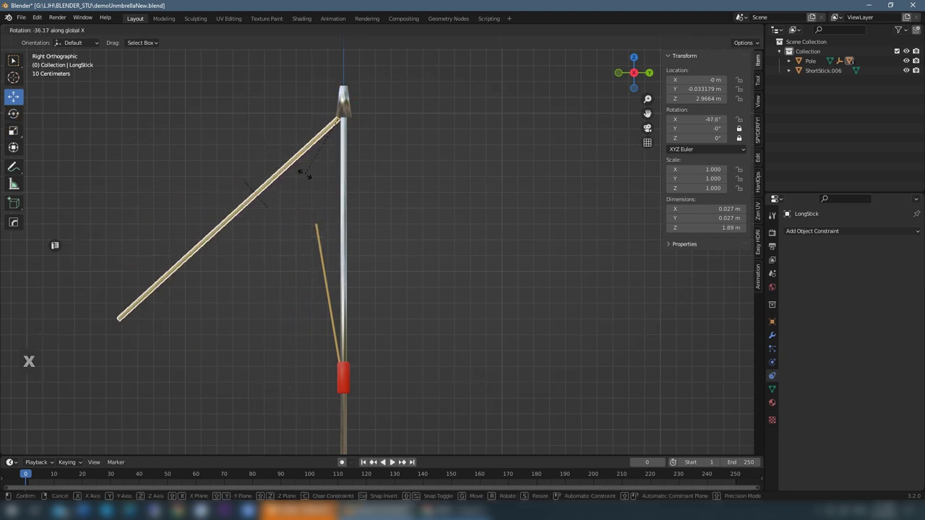
{"action": "right_click", "coordinate": [392, 173]}
{"action": "left_click", "coordinate": [350, 307]}
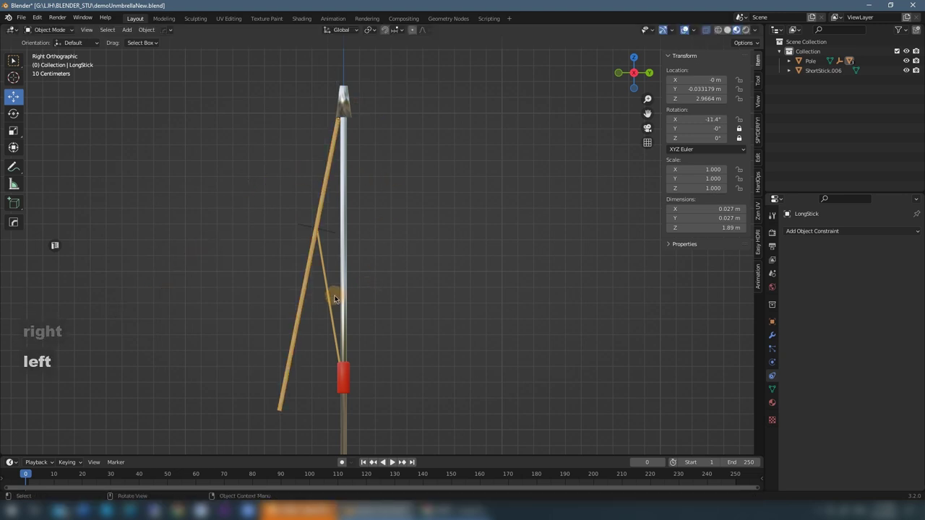
{"action": "scroll", "coordinate": [376, 365], "scroll_direction": "down", "scroll_amount": 3}
{"action": "middle_click_drag", "start_coordinate": [383, 364], "coordinate": [330, 326], "text": "shift"}
Step: Test-move the Pole to check the hierarchy, then cancel and deselect
{"action": "left_click", "coordinate": [335, 331]}
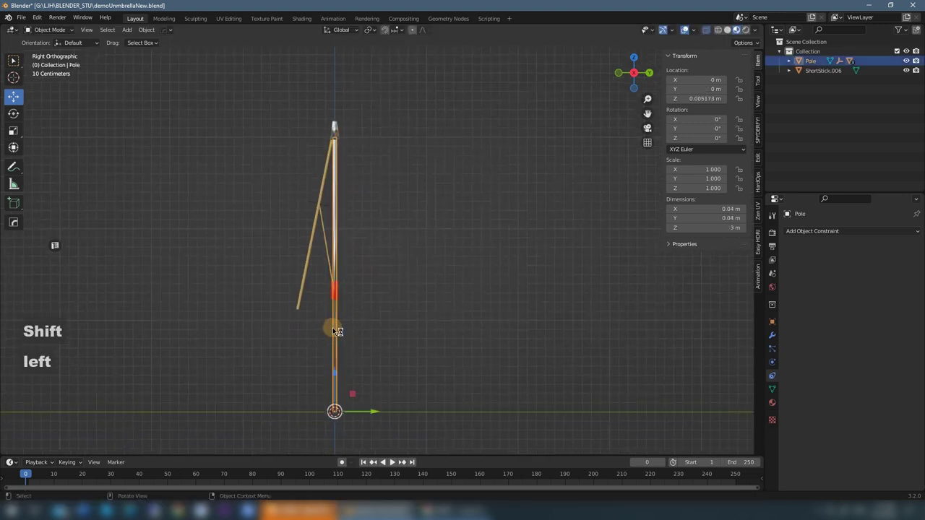
{"action": "key", "text": "g"}
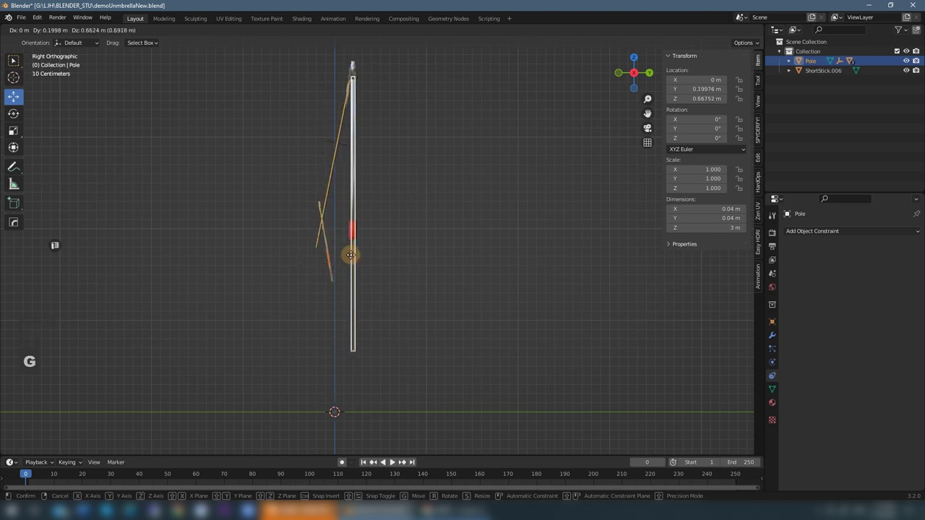
{"action": "right_click", "coordinate": [354, 278]}
{"action": "left_click", "coordinate": [396, 252]}
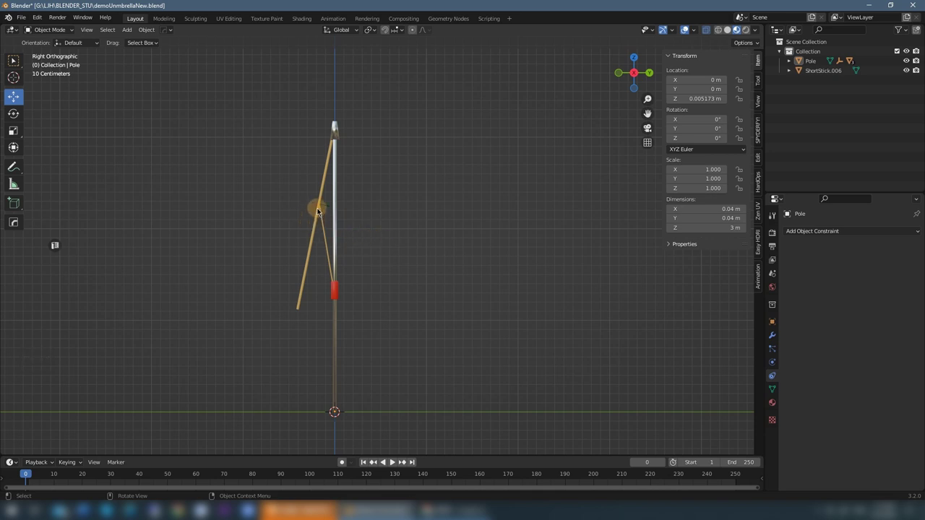
Step: Nudge ShortStick.006 by Y -0.001415 m and Z -0.021932 m onto the long-stick joint
{"action": "scroll", "coordinate": [318, 202], "scroll_direction": "up", "scroll_amount": 3}
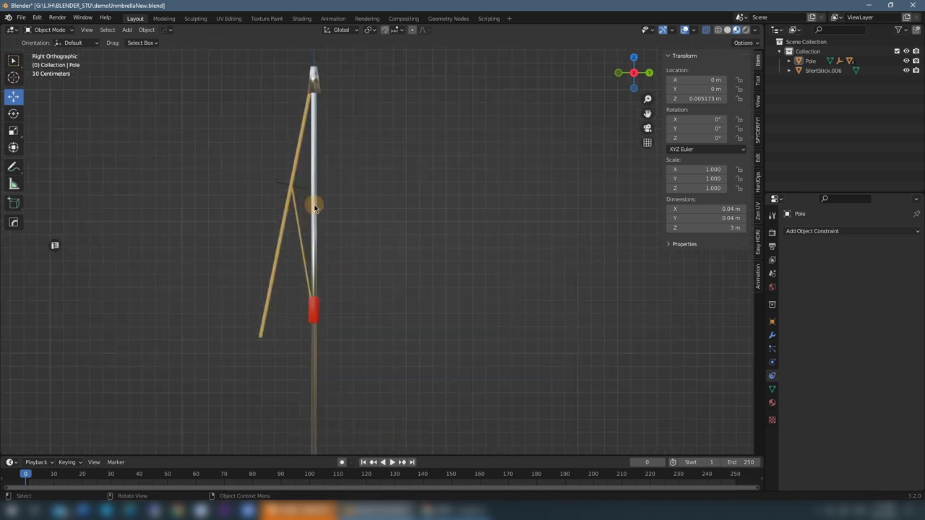
{"action": "left_click", "coordinate": [281, 210]}
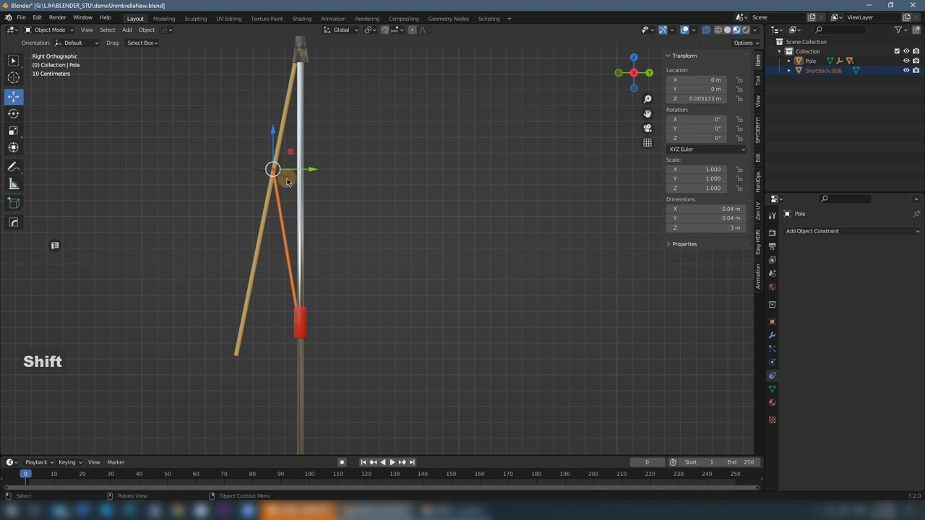
{"action": "scroll", "coordinate": [287, 181], "scroll_direction": "up", "scroll_amount": 4}
{"action": "middle_click_drag", "start_coordinate": [287, 182], "coordinate": [235, 220], "text": "shift"}
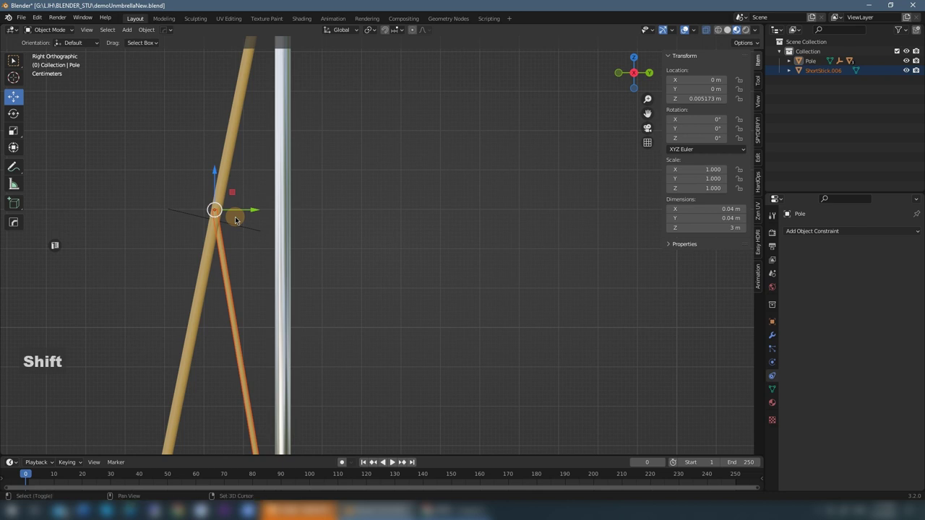
{"action": "key", "text": "shift+z"}
{"action": "scroll", "coordinate": [207, 213], "scroll_direction": "up", "scroll_amount": 3}
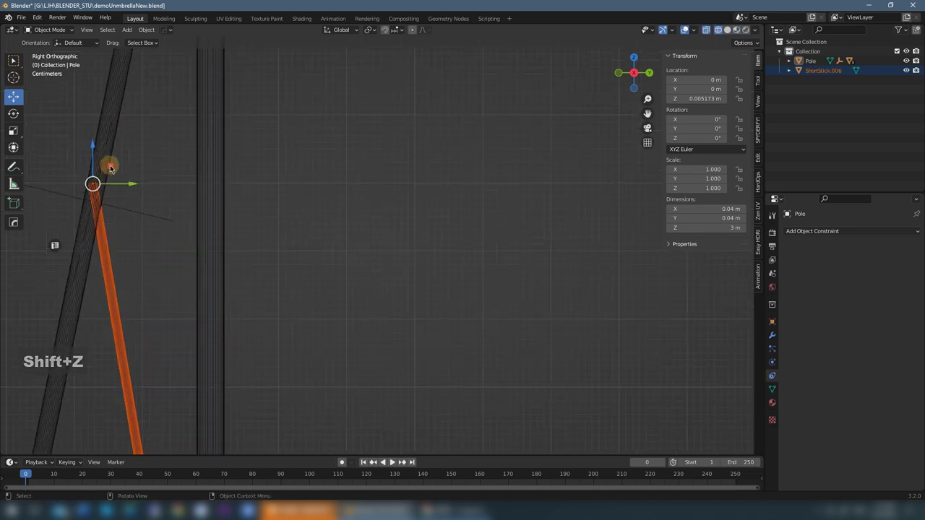
{"action": "left_click_drag", "start_coordinate": [110, 168], "coordinate": [108, 185]}
{"action": "scroll", "coordinate": [152, 225], "scroll_direction": "down", "scroll_amount": 5}
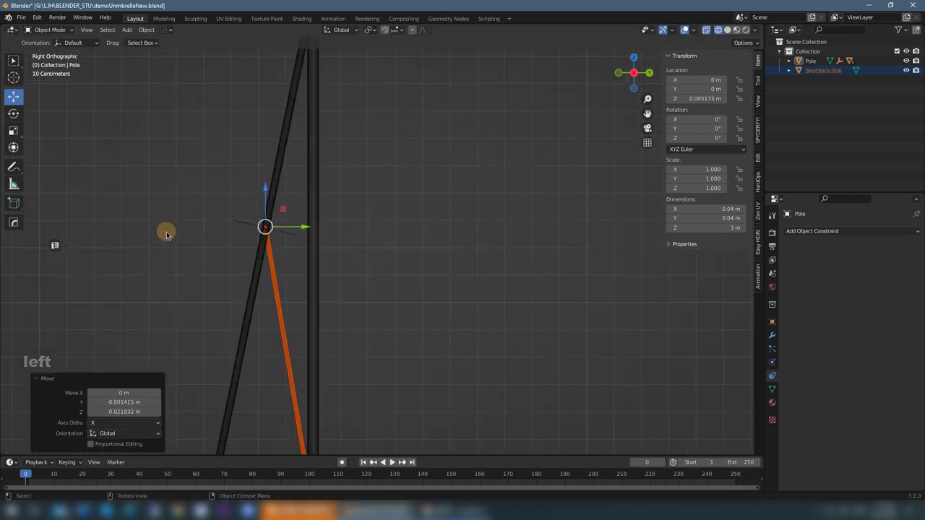
Step: Select the joint empty and the short stick together
{"action": "left_click", "coordinate": [167, 233]}
{"action": "scroll", "coordinate": [152, 223], "scroll_direction": "down", "scroll_amount": 2}
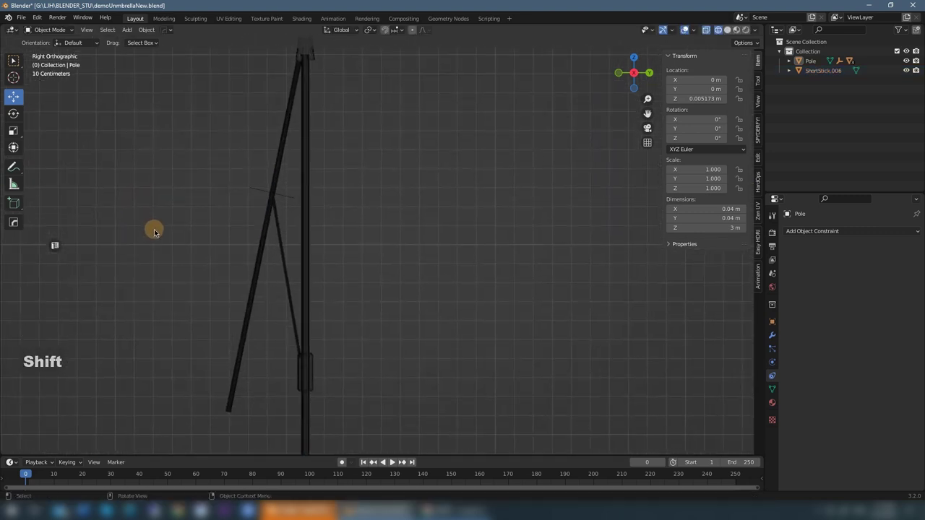
{"action": "left_click", "coordinate": [275, 221], "text": "shift"}
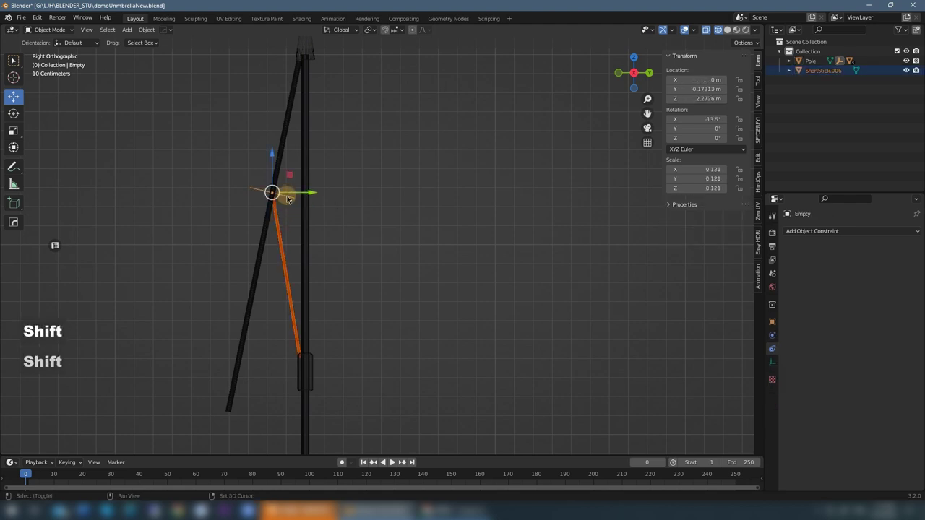
Step: Parent ShortStick.006 to the joint Empty with Ctrl+P > Object
{"action": "key", "text": "ctrl+p"}
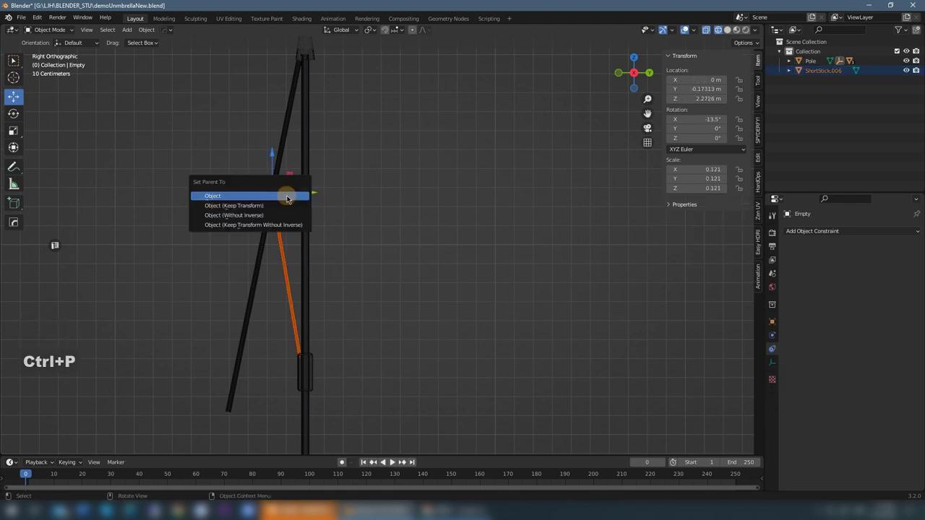
{"action": "left_click", "coordinate": [287, 199]}
{"action": "left_click", "coordinate": [403, 170]}
{"action": "scroll", "coordinate": [336, 238], "scroll_direction": "down", "scroll_amount": 2}
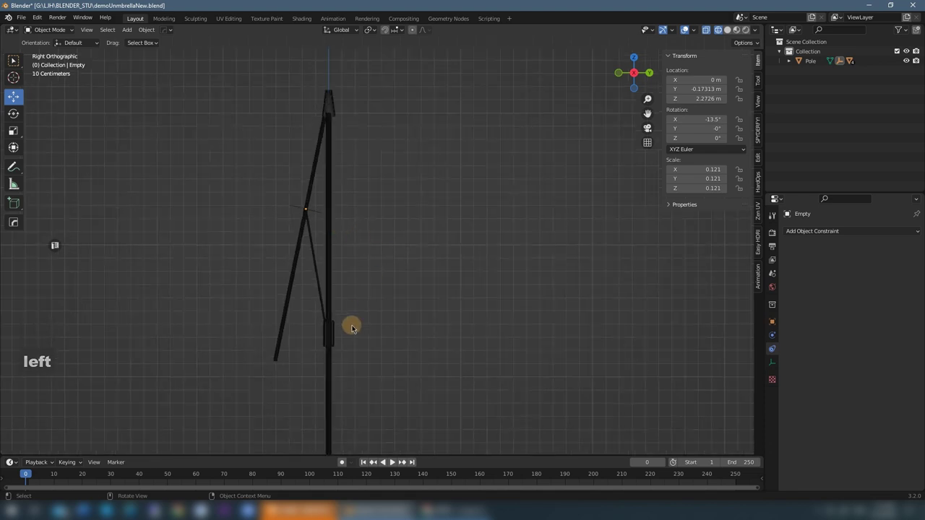
{"action": "scroll", "coordinate": [332, 367], "scroll_direction": "down", "scroll_amount": 2}
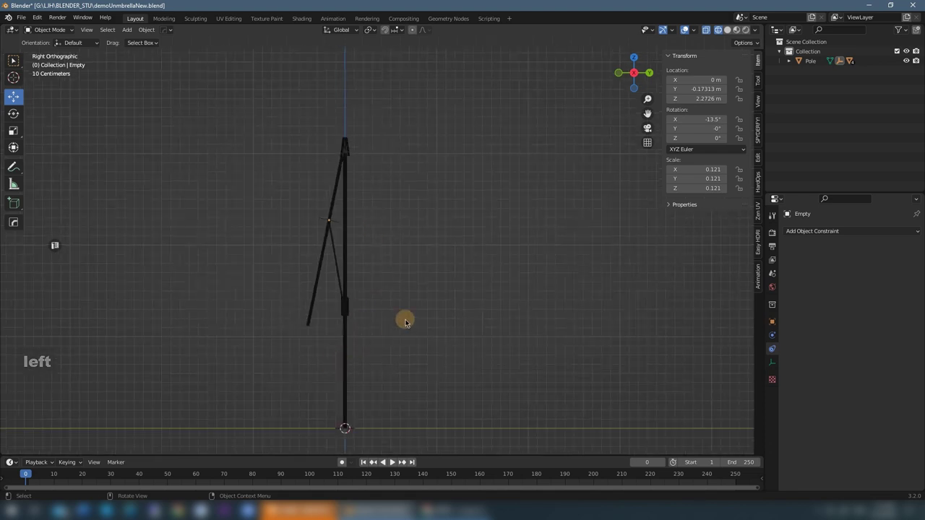
Step: Return to shaded view, frame the rig, and test-move the pole
{"action": "key", "text": "shift+z"}
{"action": "middle_click_drag", "start_coordinate": [413, 303], "coordinate": [368, 268], "text": "shift"}
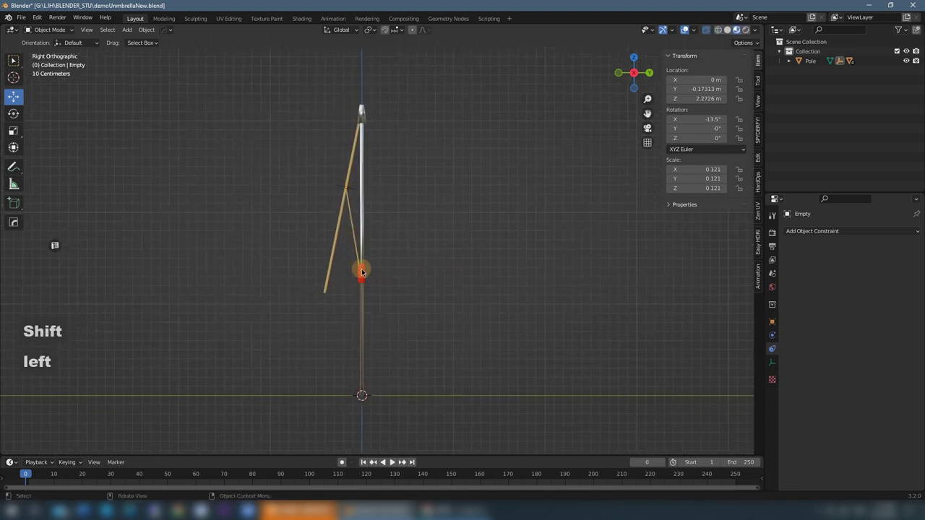
{"action": "left_click_drag", "start_coordinate": [358, 344], "coordinate": [409, 314]}
{"action": "key", "text": "g"}
{"action": "right_click", "coordinate": [419, 282]}
{"action": "left_click", "coordinate": [429, 248]}
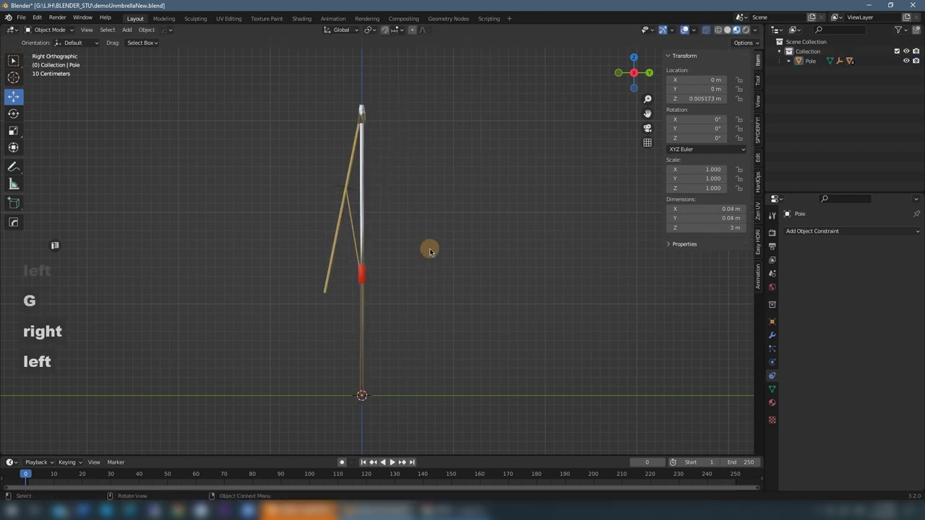
Step: Add a Transformation constraint to the LongStick
{"action": "left_click", "coordinate": [336, 251]}
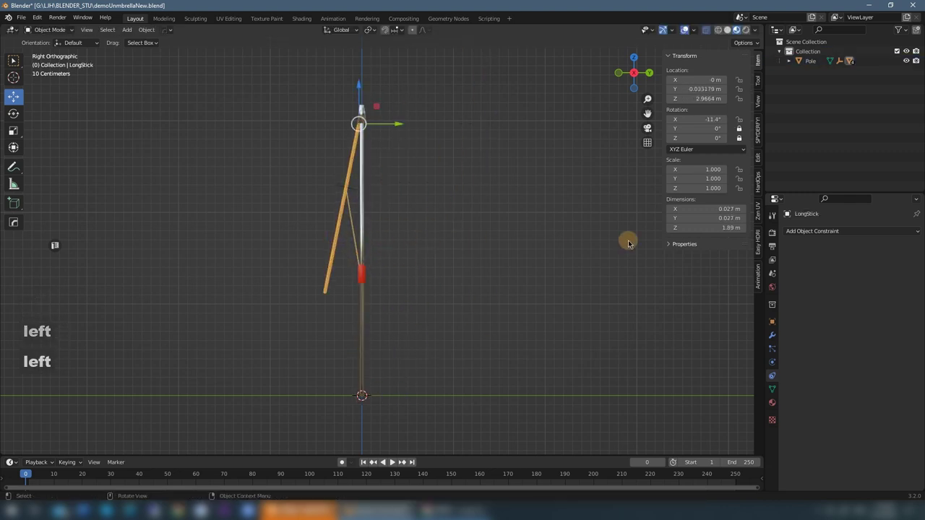
{"action": "left_click", "coordinate": [824, 231]}
{"action": "left_click", "coordinate": [762, 353]}
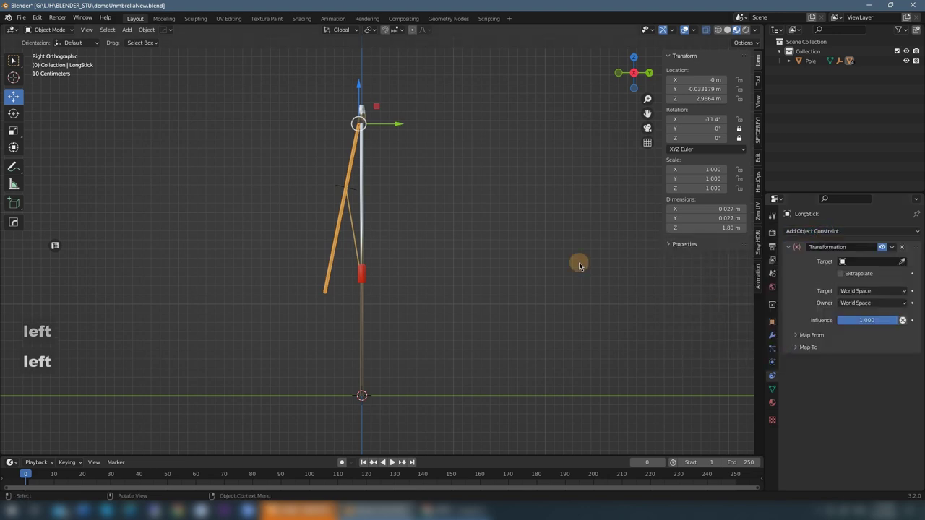
{"action": "scroll", "coordinate": [431, 198], "scroll_direction": "up", "scroll_amount": 2}
{"action": "middle_click_drag", "start_coordinate": [424, 186], "coordinate": [437, 277], "text": "shift"}
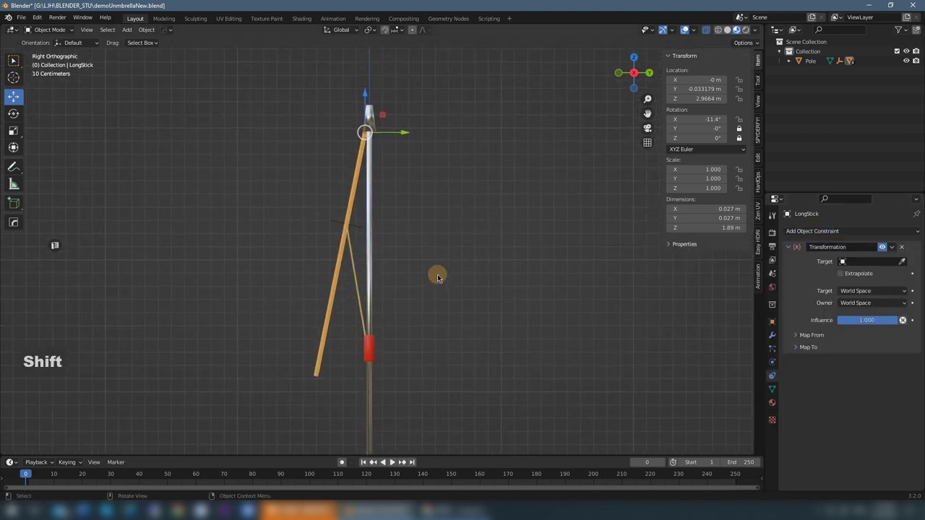
{"action": "left_click", "coordinate": [437, 277]}
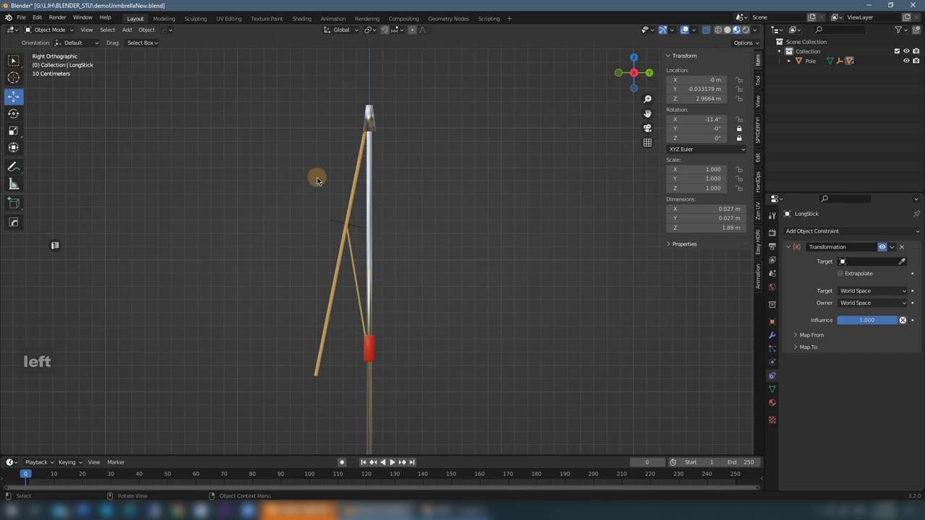
Step: Set the Pusher's Location Z to 2.1 m, then back to 1.4 m
{"action": "left_click", "coordinate": [365, 350]}
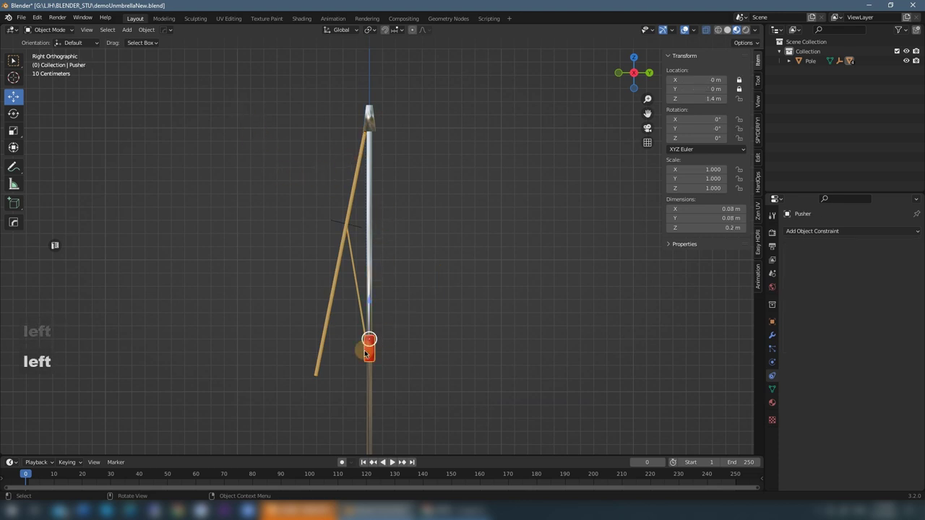
{"action": "left_click", "coordinate": [715, 100]}
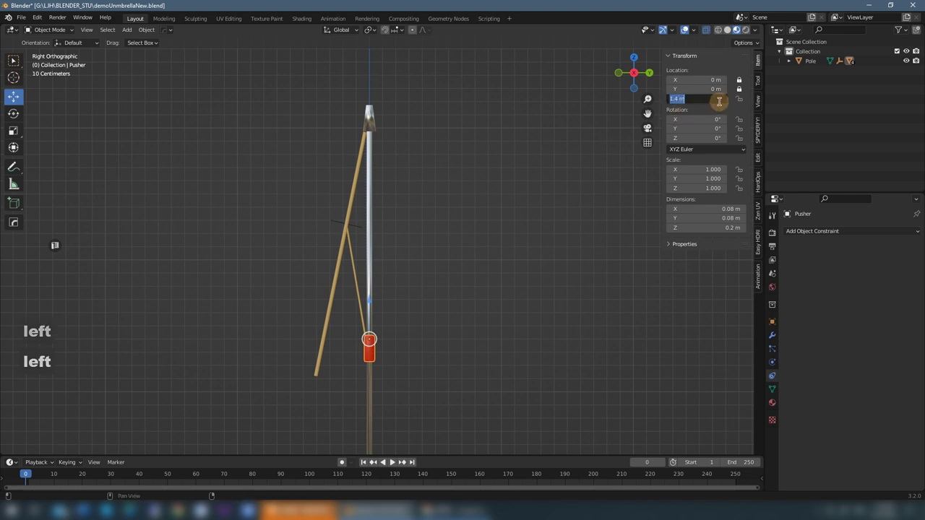
{"action": "type", "text": "2"}
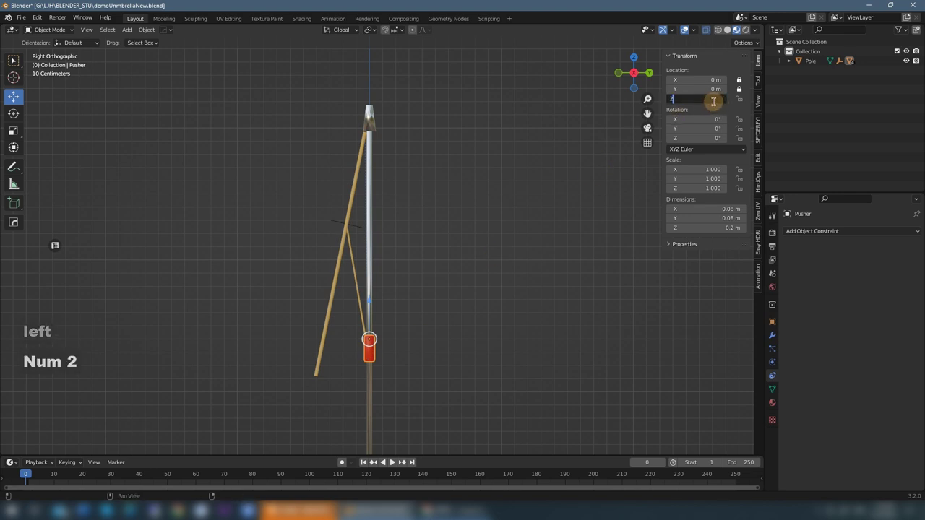
{"action": "type", "text": ".1"}
{"action": "key", "text": "Return"}
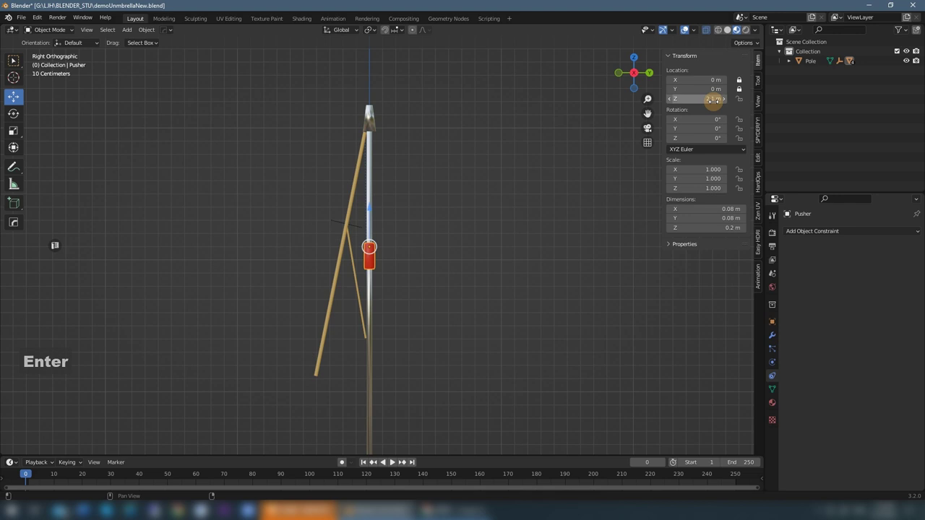
{"action": "left_click", "coordinate": [694, 100]}
{"action": "type", "text": "1.4"}
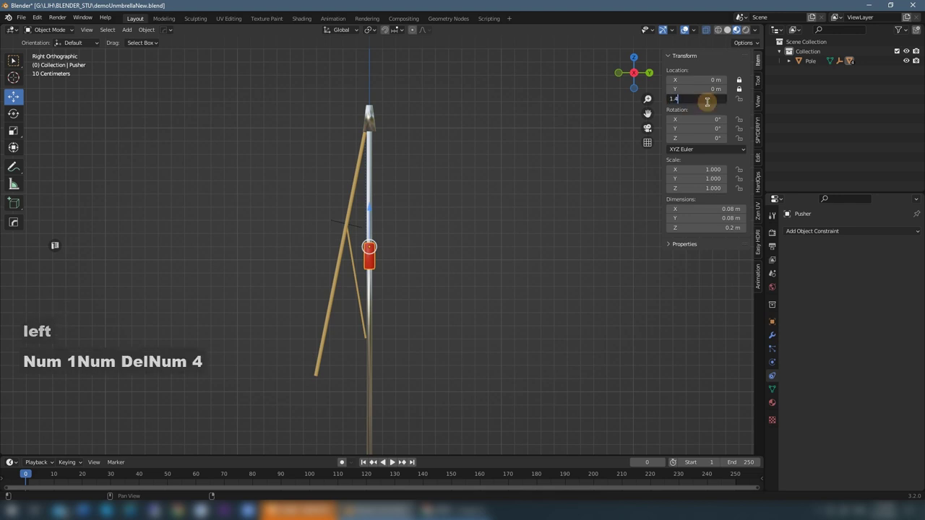
{"action": "key", "text": "Return"}
{"action": "left_click", "coordinate": [405, 162]}
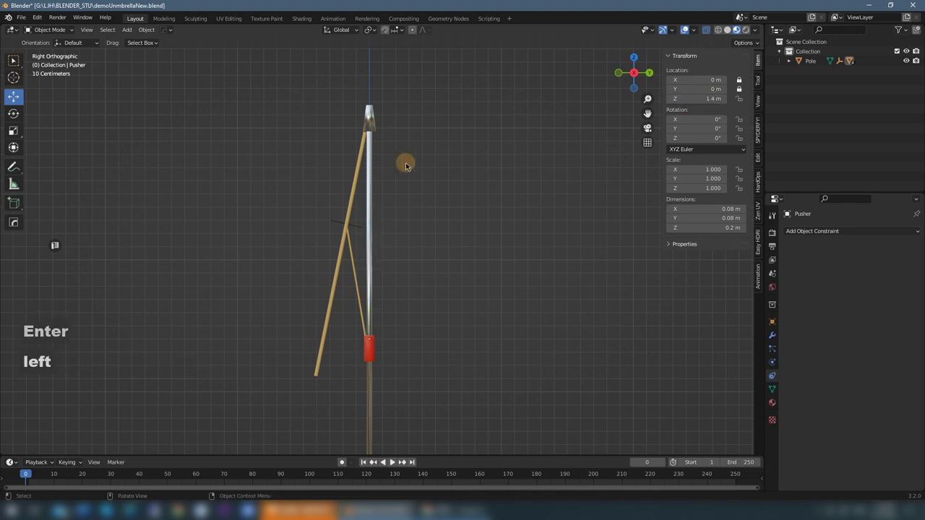
Step: Test-swing the LongStick outward around its top, then undo the rotation
{"action": "left_click", "coordinate": [353, 182]}
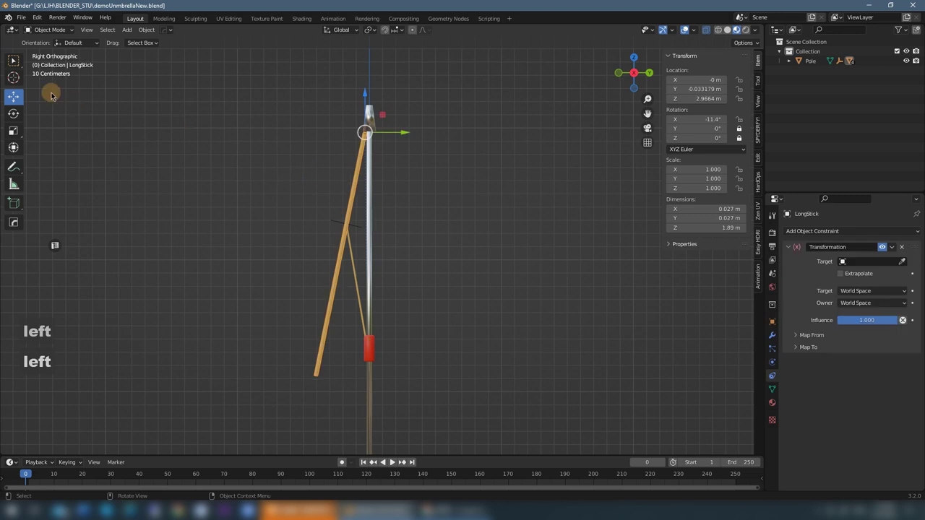
{"action": "left_click", "coordinate": [13, 113]}
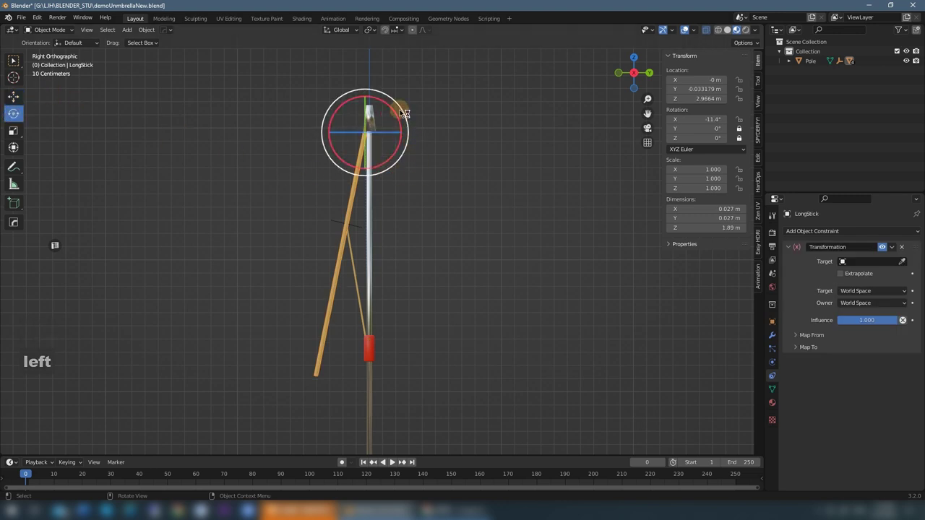
{"action": "left_click_drag", "start_coordinate": [402, 112], "coordinate": [405, 144]}
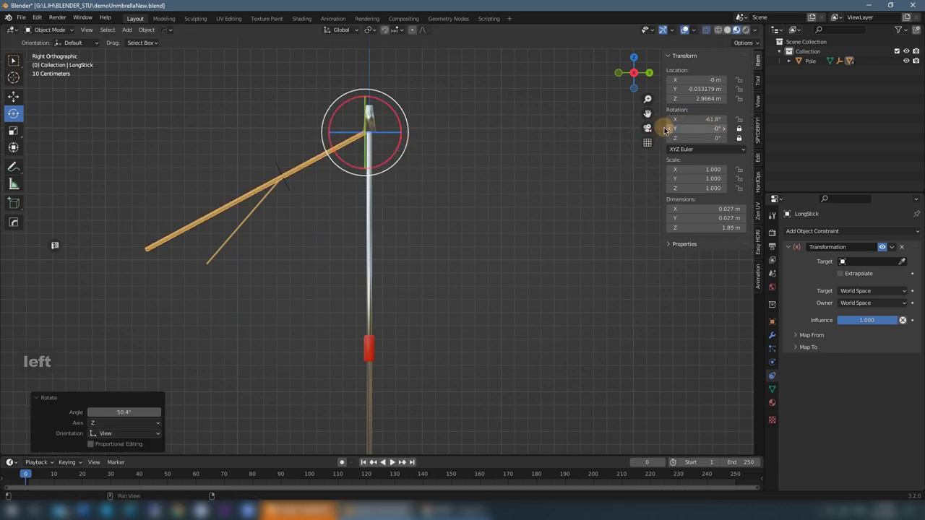
{"action": "left_click", "coordinate": [420, 190]}
{"action": "key", "text": "ctrl+z"}
{"action": "key", "text": "ctrl+z"}
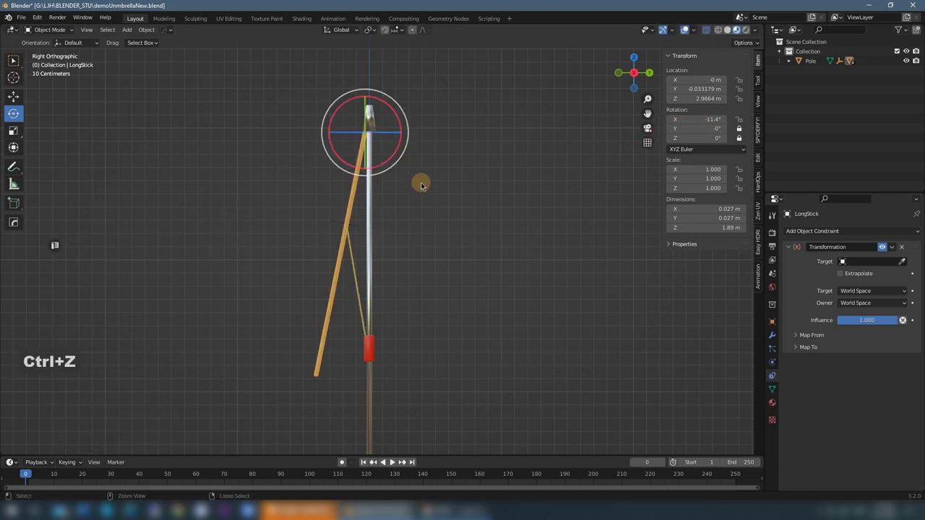
{"action": "left_click", "coordinate": [363, 243]}
{"action": "left_click", "coordinate": [341, 263]}
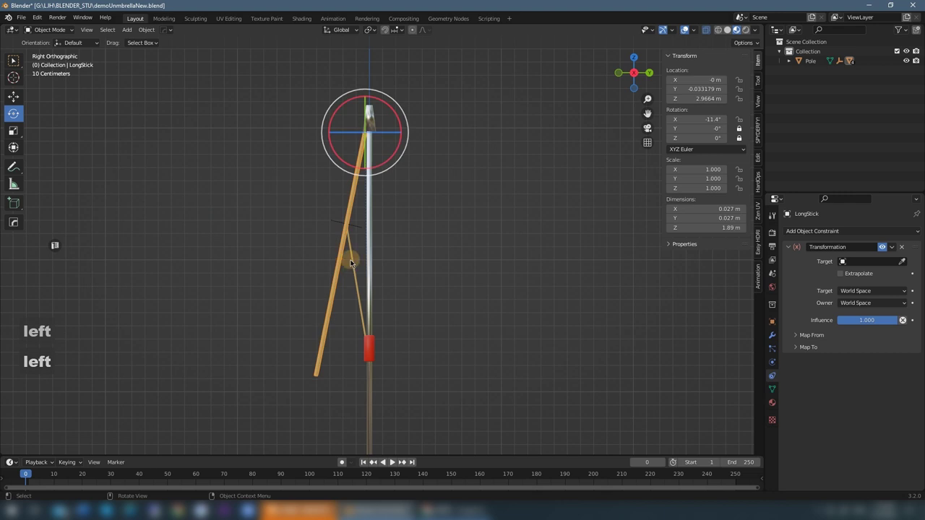
Step: Map the constraint output to rotation, with a Map From Z range of 1.4–2.1 m
{"action": "left_click", "coordinate": [798, 337]}
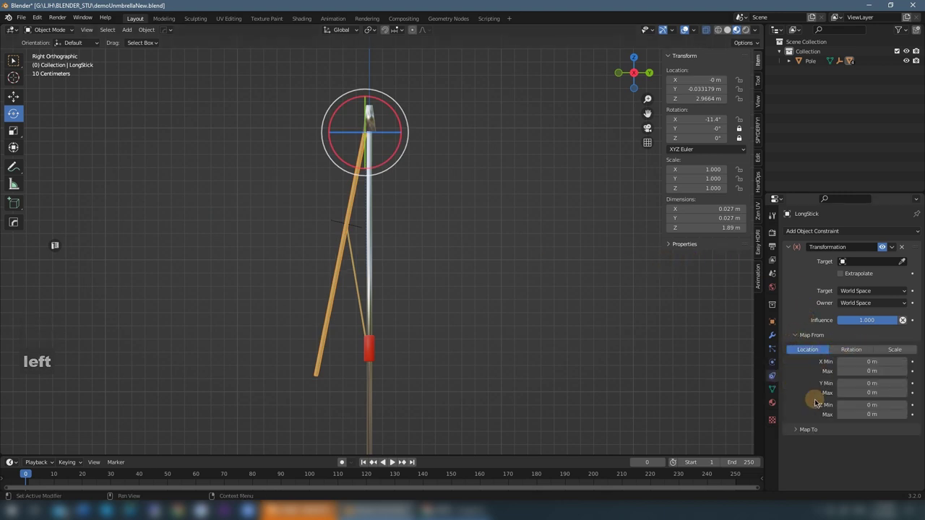
{"action": "left_click", "coordinate": [795, 431]}
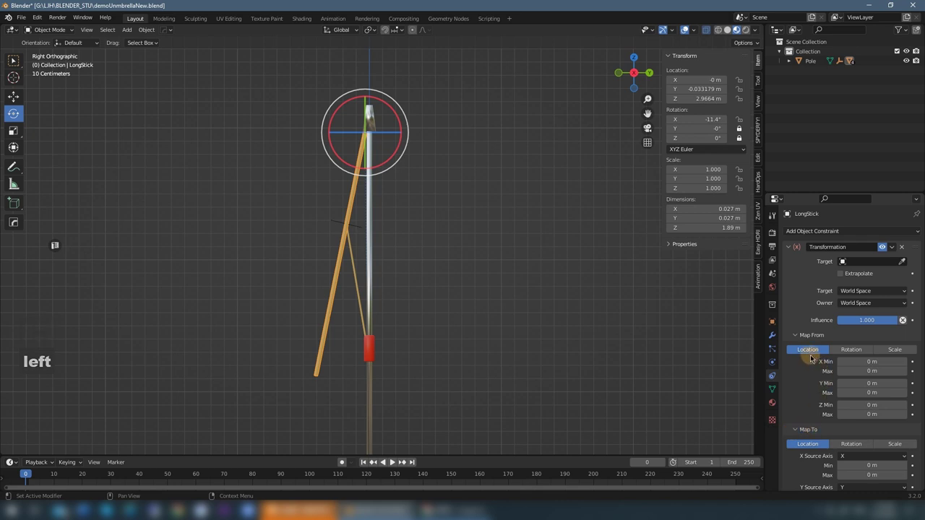
{"action": "left_click", "coordinate": [853, 444]}
{"action": "scroll", "coordinate": [856, 433], "scroll_direction": "down", "scroll_amount": 4}
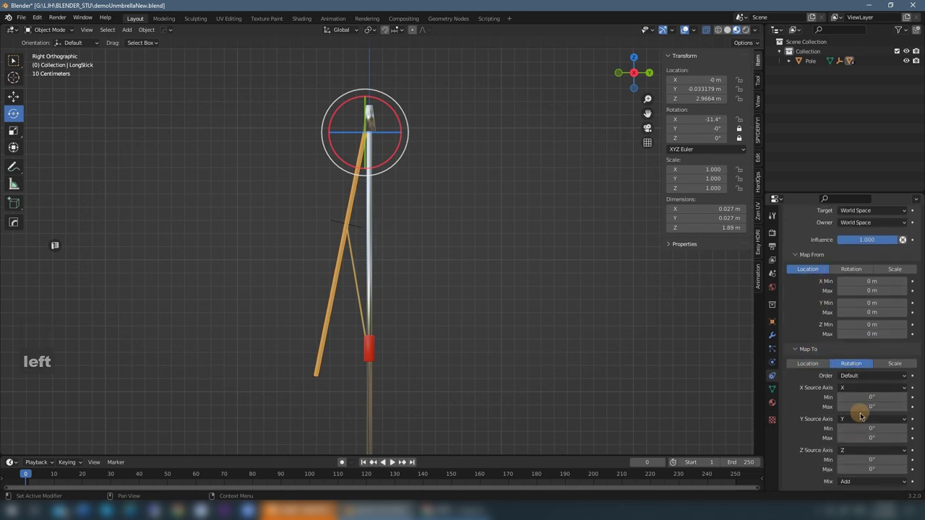
{"action": "left_click", "coordinate": [875, 324]}
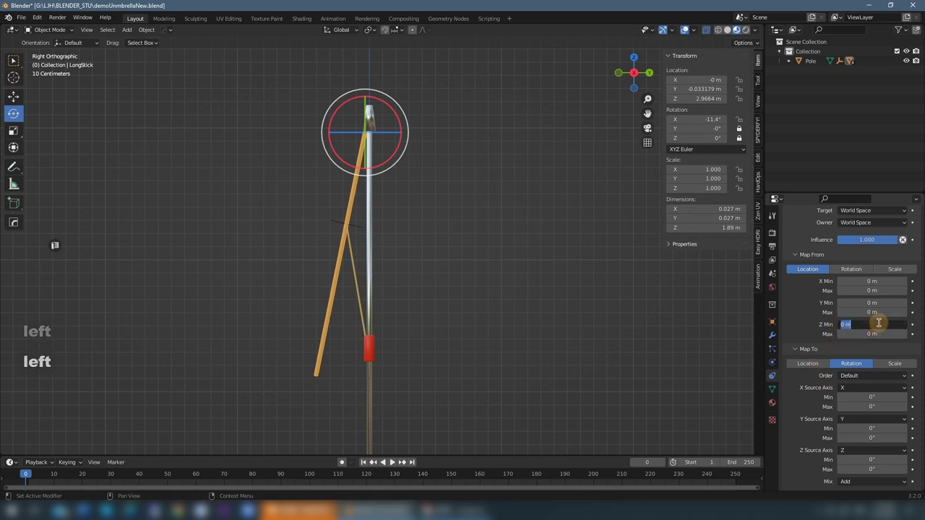
{"action": "type", "text": "1.4"}
{"action": "key", "text": "Return"}
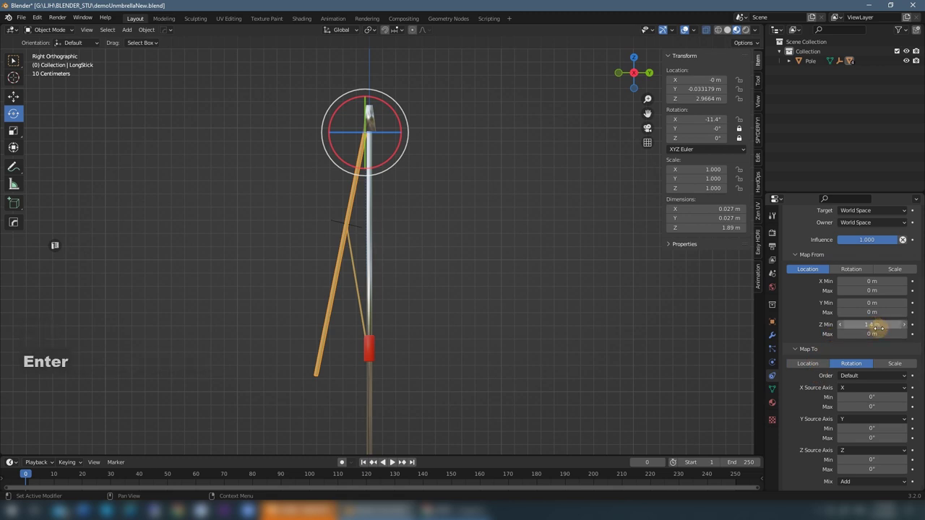
{"action": "left_click", "coordinate": [877, 333]}
{"action": "type", "text": "2.1"}
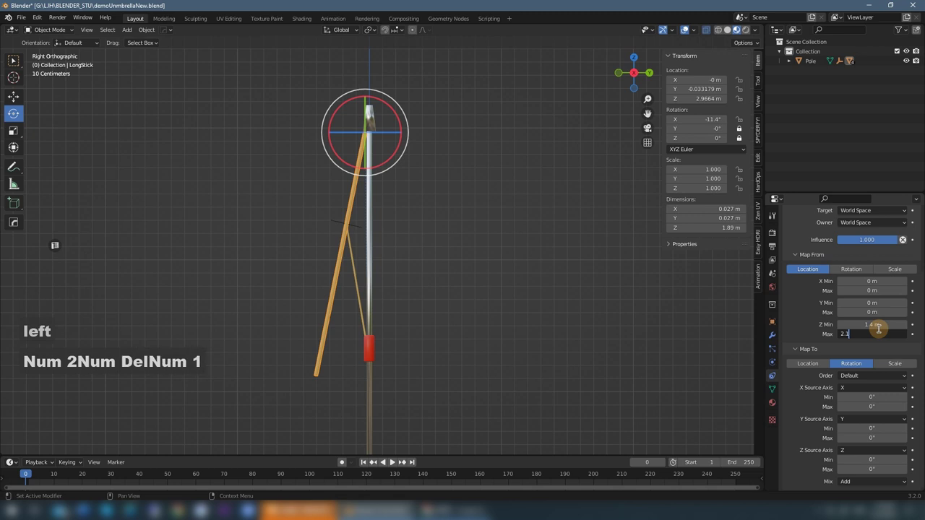
{"action": "key", "text": "Return"}
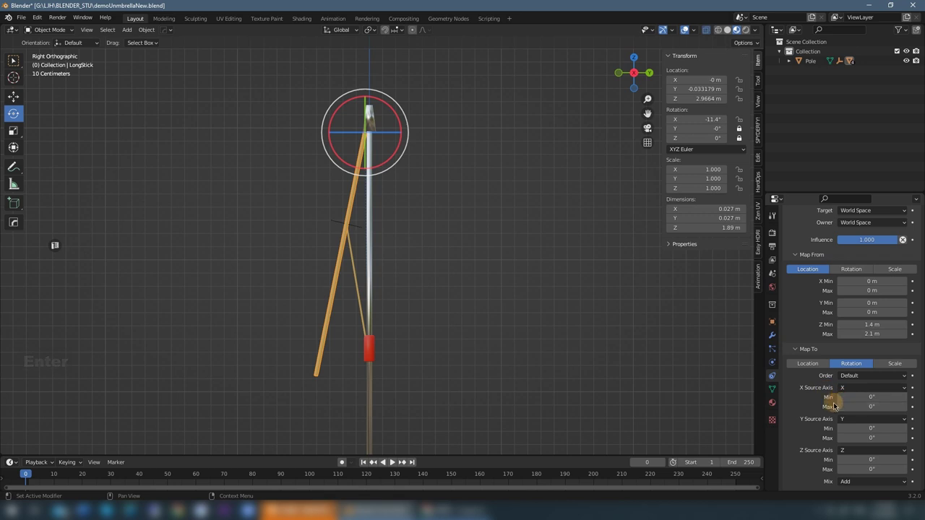
Step: Set the X rotation maximum to -60° and drive X rotation from the Z axis
{"action": "left_click", "coordinate": [875, 407]}
{"action": "left_click", "coordinate": [876, 407]}
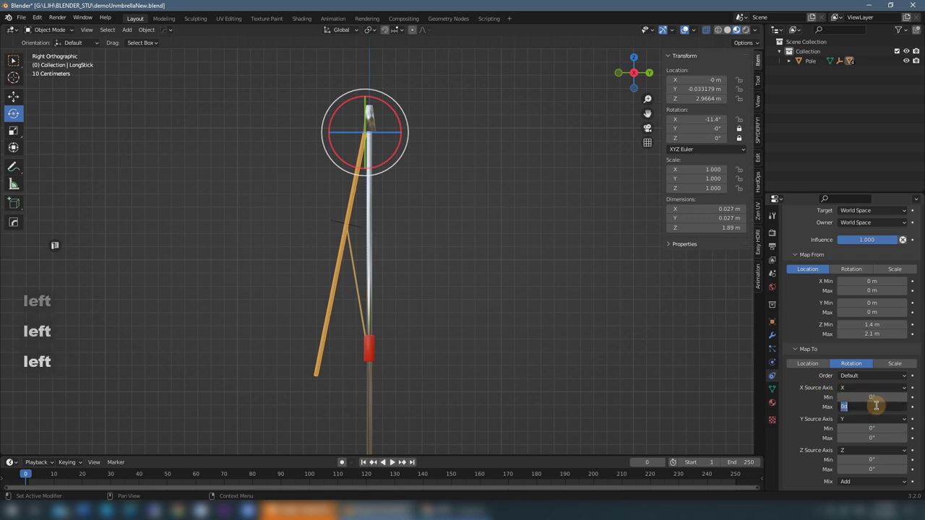
{"action": "type", "text": "-60"}
{"action": "key", "text": "Return"}
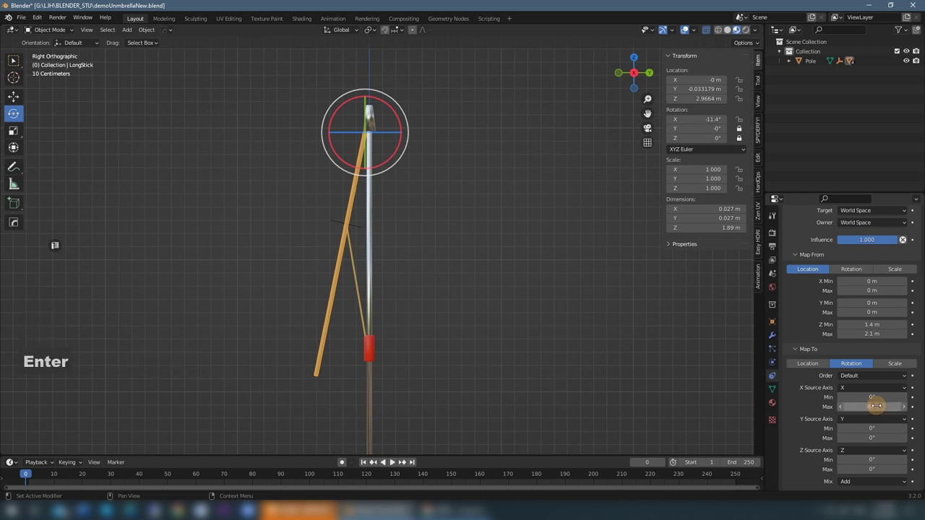
{"action": "left_click", "coordinate": [869, 388]}
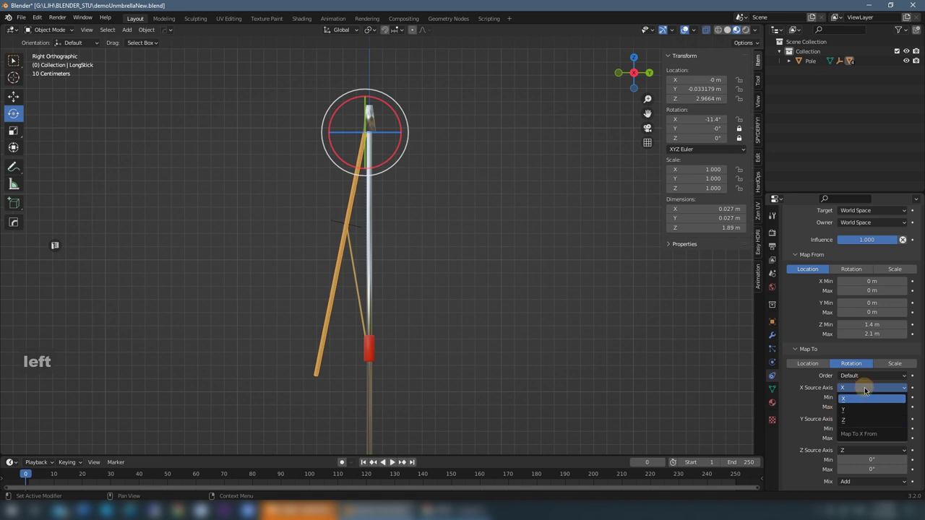
{"action": "left_click", "coordinate": [853, 419]}
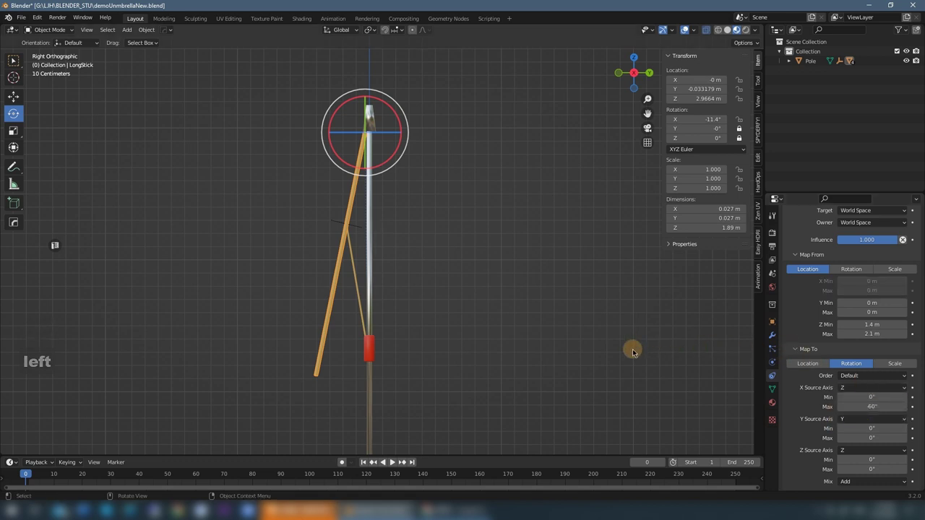
Step: Pick the Pusher as the Transformation constraint's target with the eyedropper, then deselect LongStick
{"action": "scroll", "coordinate": [849, 285], "scroll_direction": "up", "scroll_amount": 2}
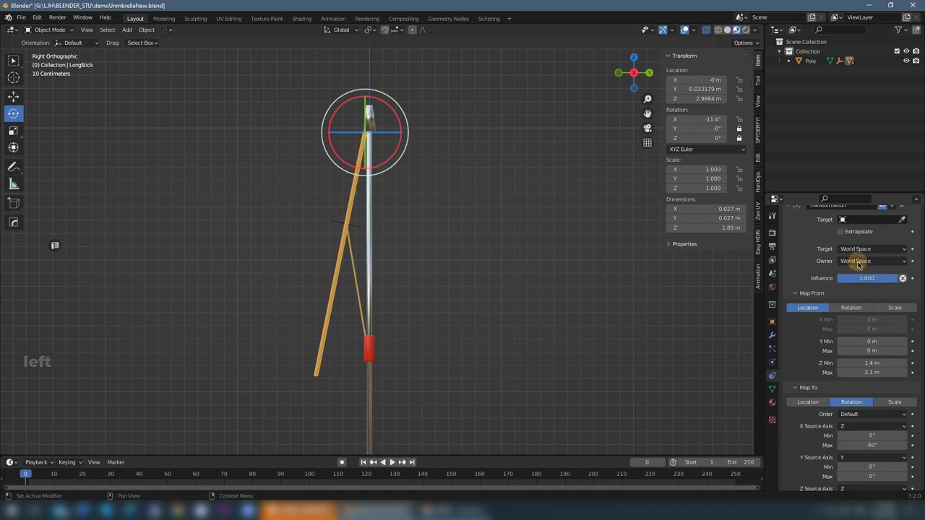
{"action": "left_click", "coordinate": [902, 219]}
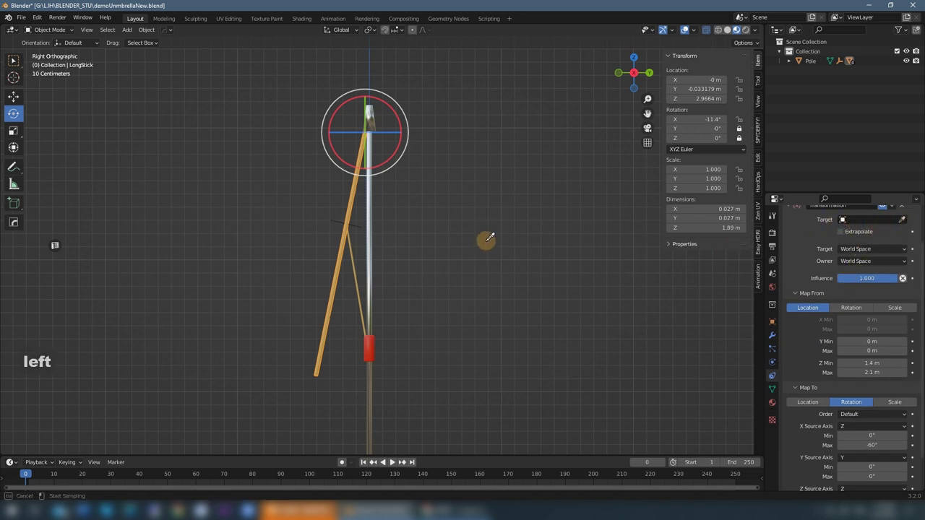
{"action": "left_click", "coordinate": [378, 339]}
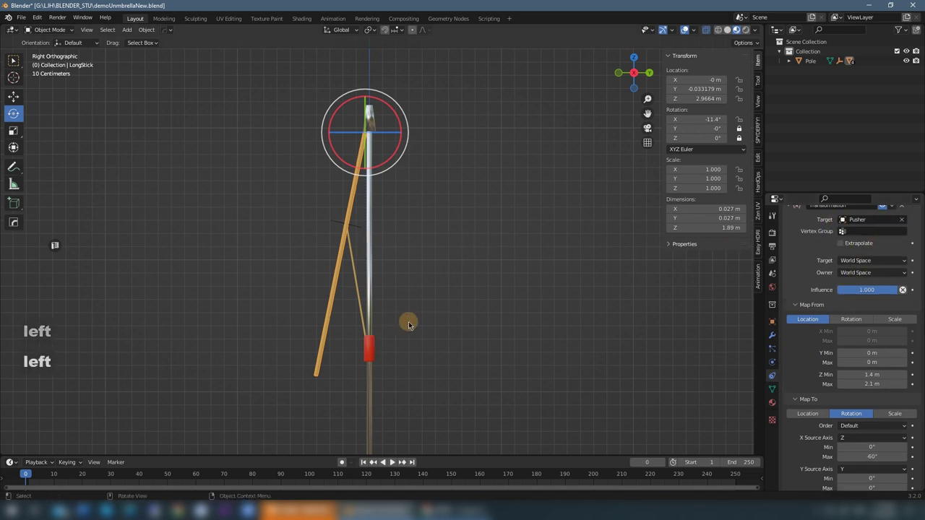
{"action": "left_click", "coordinate": [484, 300]}
Step: Test-lift the Pusher to confirm LongStick swings open, then cancel the move
{"action": "left_click", "coordinate": [367, 345]}
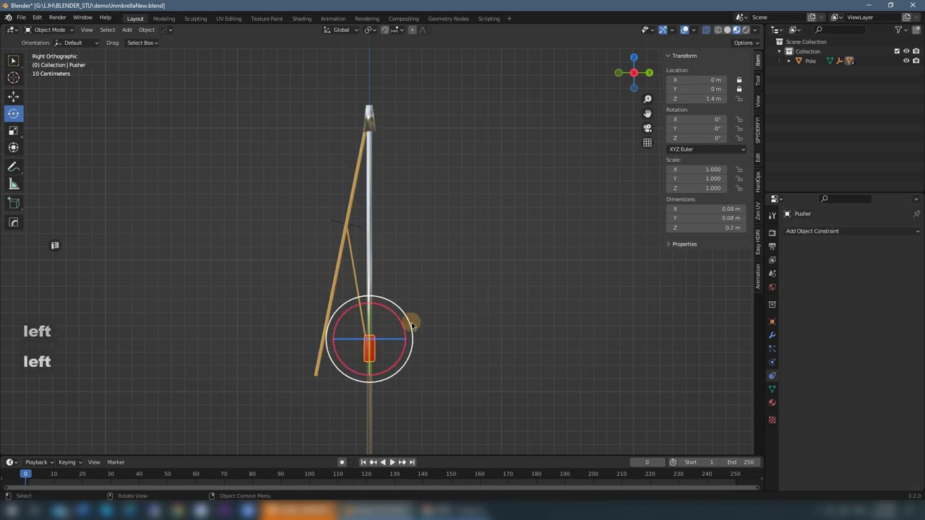
{"action": "key", "text": "g"}
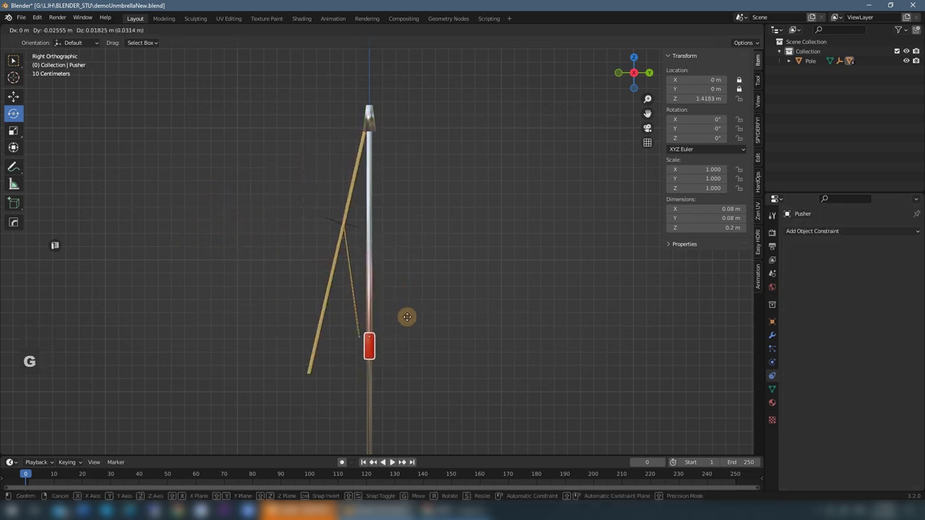
{"action": "right_click", "coordinate": [425, 312]}
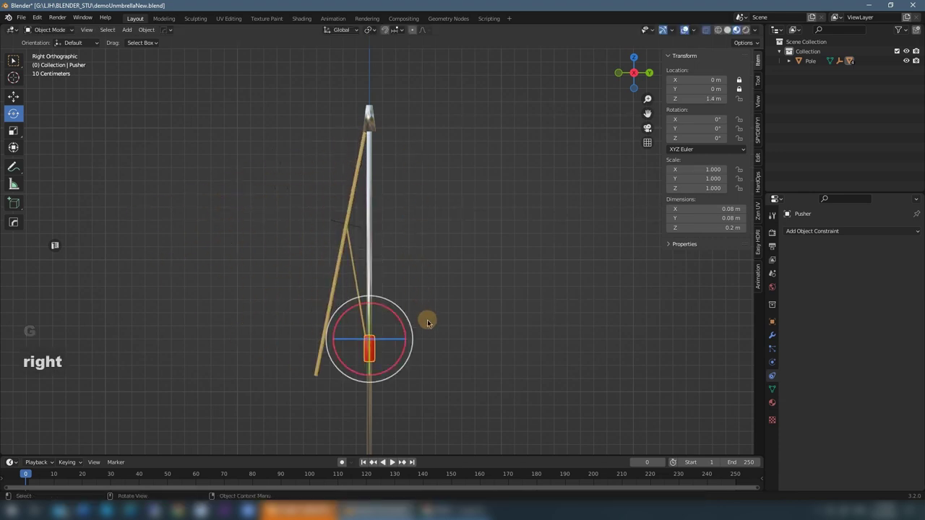
{"action": "left_click", "coordinate": [433, 305]}
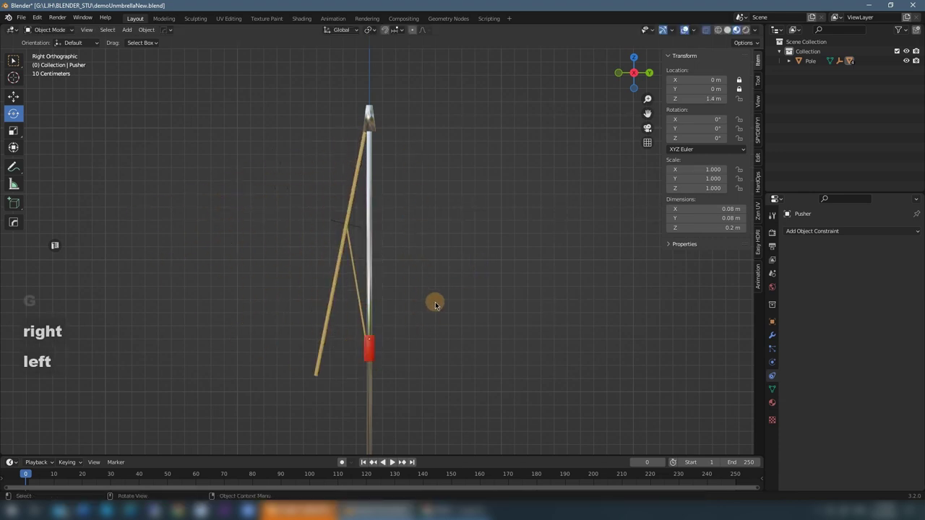
Step: Save demoUmbrellaNew.blend and bring up the Pusher's list of object constraints
{"action": "key", "text": "ctrl+s"}
{"action": "left_click", "coordinate": [236, 283]}
{"action": "left_click", "coordinate": [368, 345]}
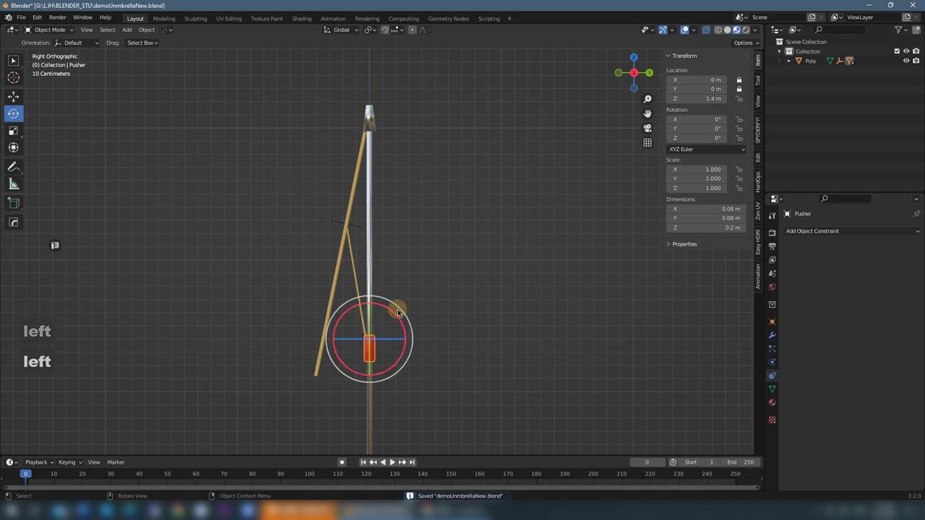
{"action": "left_click", "coordinate": [836, 233]}
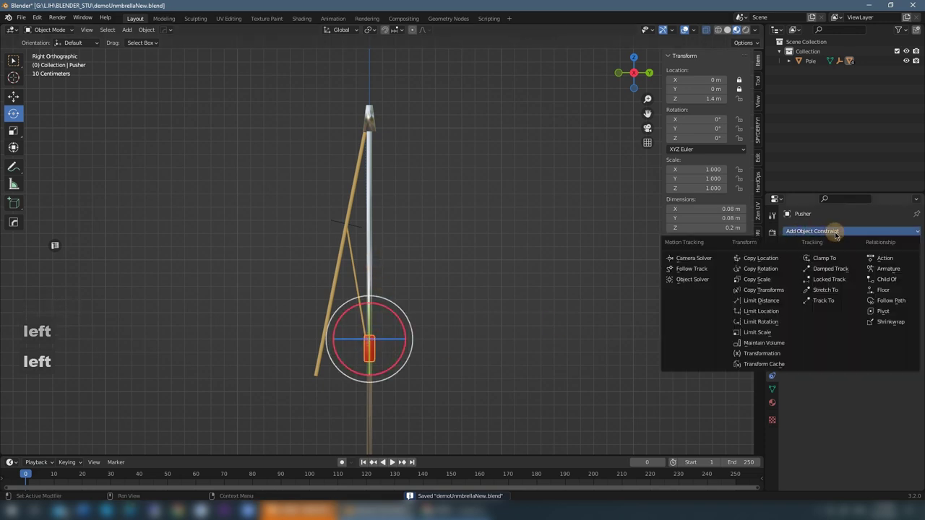
Step: Add a Limit Location constraint with Minimum Z 1.4 m and Maximum Z 2.1 m
{"action": "left_click", "coordinate": [775, 313]}
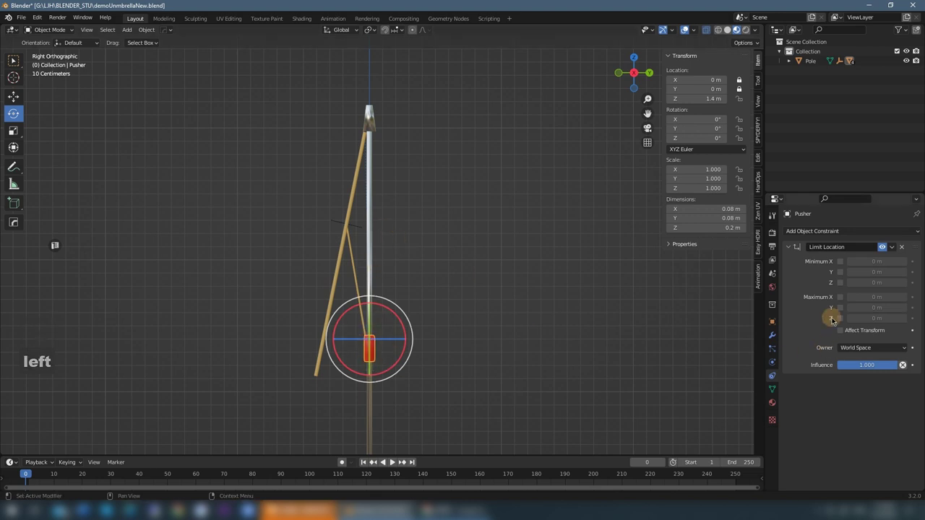
{"action": "left_click", "coordinate": [840, 283]}
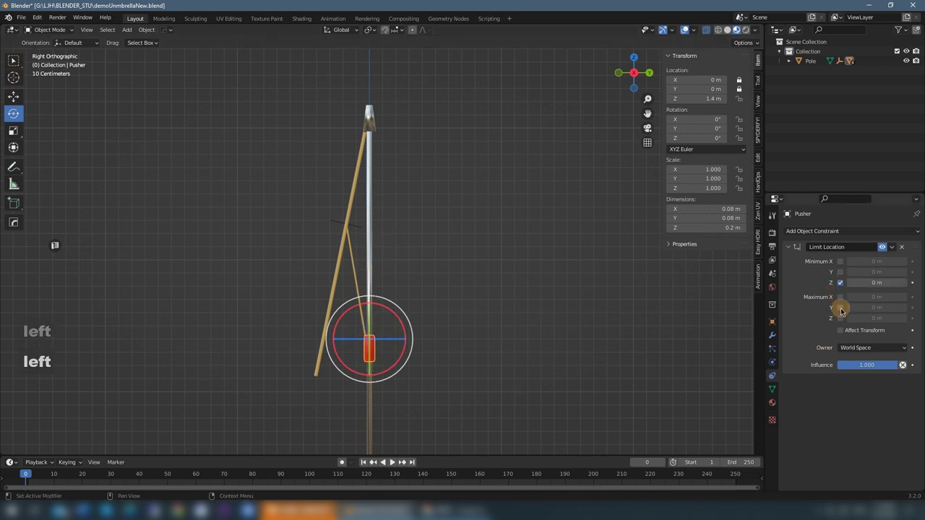
{"action": "left_click", "coordinate": [841, 322]}
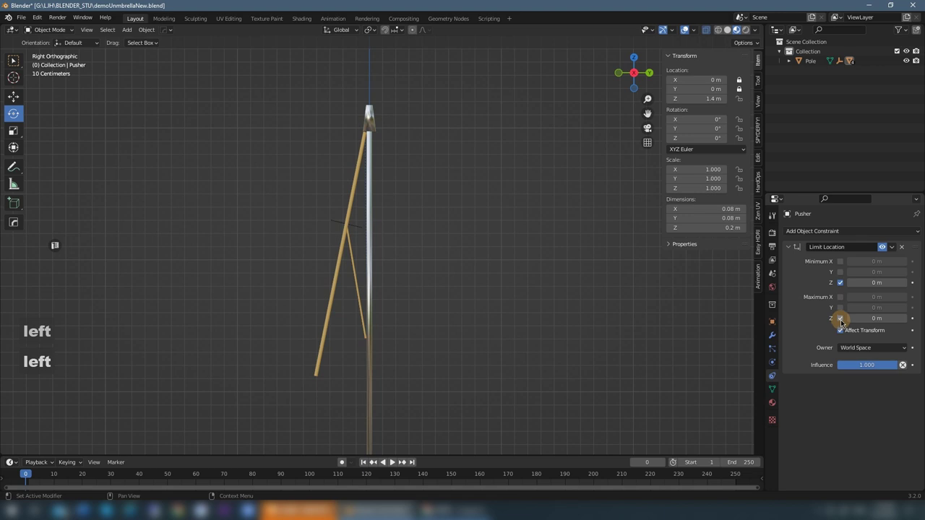
{"action": "left_click", "coordinate": [877, 283]}
{"action": "type", "text": "1.4"}
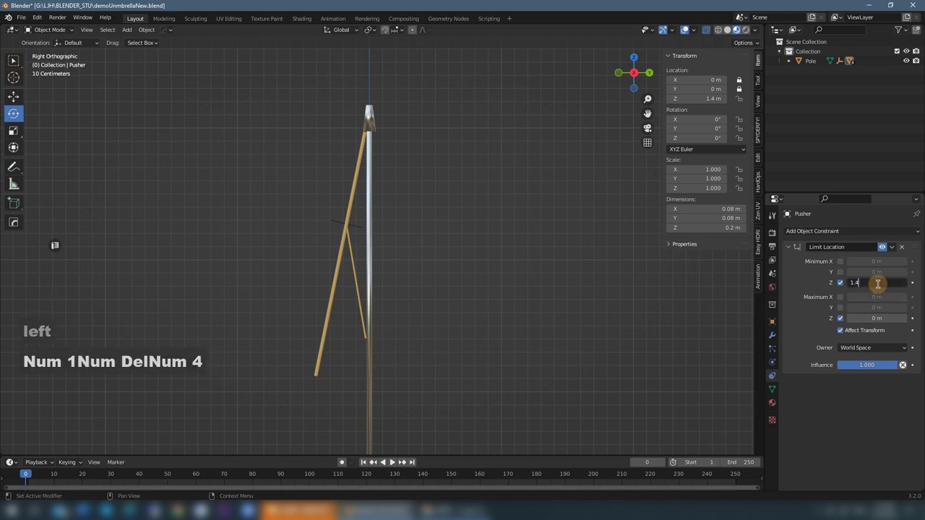
{"action": "key", "text": "Return"}
{"action": "left_click", "coordinate": [884, 319]}
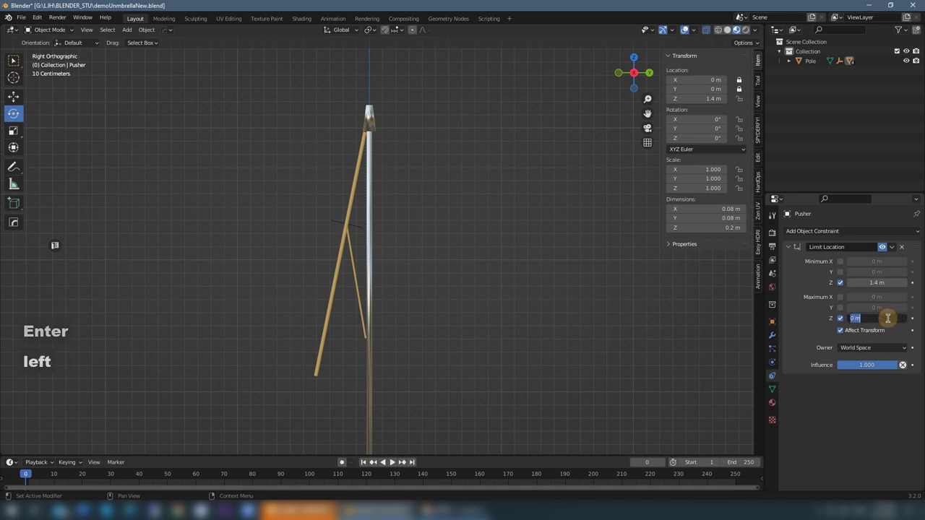
{"action": "type", "text": "2.1"}
{"action": "key", "text": "Return"}
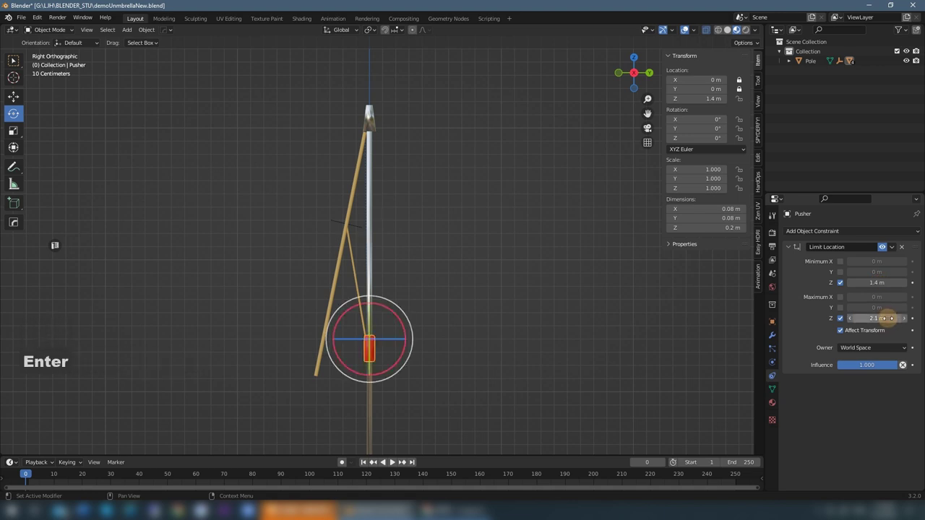
Step: Reselect the Pusher and start moving it to test its Z limits
{"action": "left_click", "coordinate": [429, 337]}
{"action": "left_click", "coordinate": [373, 341]}
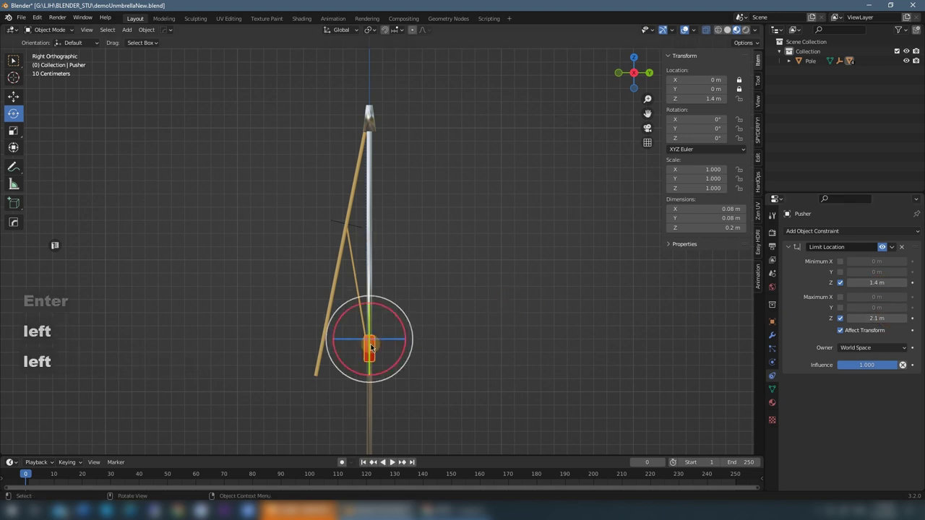
{"action": "key", "text": "g"}
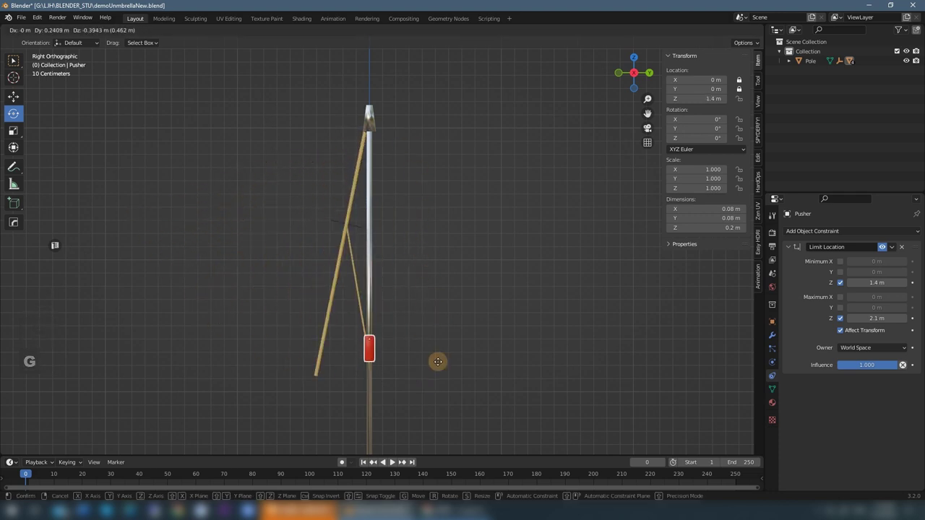
{"action": "left_click", "coordinate": [438, 361]}
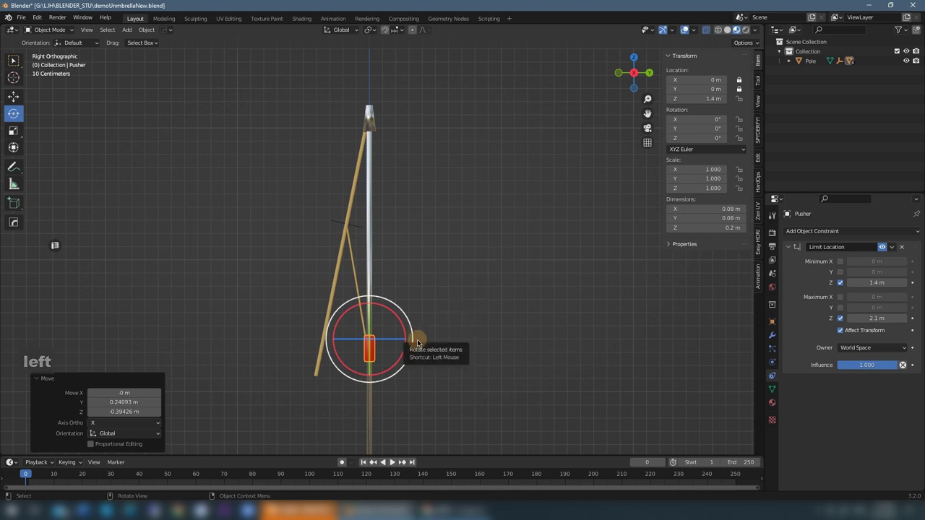
{"action": "key", "text": "w"}
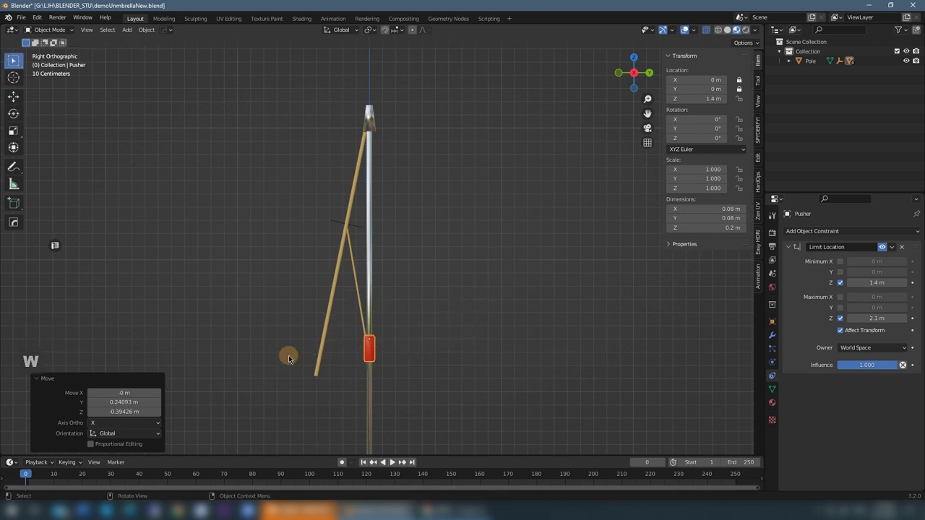
{"action": "middle_click_drag", "start_coordinate": [405, 315], "coordinate": [447, 344]}
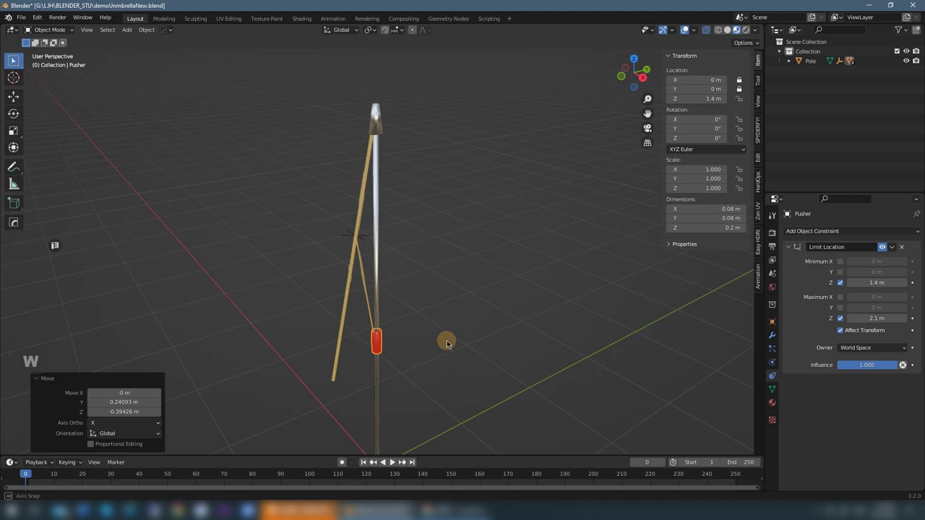
{"action": "left_click", "coordinate": [14, 96]}
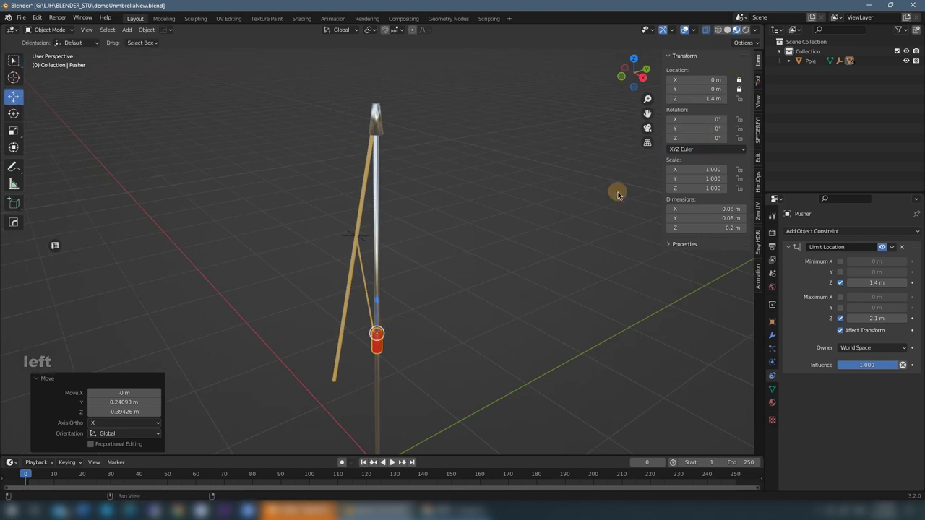
{"action": "left_click", "coordinate": [515, 279]}
{"action": "middle_click_drag", "start_coordinate": [419, 325], "coordinate": [388, 334]}
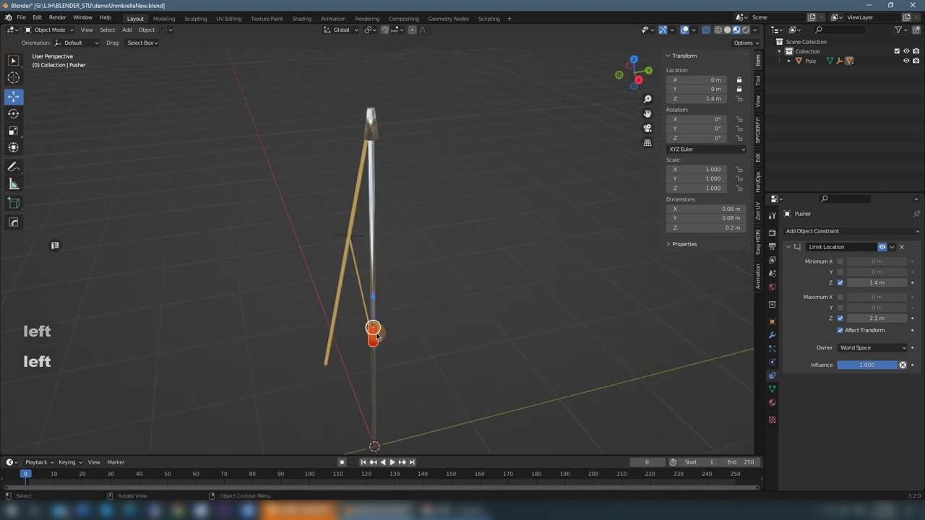
{"action": "key", "text": "g"}
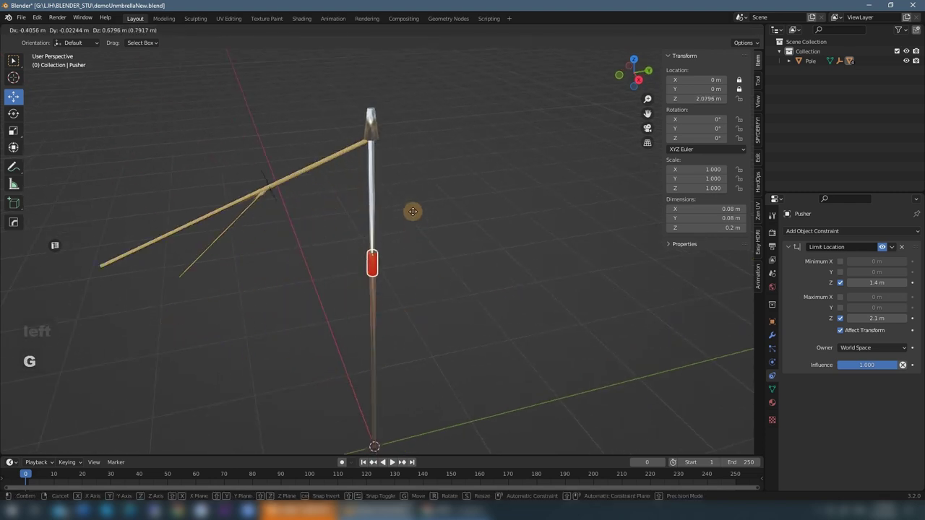
{"action": "right_click", "coordinate": [452, 328]}
{"action": "left_click", "coordinate": [483, 260]}
{"action": "key", "text": "KP_3"}
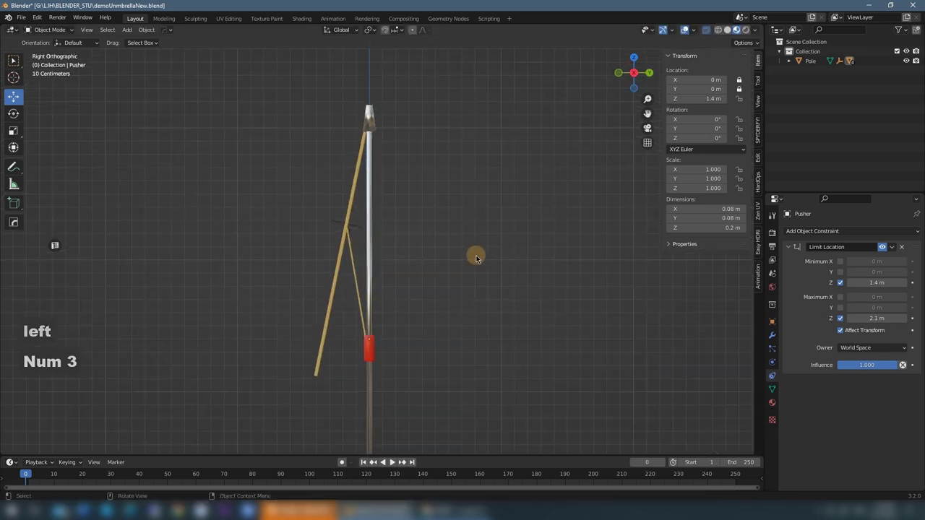
{"action": "left_click", "coordinate": [462, 251]}
{"action": "scroll", "coordinate": [424, 297], "scroll_direction": "up", "scroll_amount": 1}
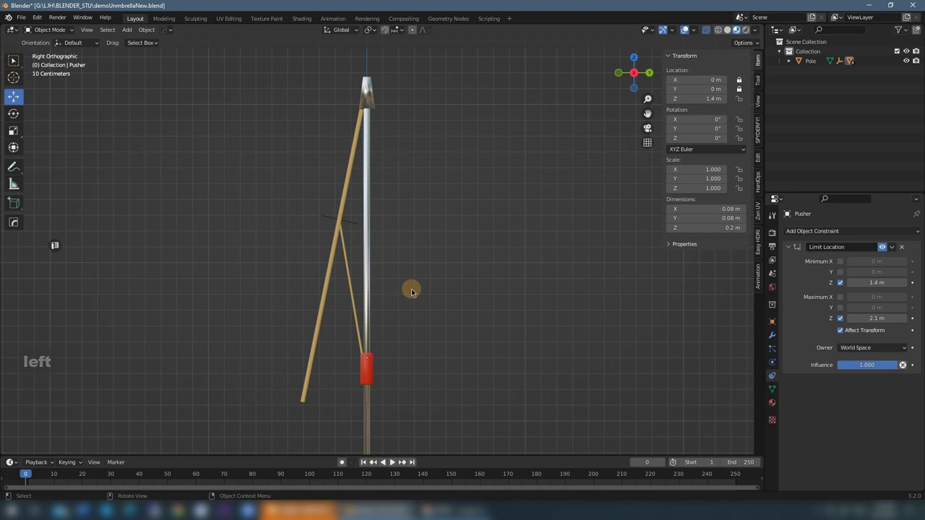
{"action": "left_click", "coordinate": [351, 285]}
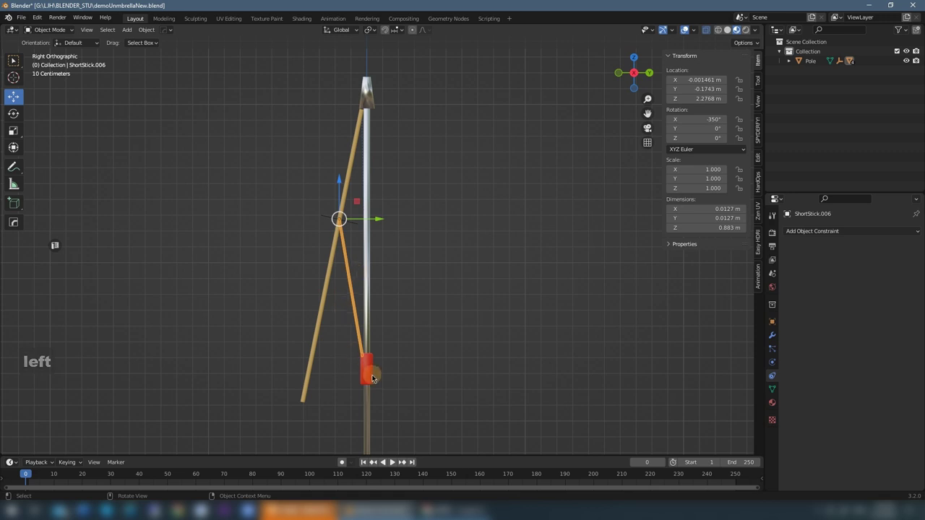
Step: Add a Track To constraint on ShortStick.006 targeting the Pusher, then reselect the Pusher
{"action": "left_click", "coordinate": [845, 232]}
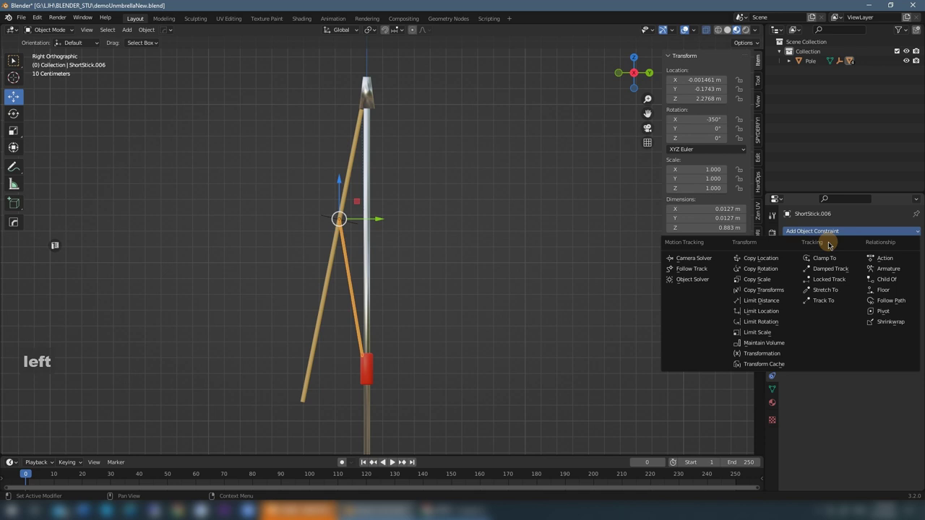
{"action": "left_click", "coordinate": [830, 302]}
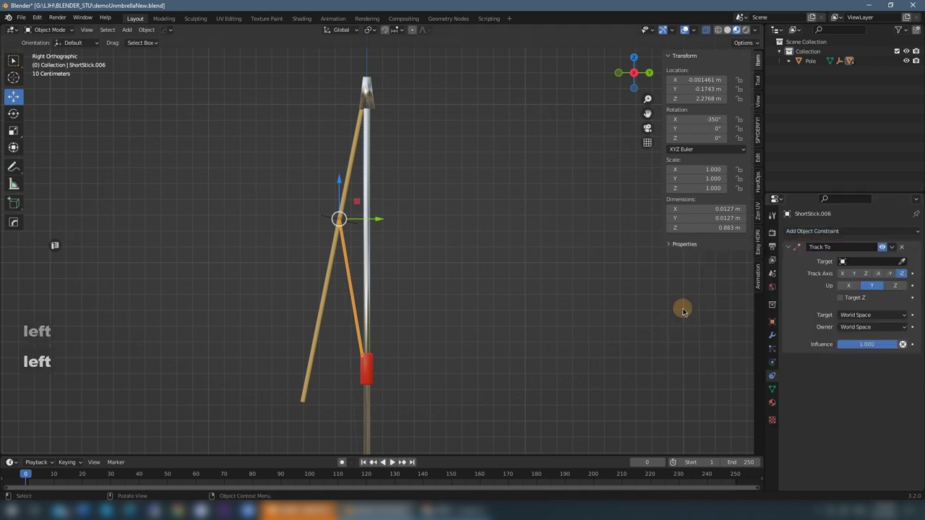
{"action": "left_click", "coordinate": [902, 261]}
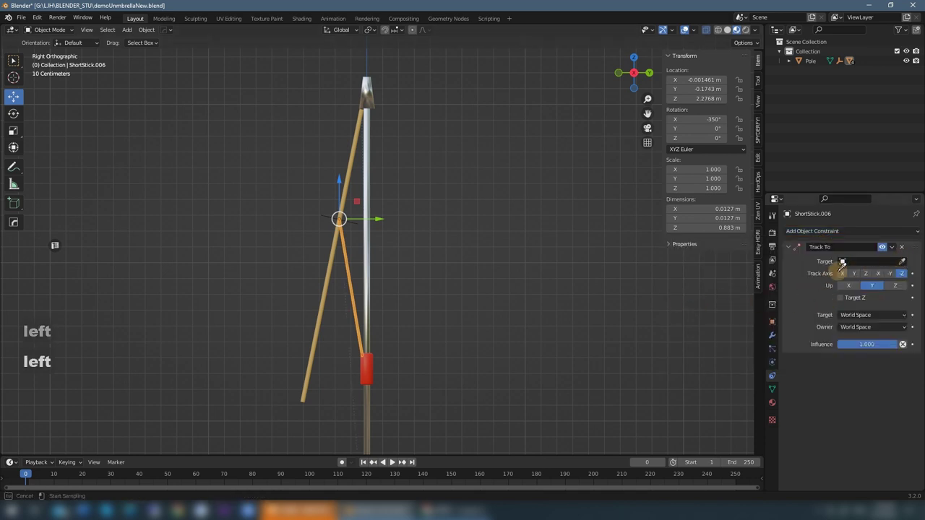
{"action": "left_click", "coordinate": [375, 363]}
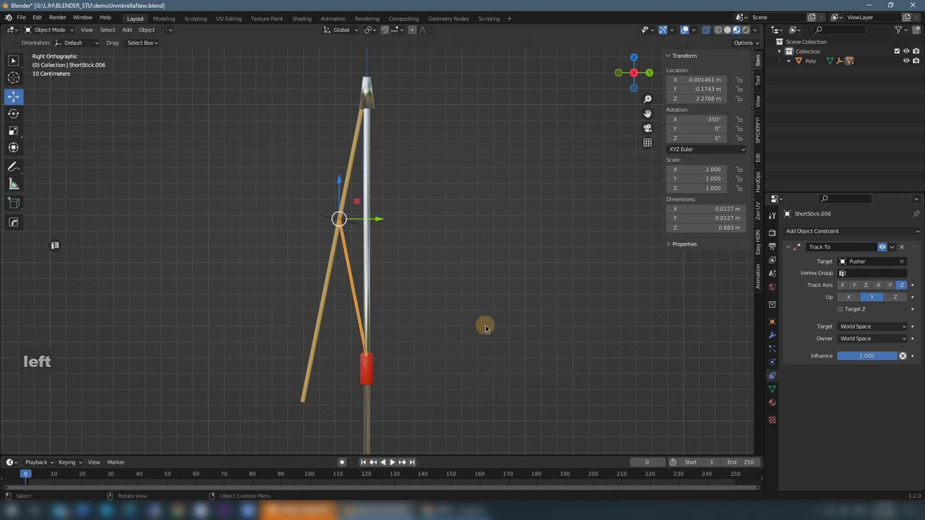
{"action": "left_click", "coordinate": [485, 329]}
{"action": "left_click", "coordinate": [378, 373]}
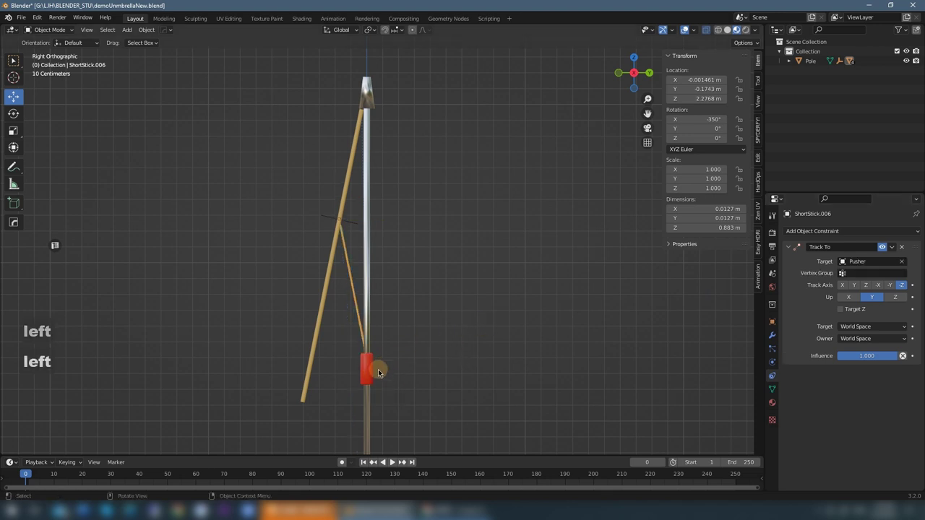
{"action": "left_click", "coordinate": [366, 377]}
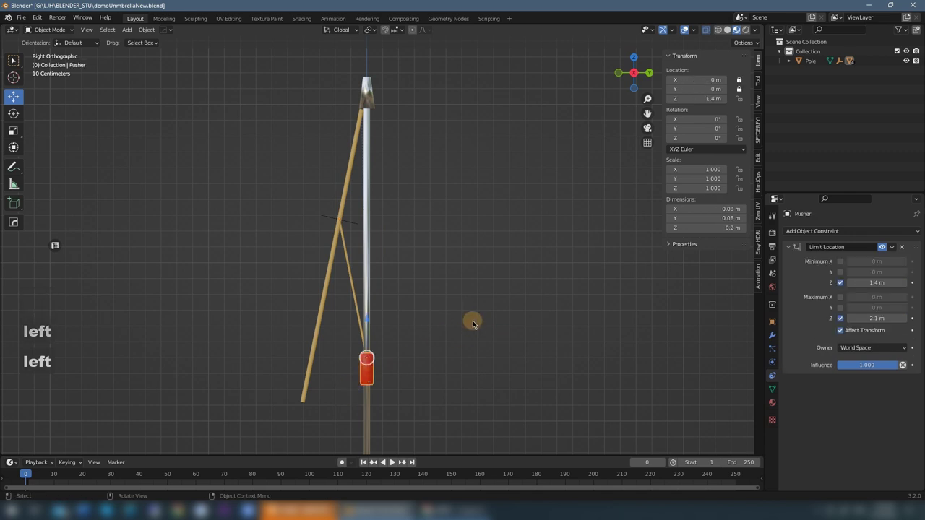
Step: Raise the Pusher to Z 2.1 m so the rib swings open, and inspect it
{"action": "key", "text": "g"}
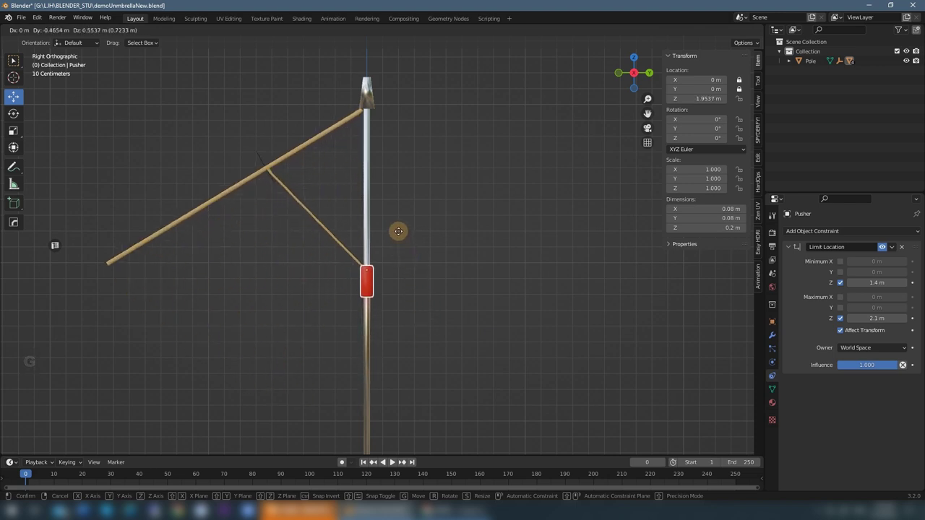
{"action": "left_click", "coordinate": [384, 198]}
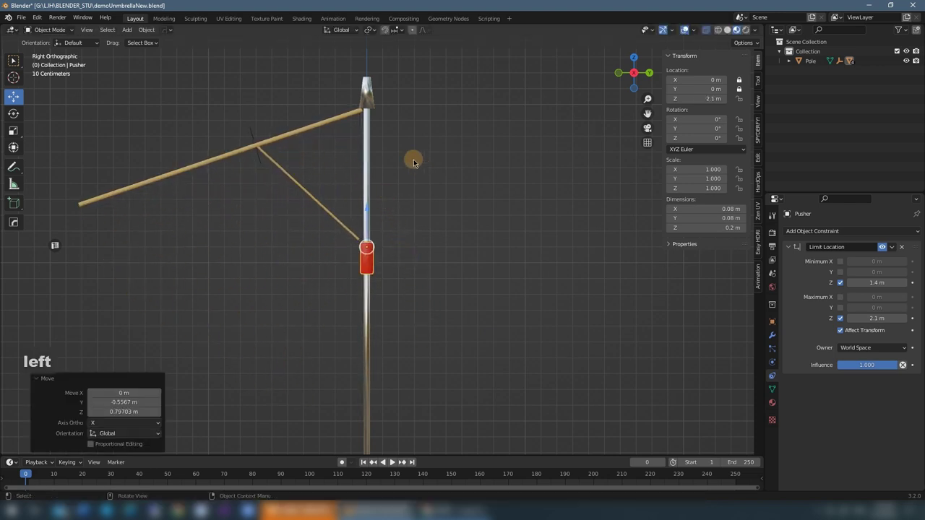
{"action": "scroll", "coordinate": [413, 157], "scroll_direction": "up", "scroll_amount": 1}
{"action": "scroll", "coordinate": [328, 236], "scroll_direction": "up", "scroll_amount": 3}
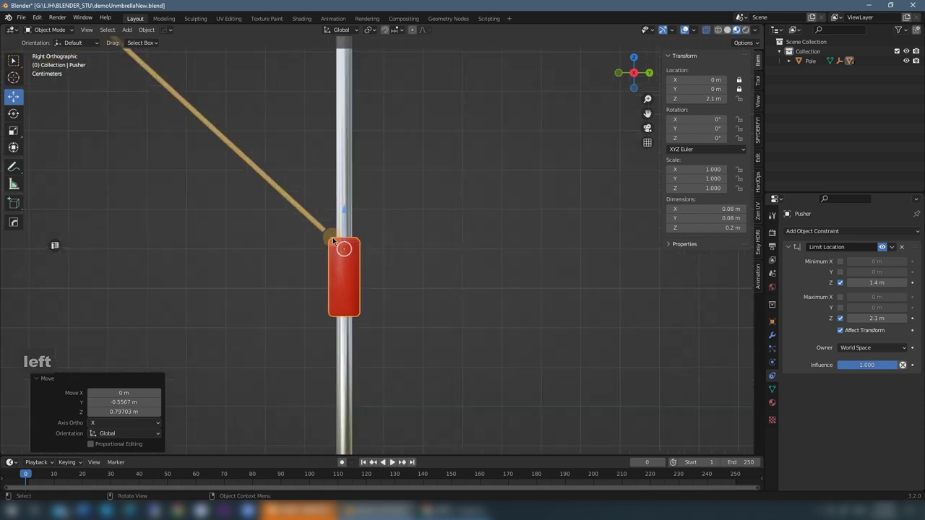
{"action": "scroll", "coordinate": [377, 212], "scroll_direction": "down", "scroll_amount": 5}
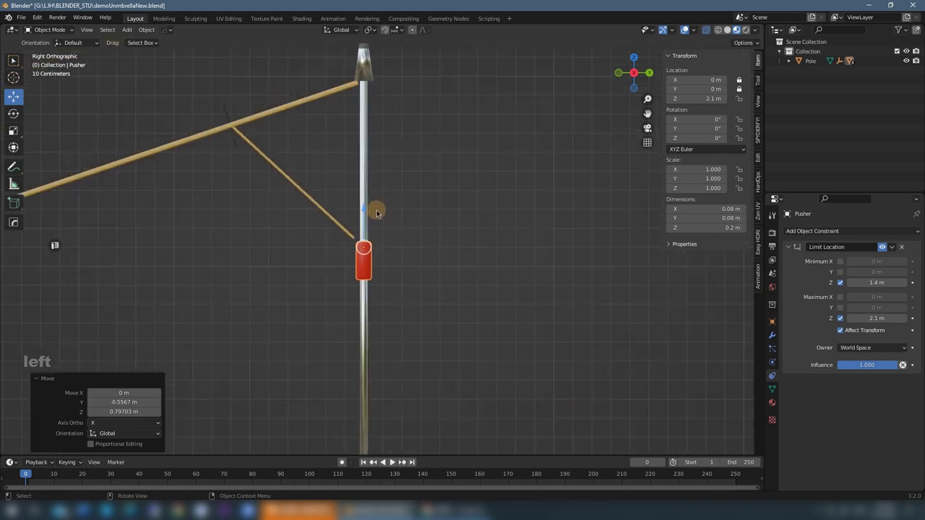
{"action": "left_click", "coordinate": [418, 182]}
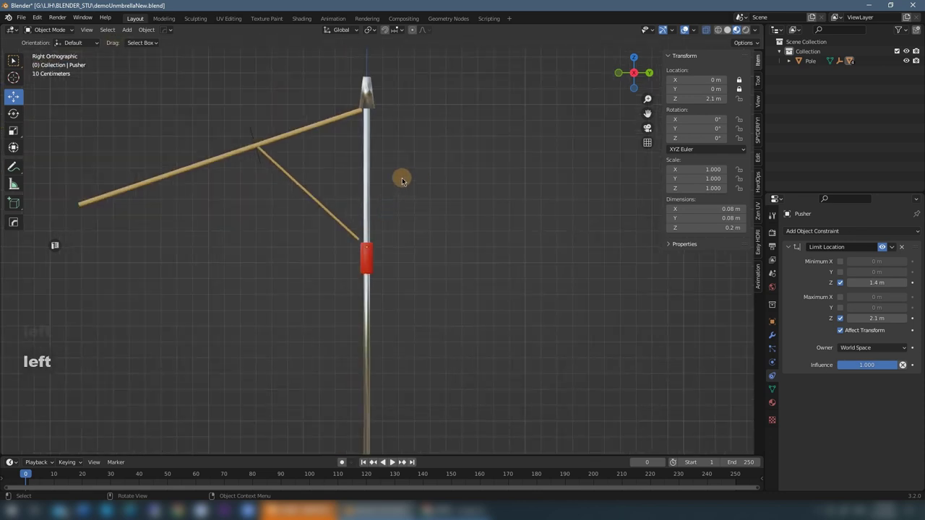
{"action": "left_click", "coordinate": [310, 128]}
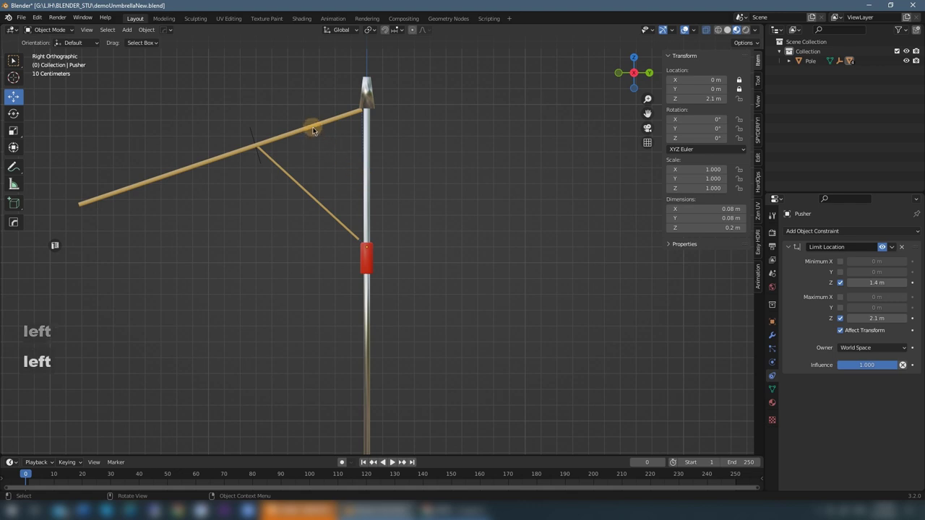
Step: Fine-tune LongStick's maximum X rotation from -60° to -57°
{"action": "scroll", "coordinate": [909, 436], "scroll_direction": "down", "scroll_amount": 5}
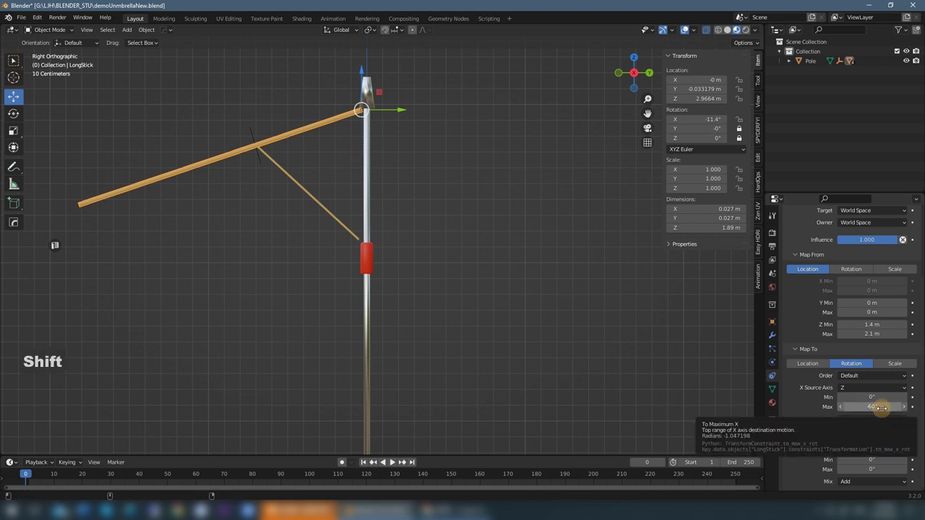
{"action": "key", "text": "shift"}
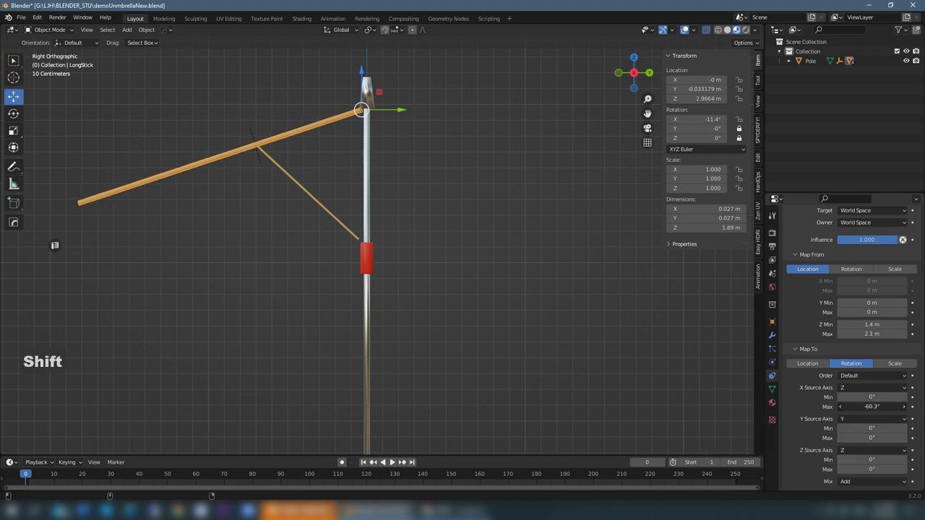
{"action": "left_click_drag", "start_coordinate": [871, 407], "coordinate": [879, 407], "text": "shift"}
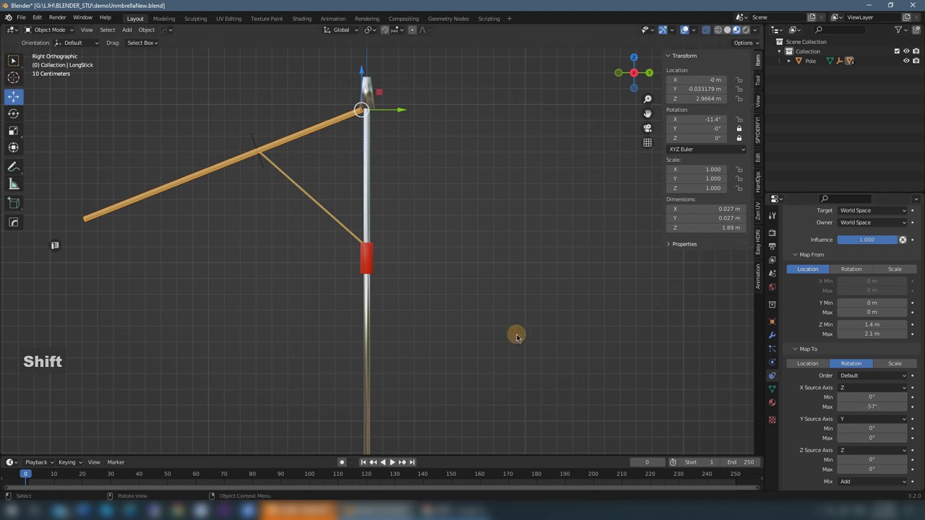
{"action": "left_click", "coordinate": [451, 322], "text": "shift"}
Step: Lower the Pusher to Z 1.4 m to fold the rib, then orbit to view it
{"action": "left_click", "coordinate": [370, 261]}
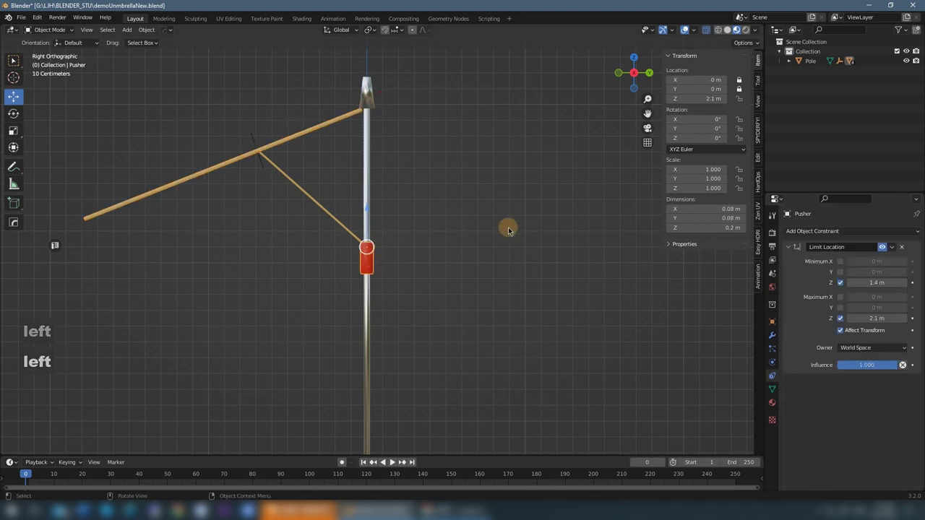
{"action": "key", "text": "g"}
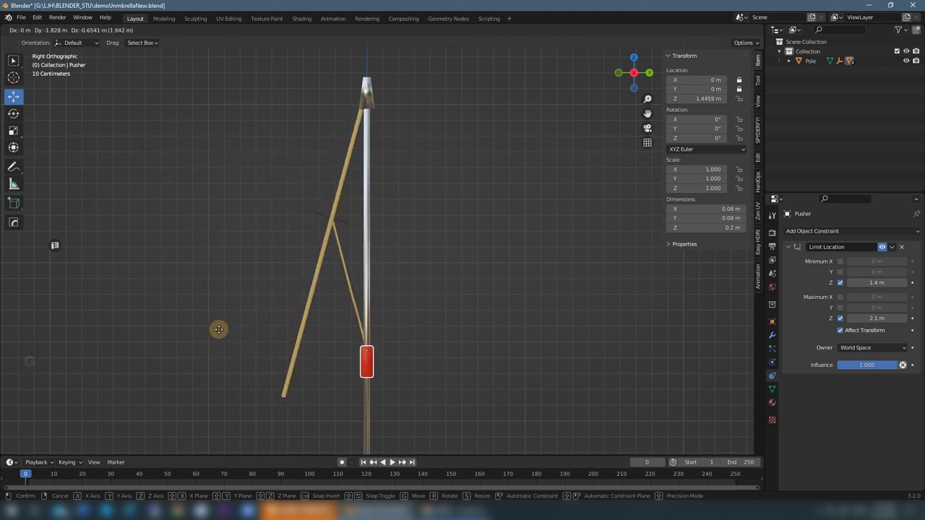
{"action": "left_click", "coordinate": [204, 341]}
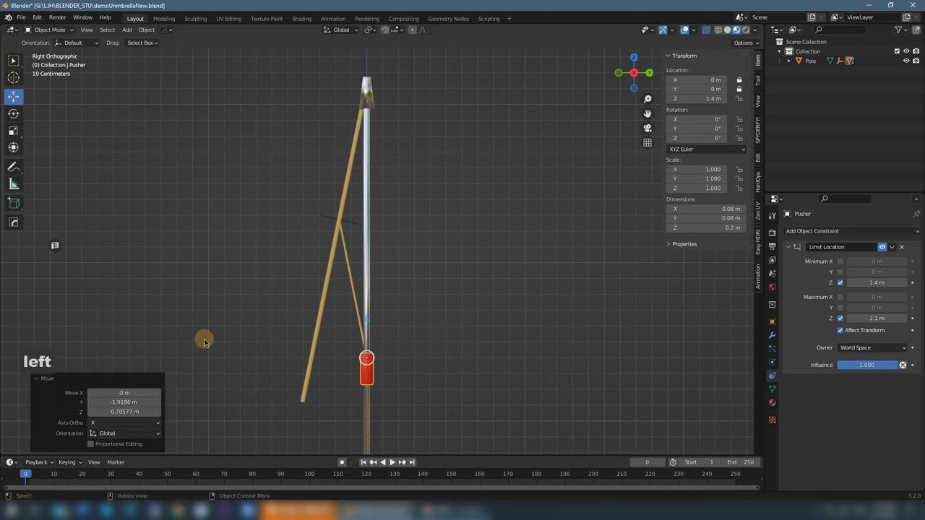
{"action": "left_click", "coordinate": [434, 304]}
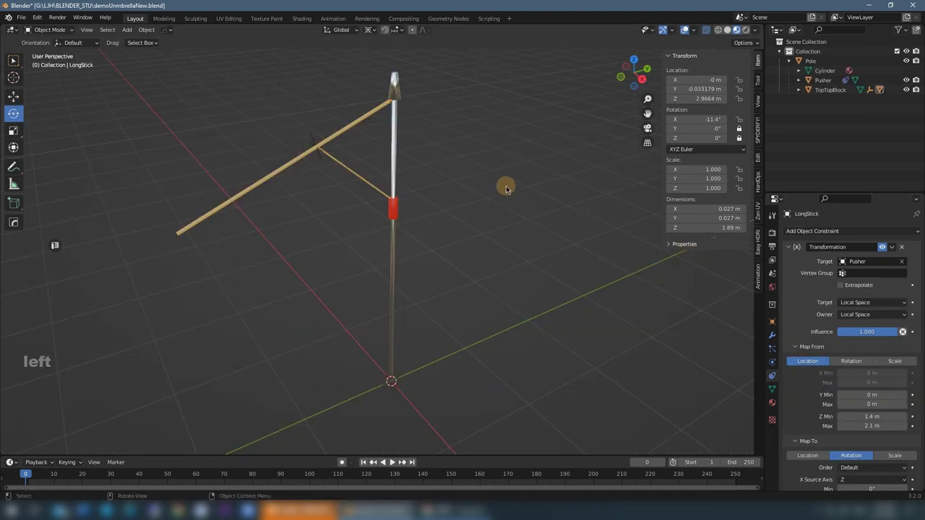
{"action": "middle_click_drag", "start_coordinate": [381, 175], "coordinate": [368, 187]}
{"action": "left_click", "coordinate": [354, 161]}
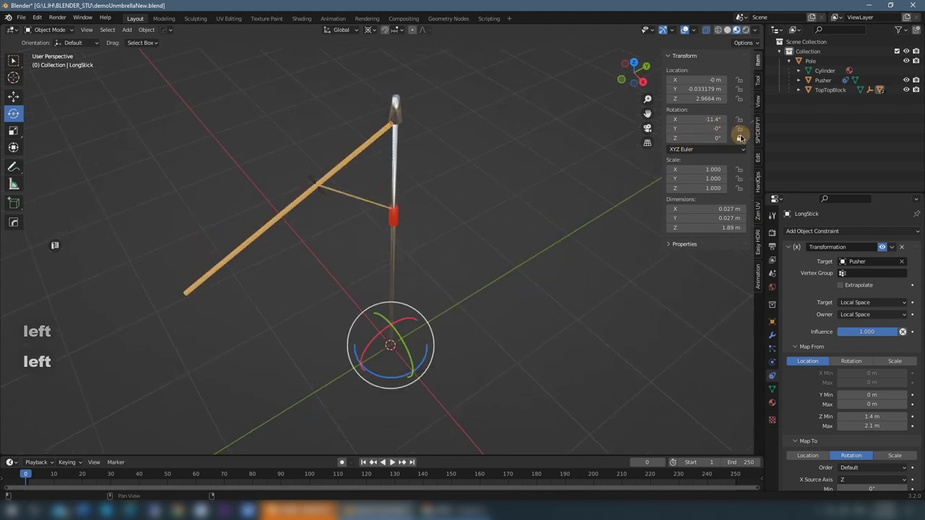
Step: Select the short strut and LongStick together as one rib group
{"action": "left_click", "coordinate": [361, 212]}
{"action": "left_click", "coordinate": [356, 200]}
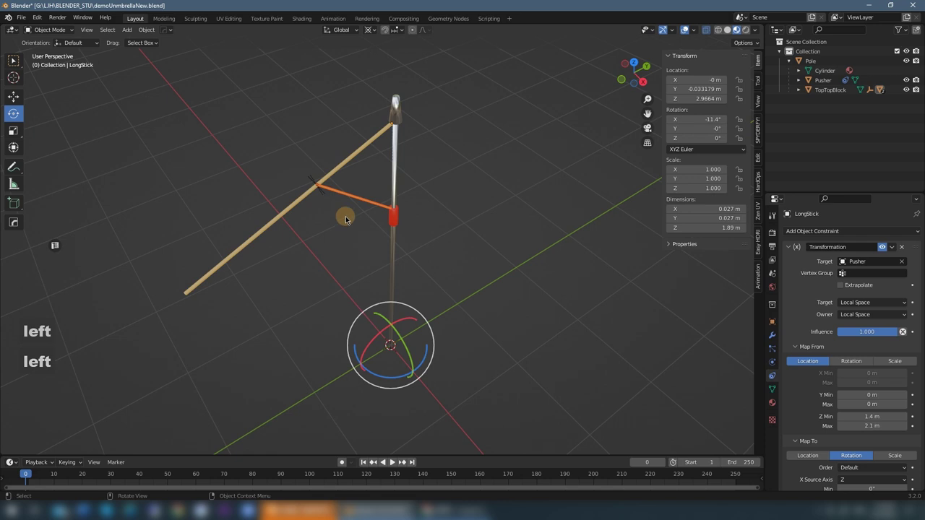
{"action": "left_click", "coordinate": [312, 178]}
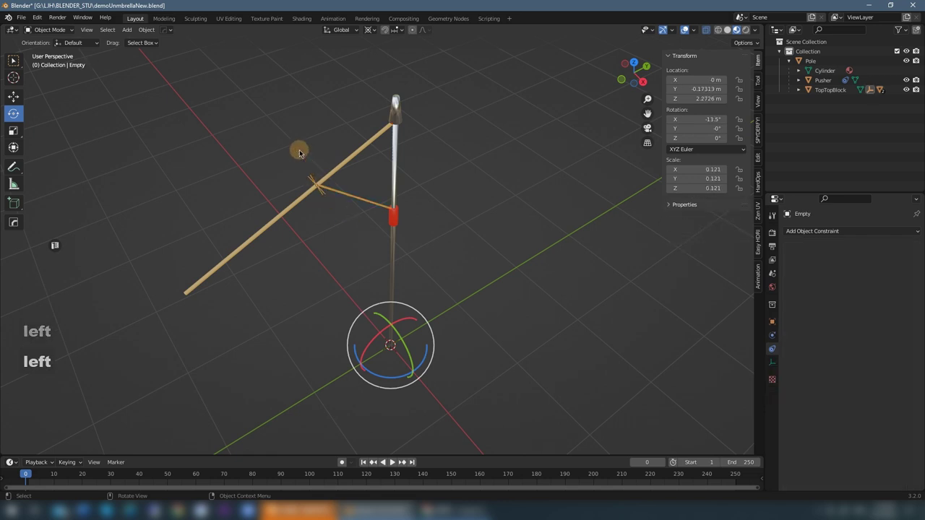
{"action": "left_click", "coordinate": [13, 61]}
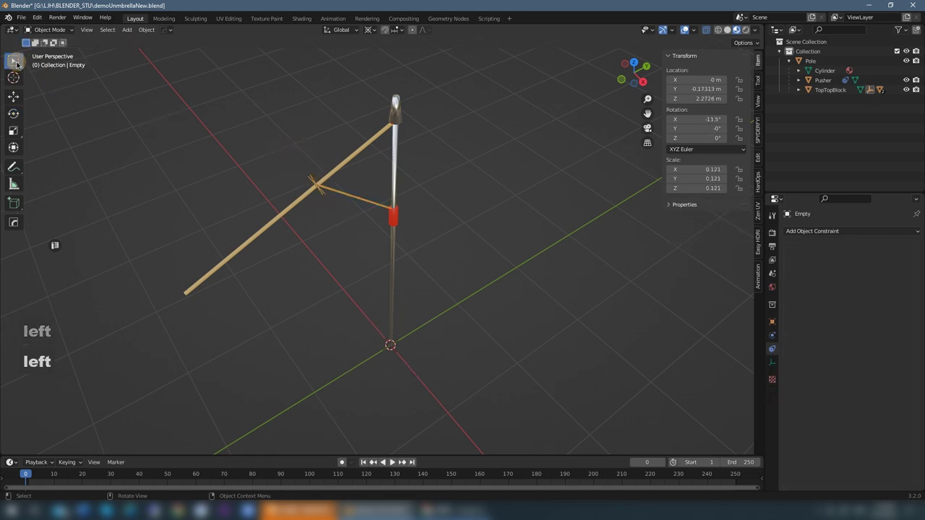
{"action": "scroll", "coordinate": [347, 210], "scroll_direction": "up", "scroll_amount": 2}
{"action": "left_click", "coordinate": [345, 173]}
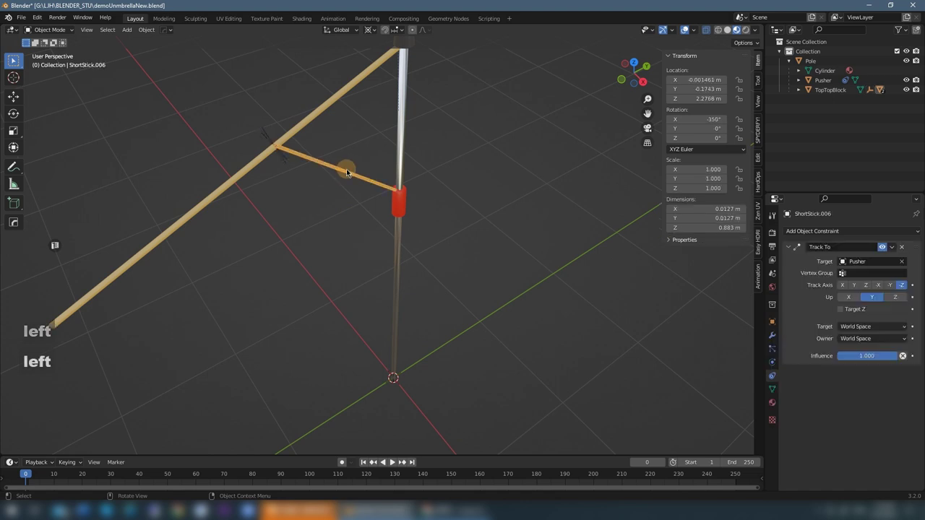
{"action": "left_click", "coordinate": [284, 157], "text": "shift"}
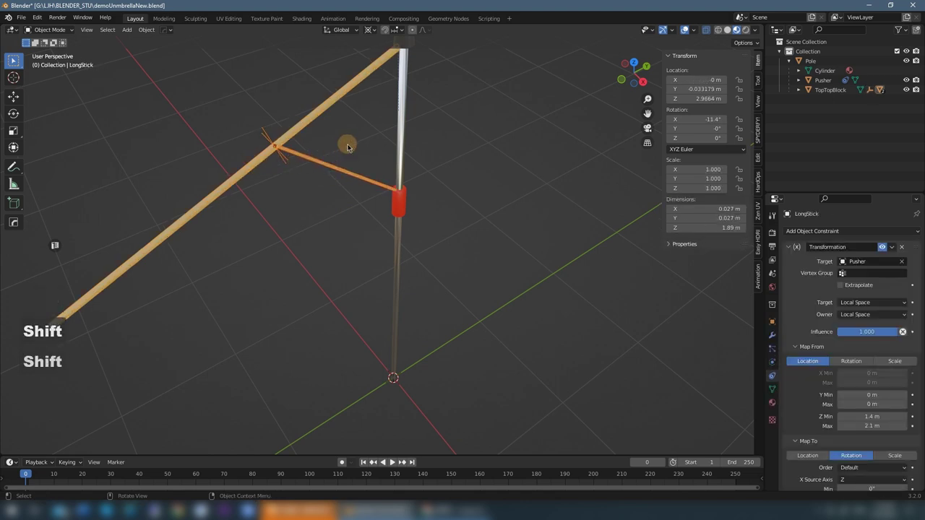
{"action": "scroll", "coordinate": [434, 137], "scroll_direction": "down", "scroll_amount": 2}
{"action": "scroll", "coordinate": [433, 140], "scroll_direction": "down", "scroll_amount": 1}
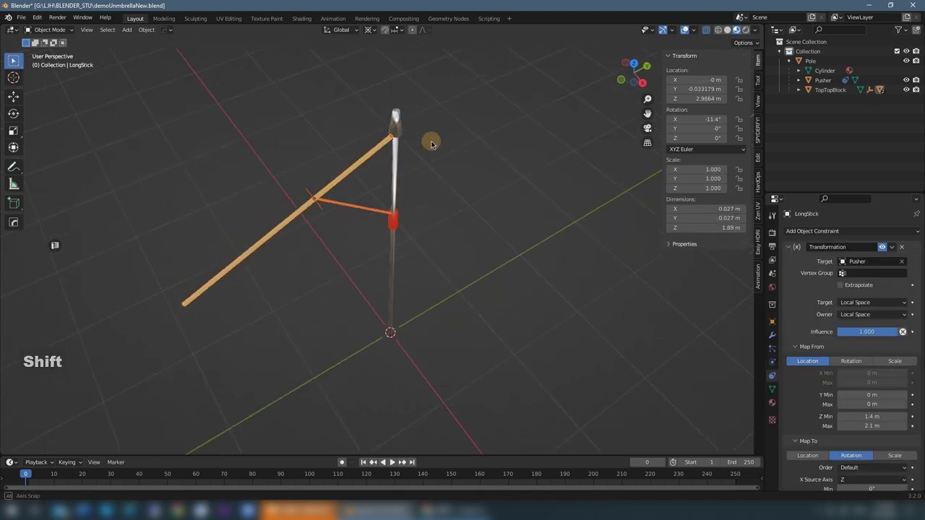
Step: Set the Transform Pivot Point to 3D Cursor and switch to top view
{"action": "left_click", "coordinate": [368, 31]}
{"action": "left_click", "coordinate": [390, 53]}
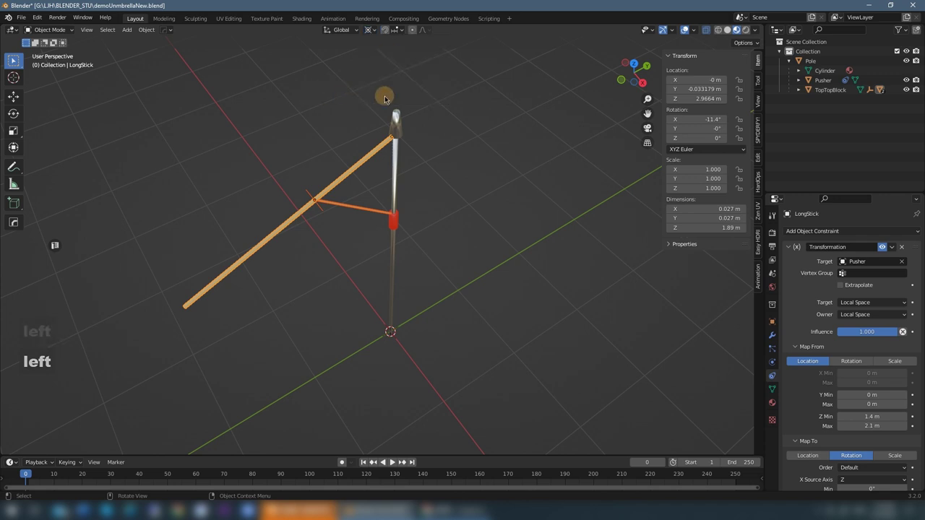
{"action": "key", "text": "KP_7"}
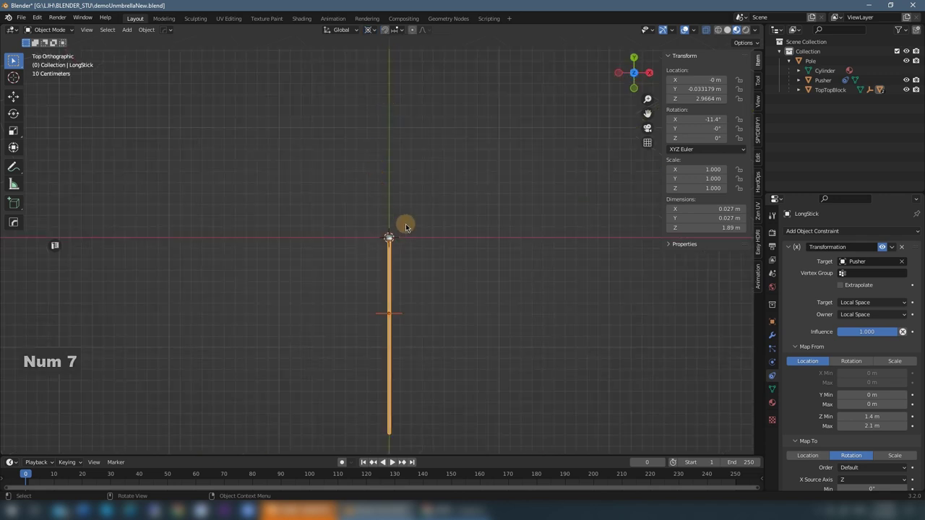
Step: Duplicate the rib in place and rotate the copy 45° around the pole
{"action": "middle_click_drag", "start_coordinate": [406, 227], "coordinate": [165, 165], "text": "shift"}
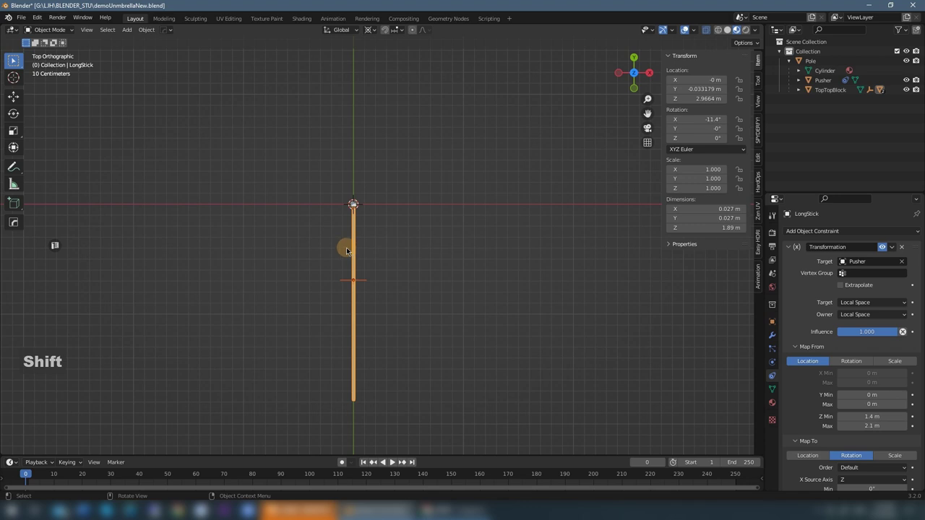
{"action": "key", "text": "shift+d"}
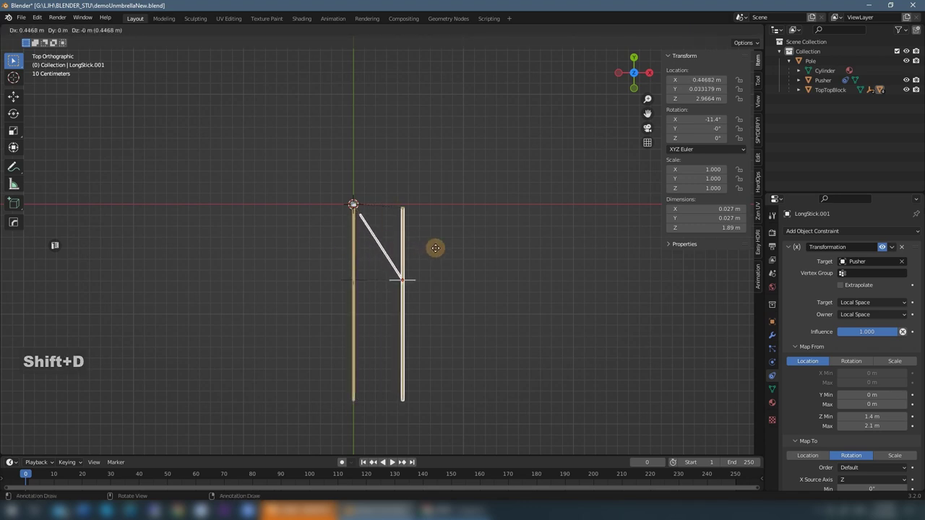
{"action": "right_click", "coordinate": [435, 248]}
{"action": "key", "text": "r"}
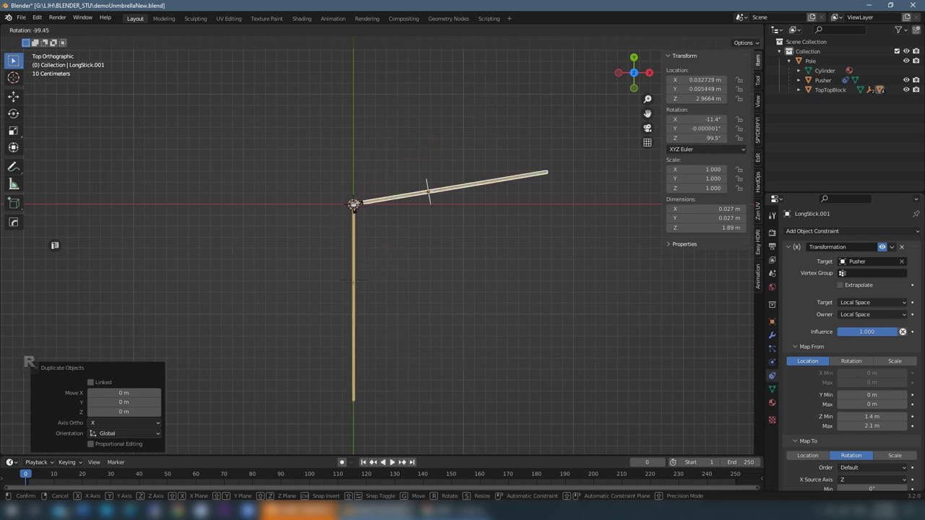
{"action": "type", "text": "45"}
{"action": "key", "text": "Return"}
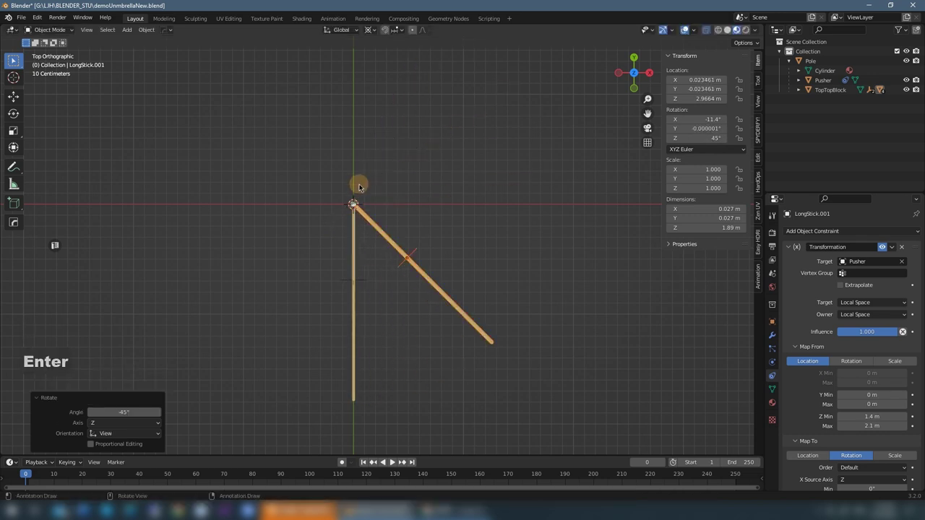
{"action": "left_click", "coordinate": [489, 237]}
{"action": "middle_click_drag", "start_coordinate": [490, 238], "coordinate": [402, 196]}
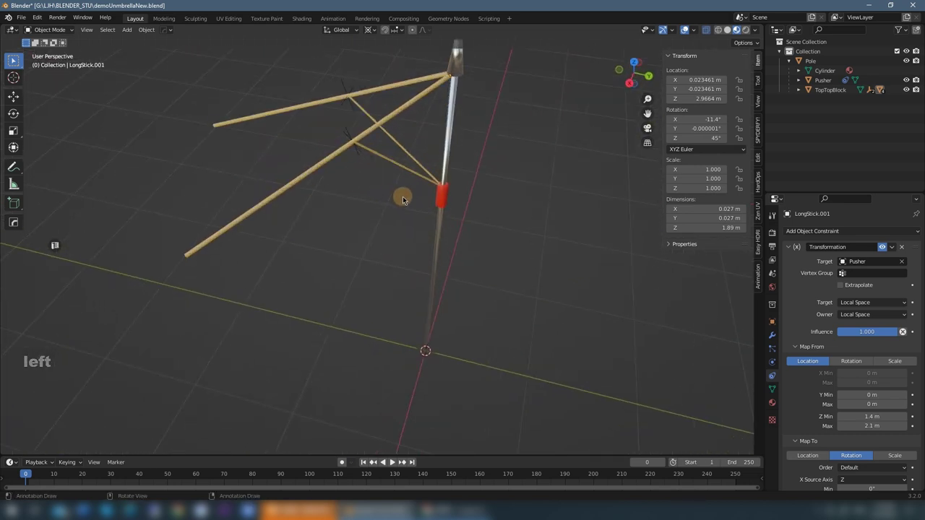
Step: Test sliding the pusher down, then cancel so it stays at 2.1 m
{"action": "left_click", "coordinate": [438, 200]}
{"action": "middle_click_drag", "start_coordinate": [479, 169], "coordinate": [451, 196], "text": "shift"}
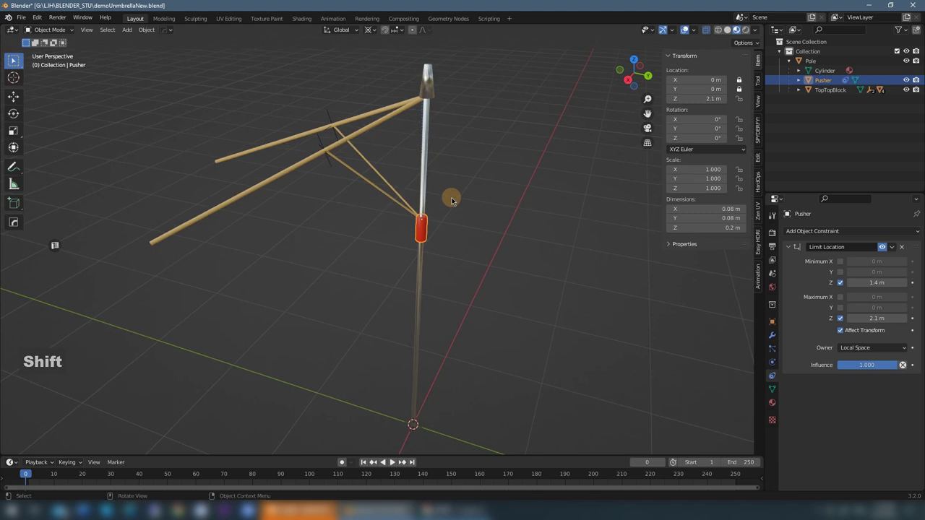
{"action": "key", "text": "g"}
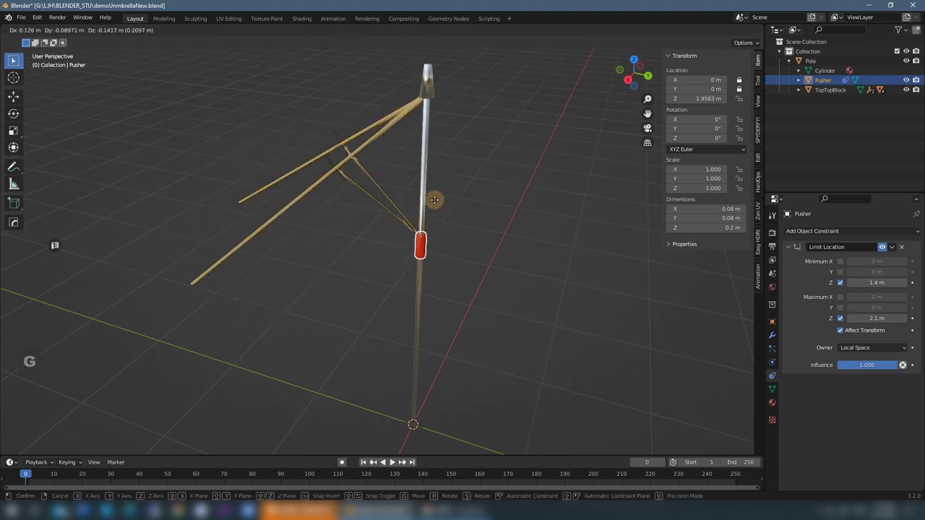
{"action": "right_click", "coordinate": [438, 170]}
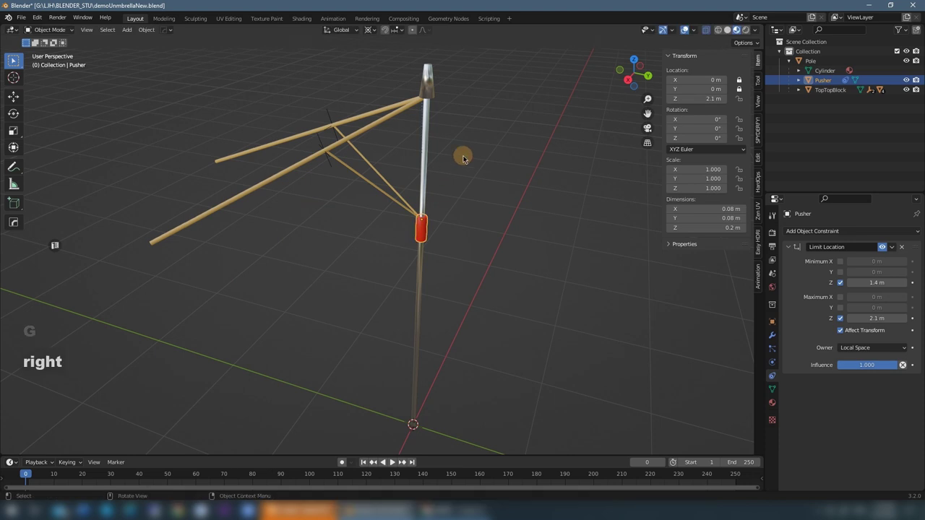
{"action": "left_click", "coordinate": [454, 162]}
Step: Select ShortStick.001, LongStick.001 and Empty.001 together and view the rib from the top
{"action": "middle_click_drag", "start_coordinate": [325, 175], "coordinate": [338, 195]}
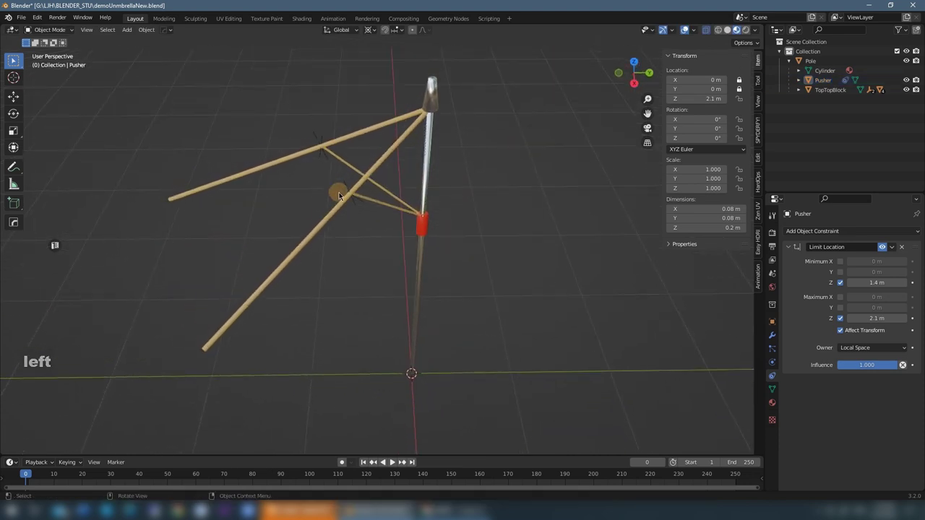
{"action": "left_click", "coordinate": [368, 198]}
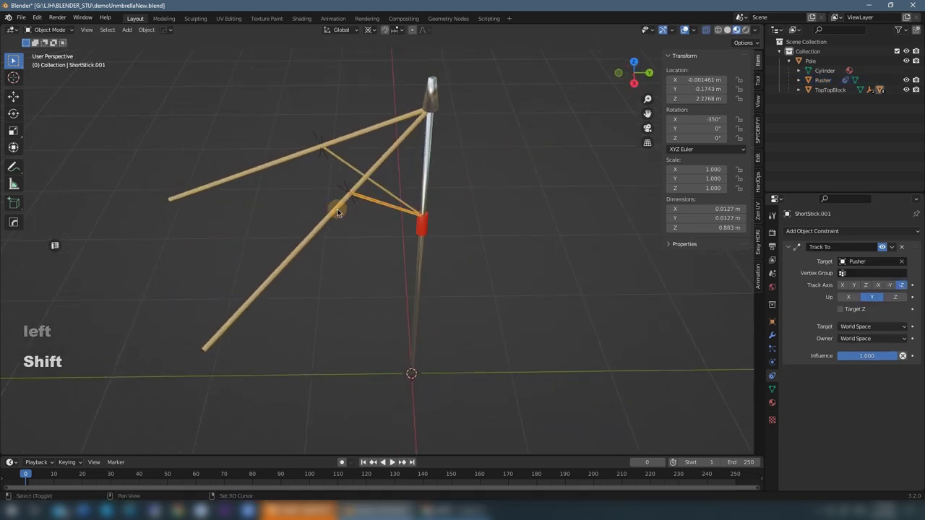
{"action": "left_click", "coordinate": [338, 200], "text": "shift"}
{"action": "left_click", "coordinate": [340, 193], "text": "shift"}
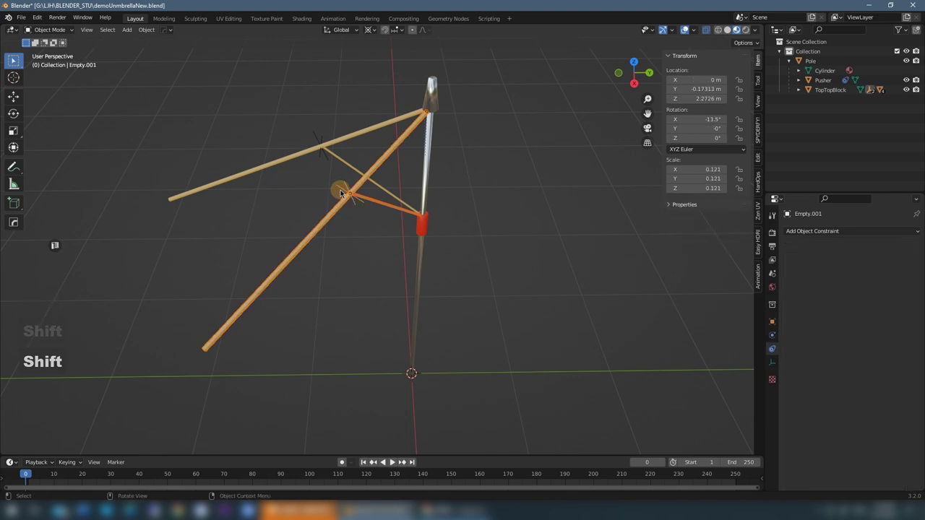
{"action": "key", "text": "shift+KP_7"}
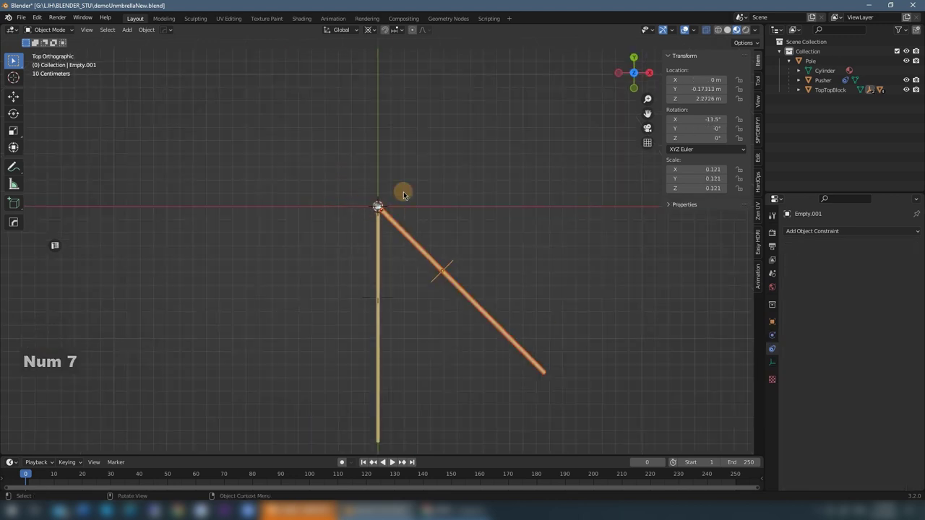
Step: Make two duplicates of the rib, each rotated 45° further around the pole
{"action": "key", "text": "shift+d"}
{"action": "right_click", "coordinate": [413, 147]}
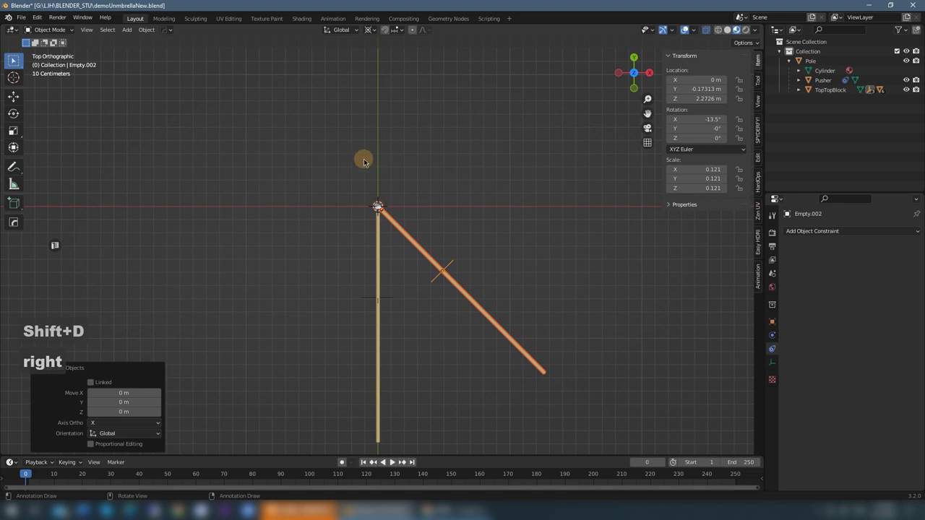
{"action": "key", "text": "r"}
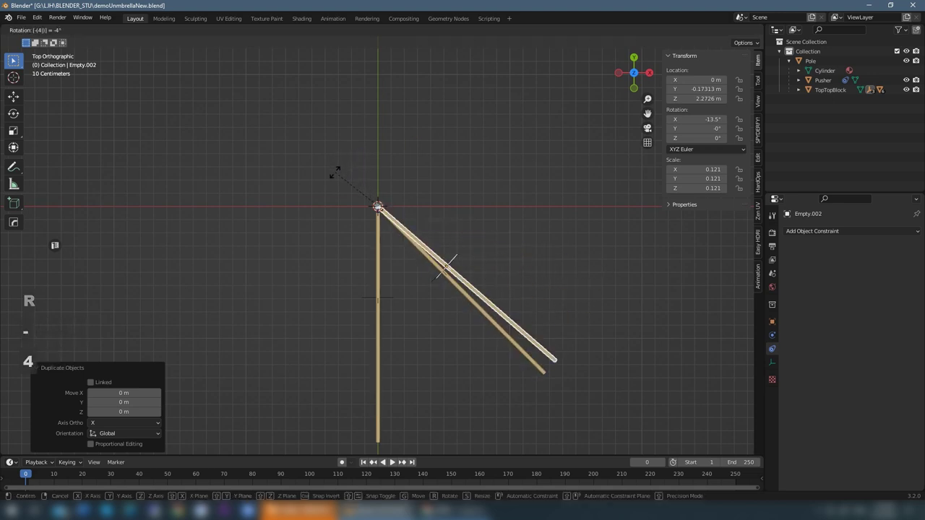
{"action": "type", "text": "45"}
{"action": "key", "text": "Return"}
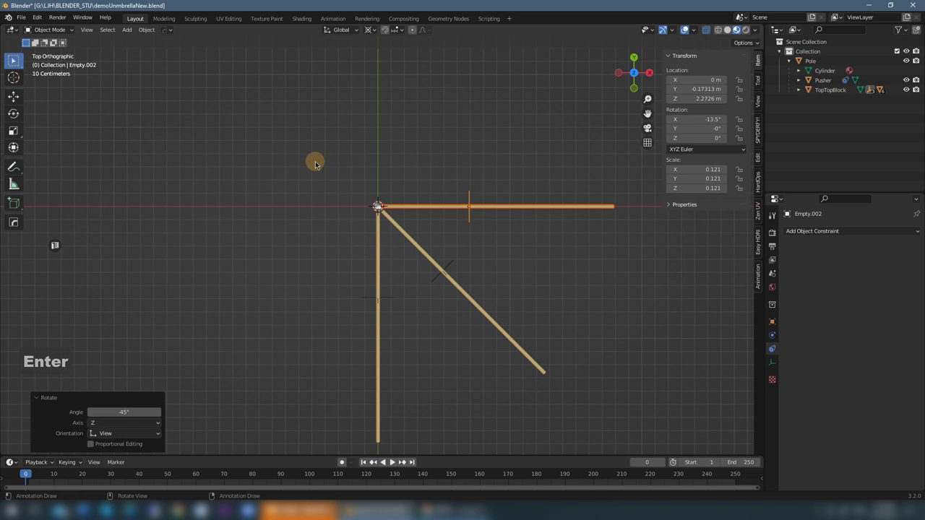
{"action": "middle_click_drag", "start_coordinate": [383, 208], "coordinate": [371, 165]}
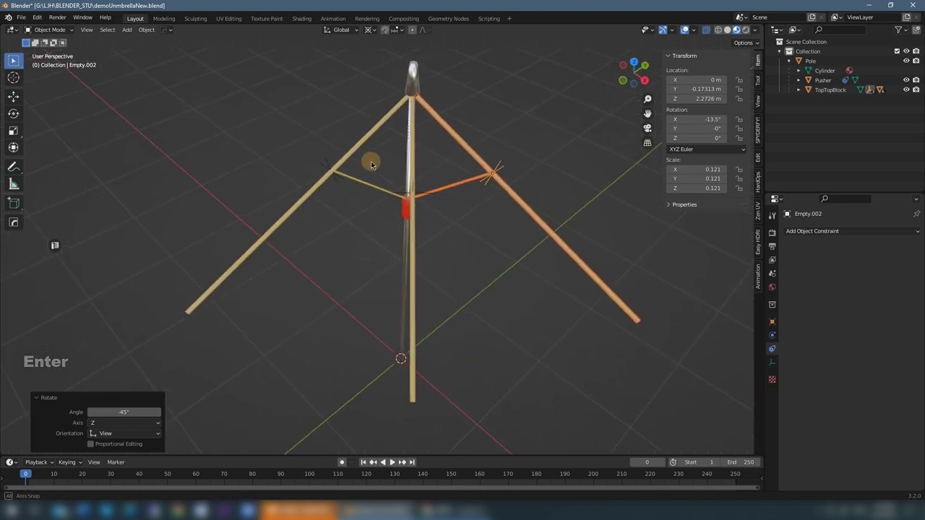
{"action": "key", "text": "KP_7"}
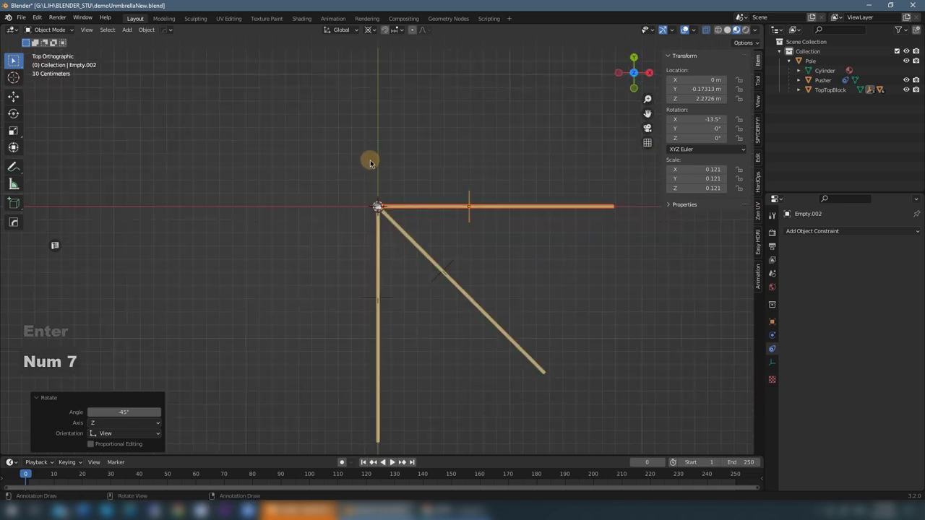
{"action": "key", "text": "shift+d"}
{"action": "right_click", "coordinate": [351, 146]}
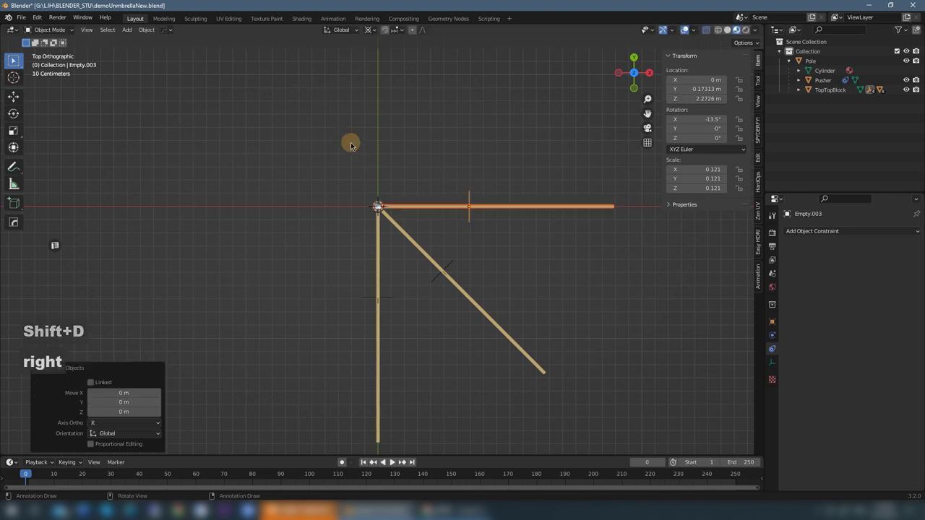
{"action": "key", "text": "r"}
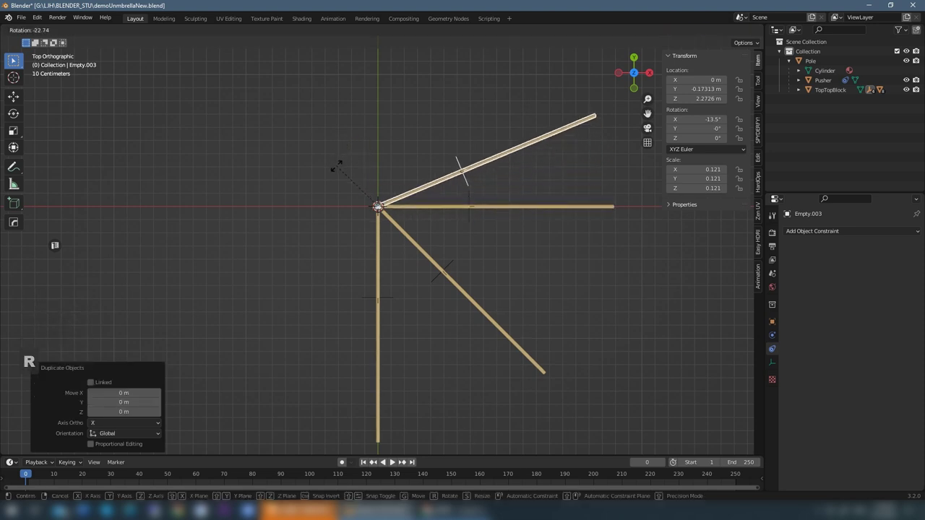
{"action": "type", "text": "45"}
{"action": "key", "text": "Return"}
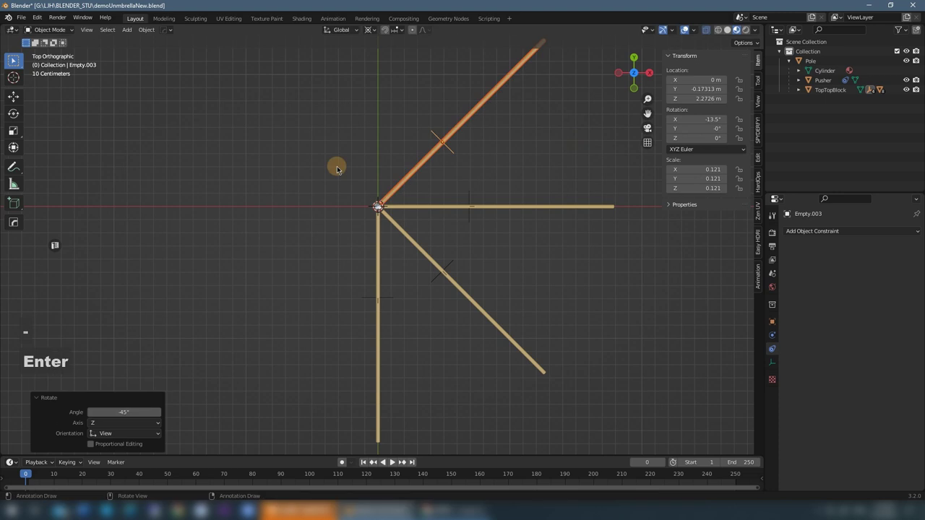
Step: Add two more rib copies at 45° steps, reaching the upper-left diagonal
{"action": "key", "text": "shift+d"}
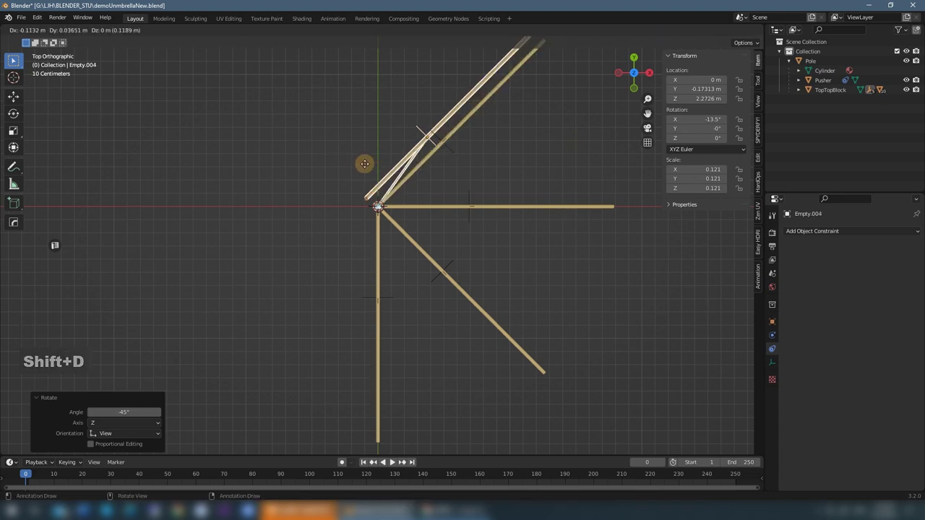
{"action": "key", "text": "r"}
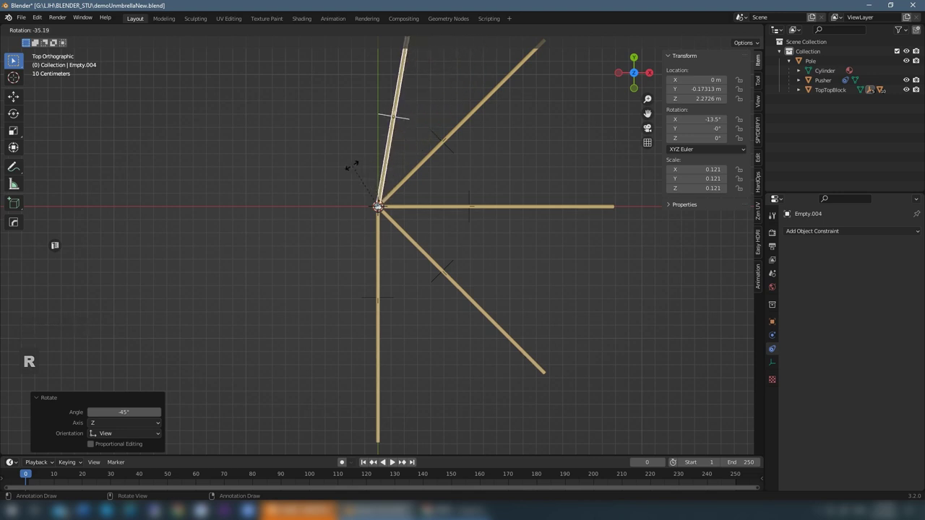
{"action": "type", "text": "45"}
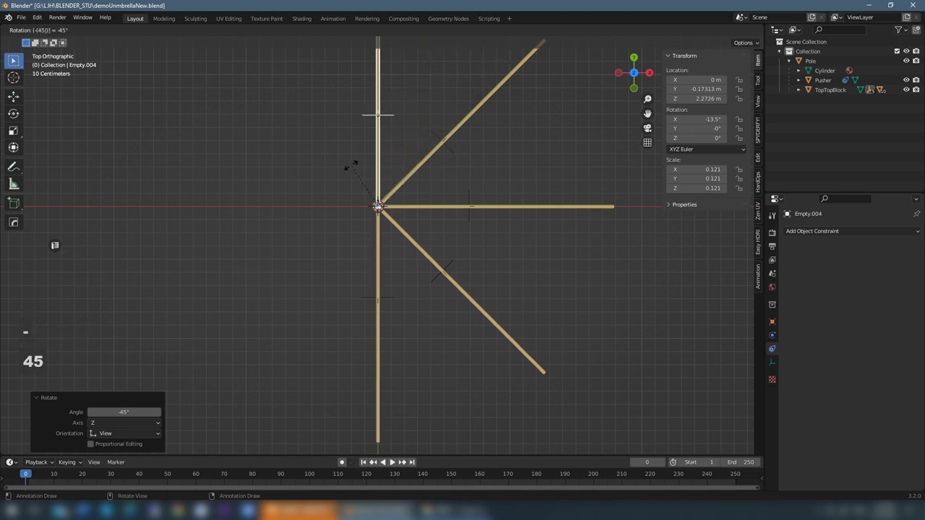
{"action": "key", "text": "Return"}
{"action": "key", "text": "shift+d"}
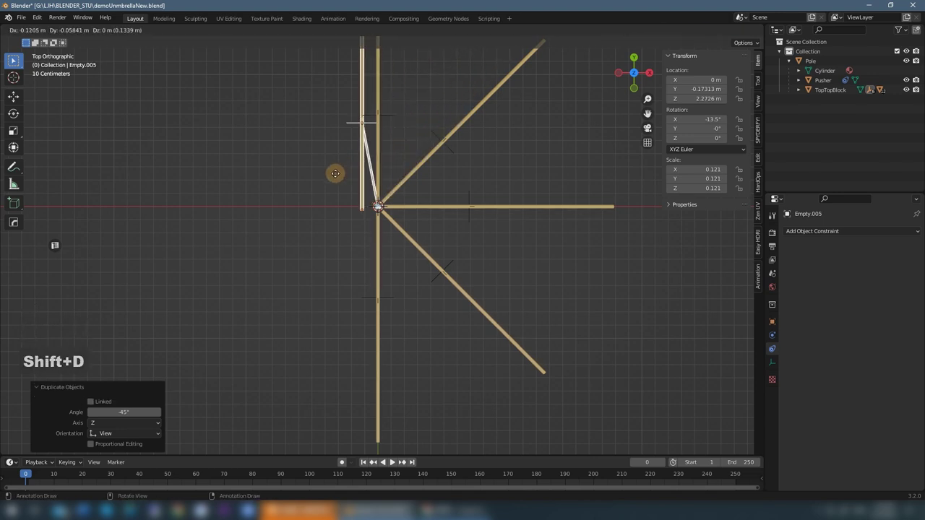
{"action": "key", "text": "r"}
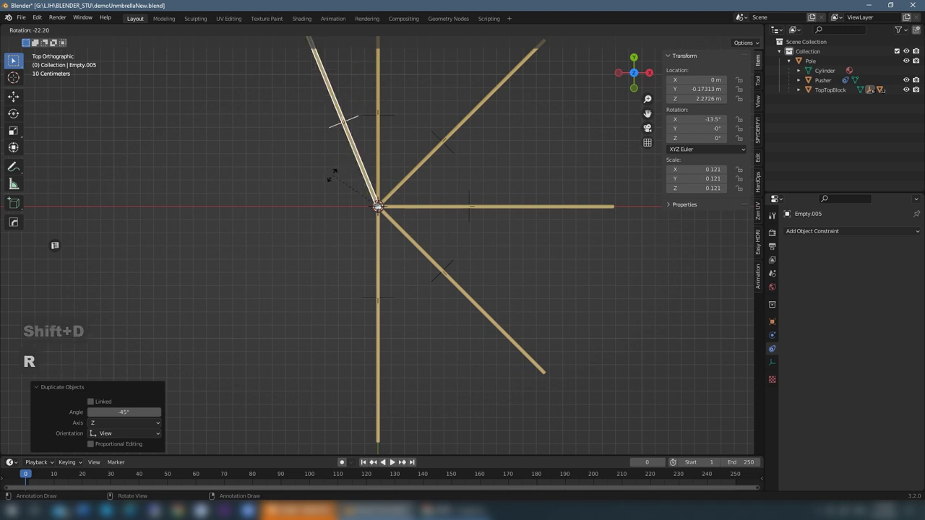
{"action": "type", "text": "45"}
{"action": "key", "text": "Return"}
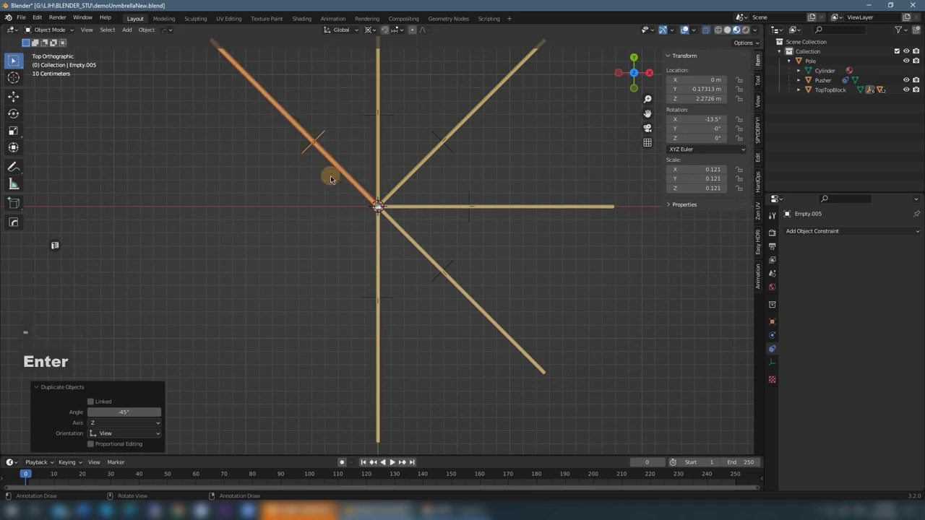
Step: Add the final two 45° rib copies to complete eight ribs, then deselect
{"action": "key", "text": "shift+d"}
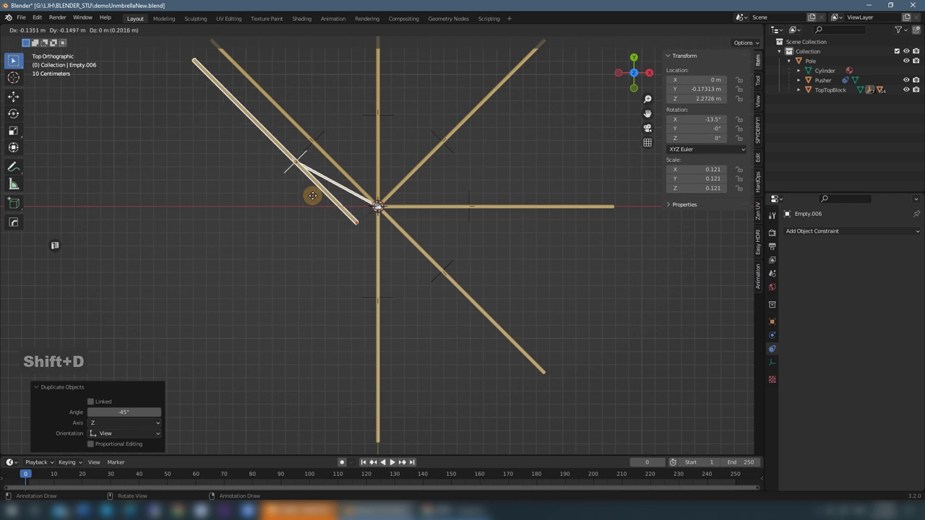
{"action": "right_click", "coordinate": [312, 196]}
{"action": "key", "text": "r"}
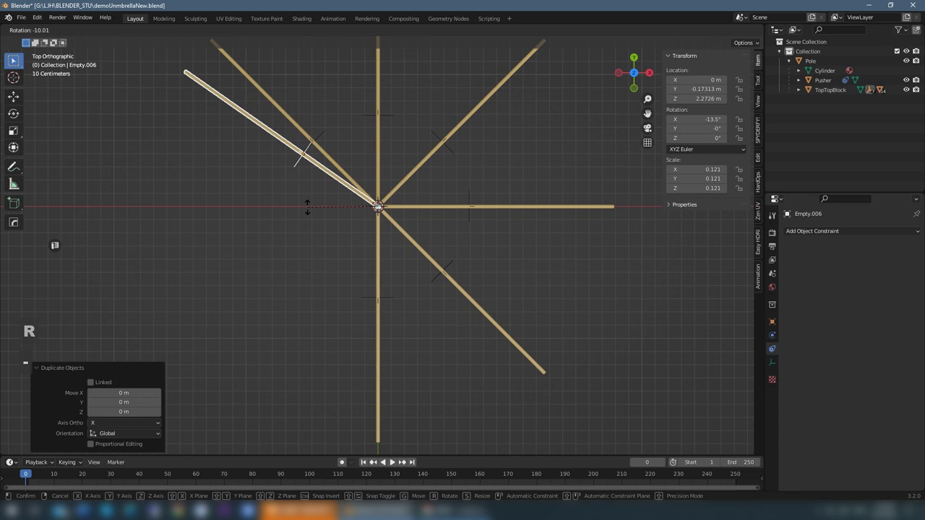
{"action": "type", "text": "45"}
{"action": "key", "text": "Return"}
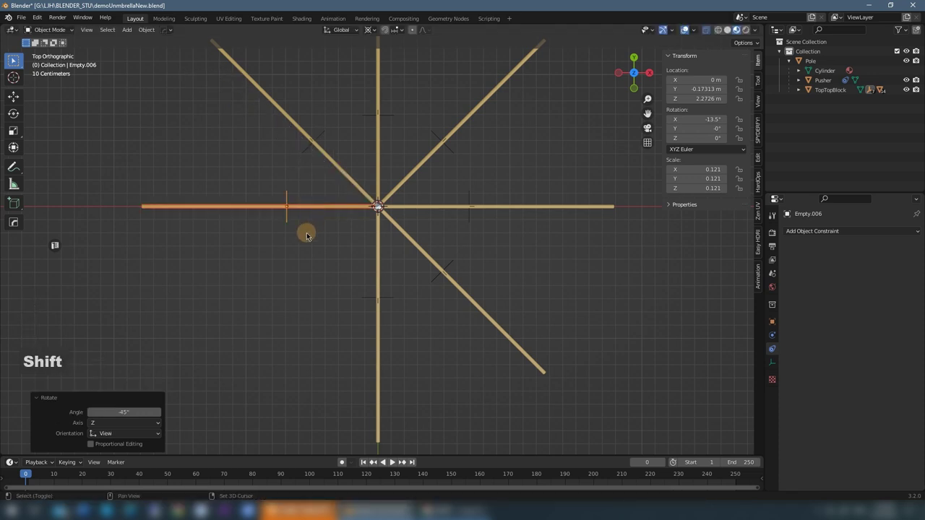
{"action": "key", "text": "shift+d"}
{"action": "right_click", "coordinate": [306, 255]}
{"action": "key", "text": "r"}
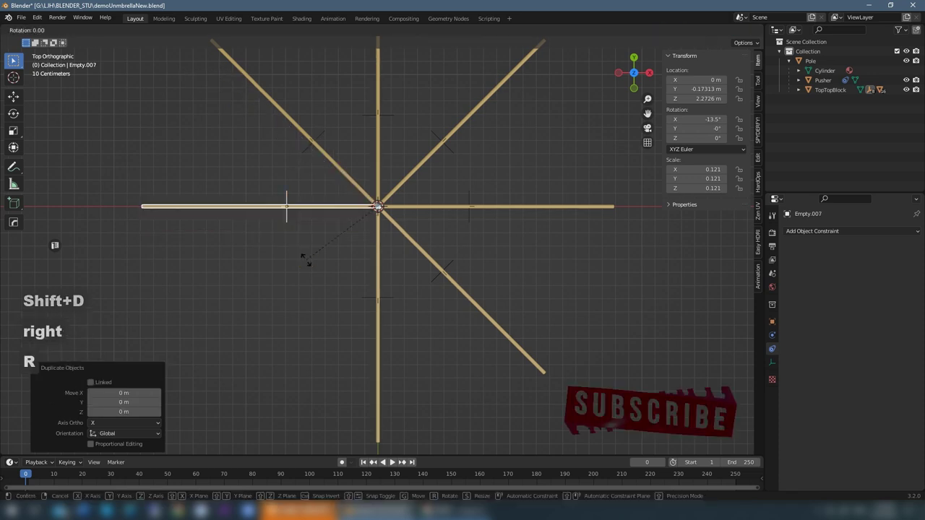
{"action": "type", "text": "45"}
{"action": "key", "text": "Return"}
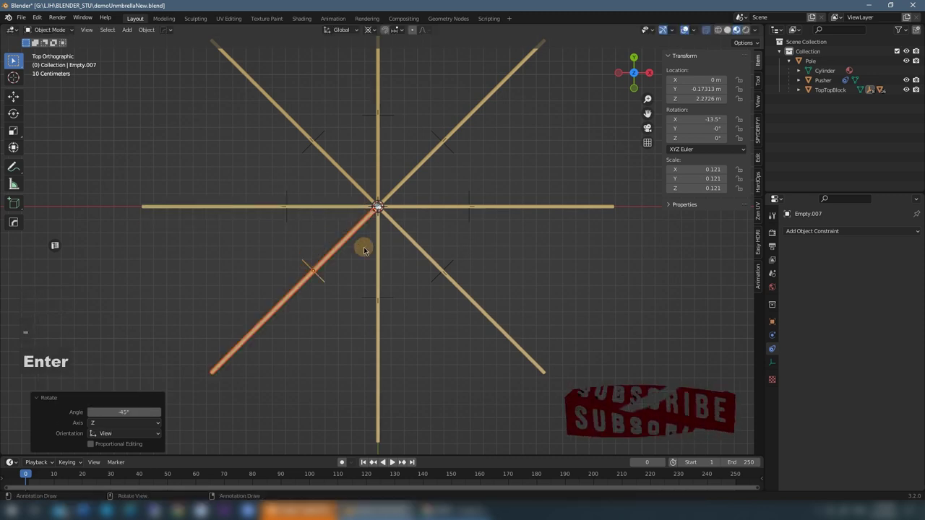
{"action": "left_click", "coordinate": [462, 255]}
{"action": "middle_click_drag", "start_coordinate": [463, 256], "coordinate": [444, 217]}
Step: Slide the pusher down and back to check all eight ribs fold and reopen
{"action": "left_click", "coordinate": [415, 213]}
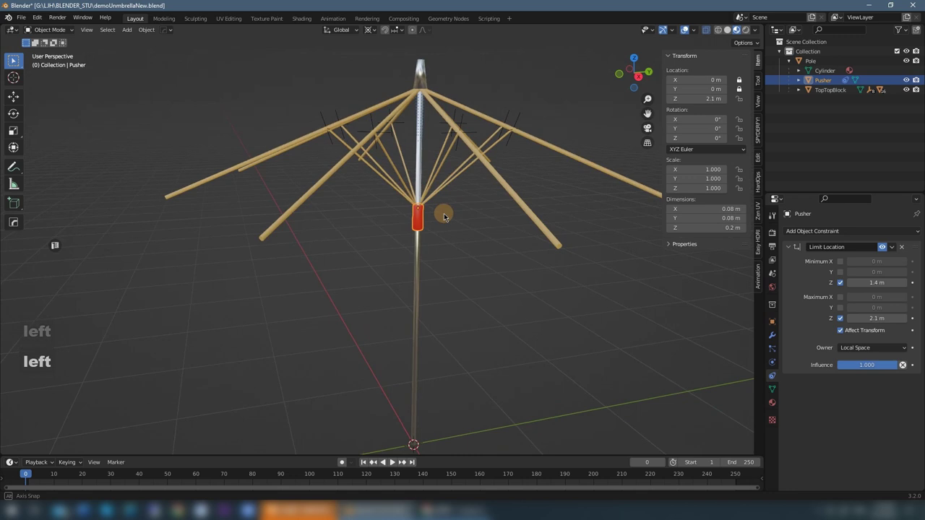
{"action": "key", "text": "g"}
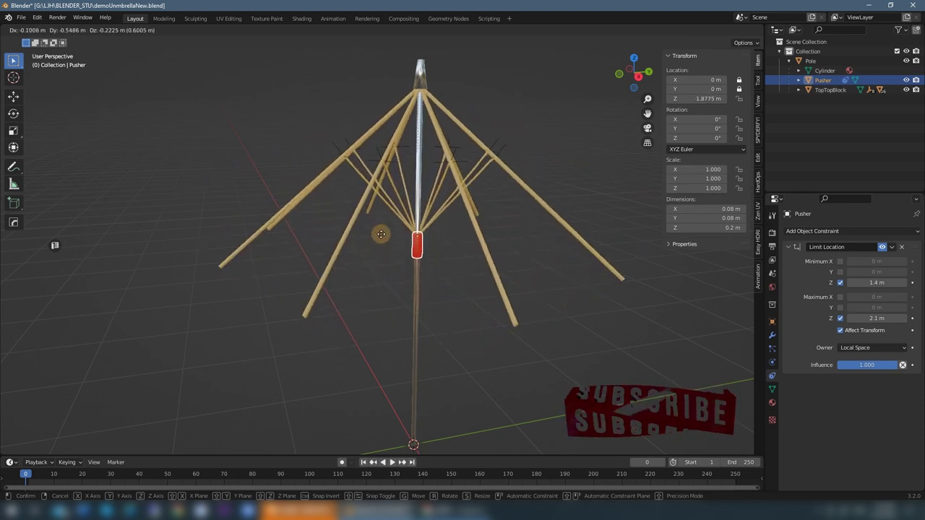
{"action": "left_click", "coordinate": [384, 211]}
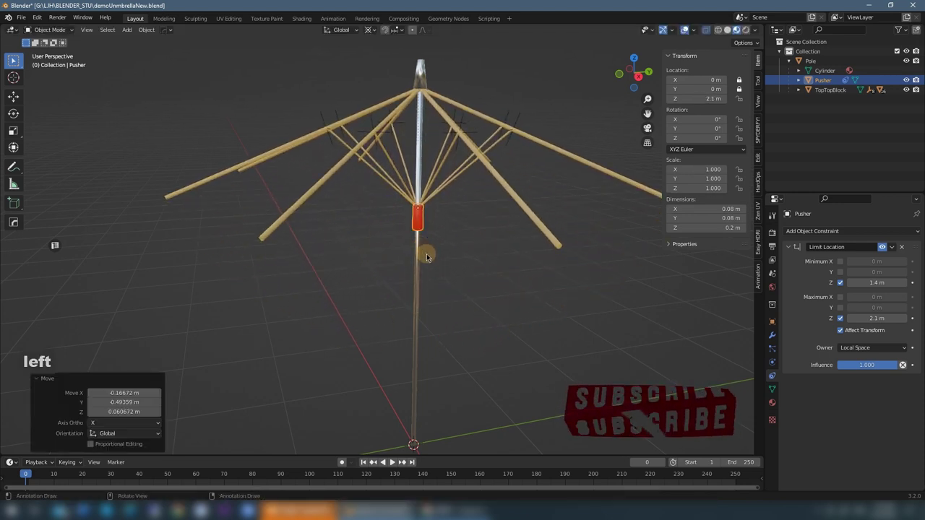
Step: Start moving the pole, cancel to keep the umbrella at the origin, and orbit around it
{"action": "left_click", "coordinate": [413, 269]}
{"action": "key", "text": "g"}
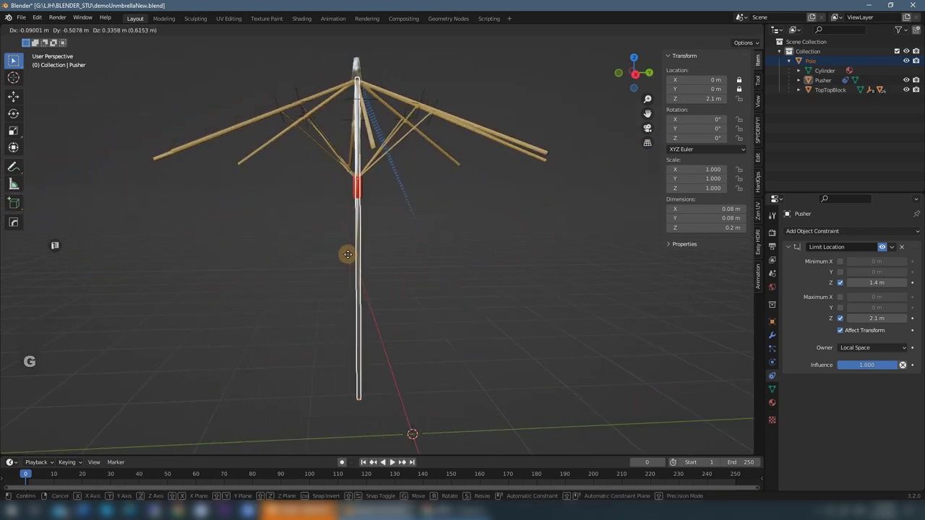
{"action": "right_click", "coordinate": [470, 295]}
{"action": "middle_click_drag", "start_coordinate": [471, 296], "coordinate": [336, 265]}
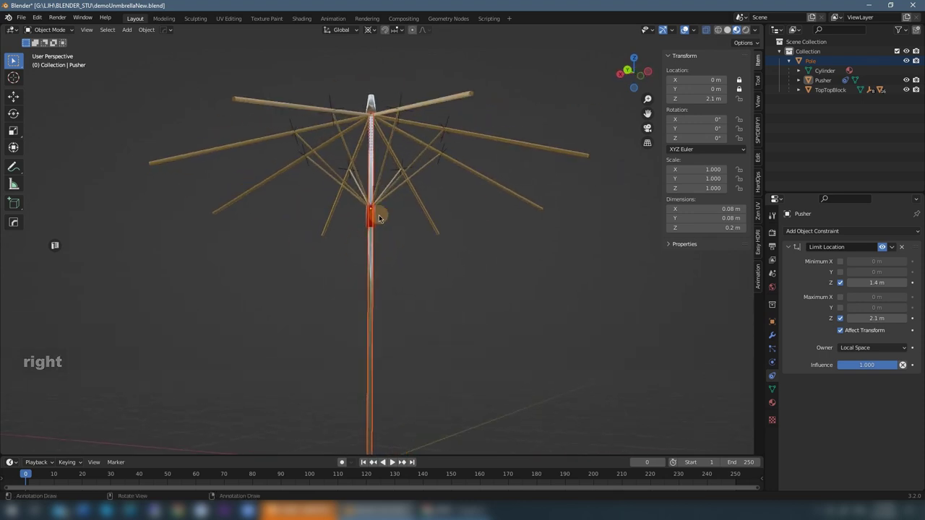
{"action": "left_click_drag", "start_coordinate": [370, 220], "coordinate": [390, 221]}
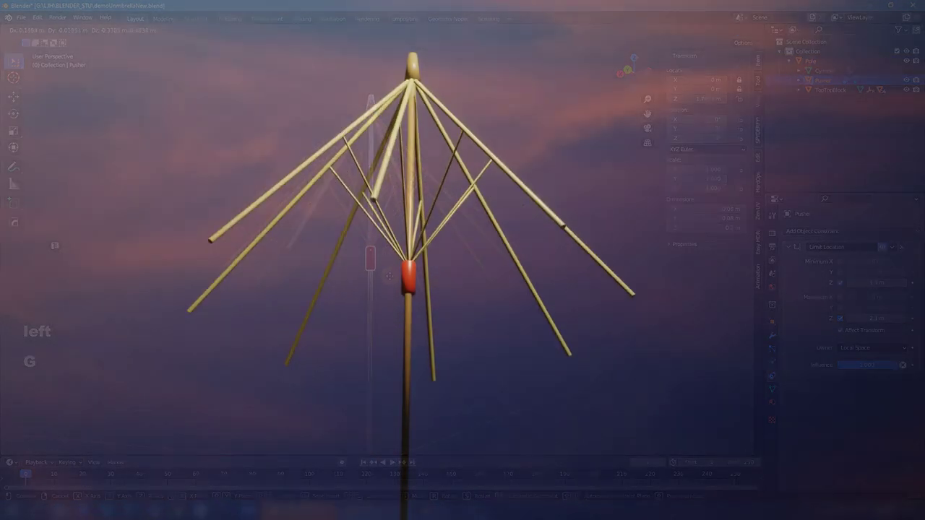